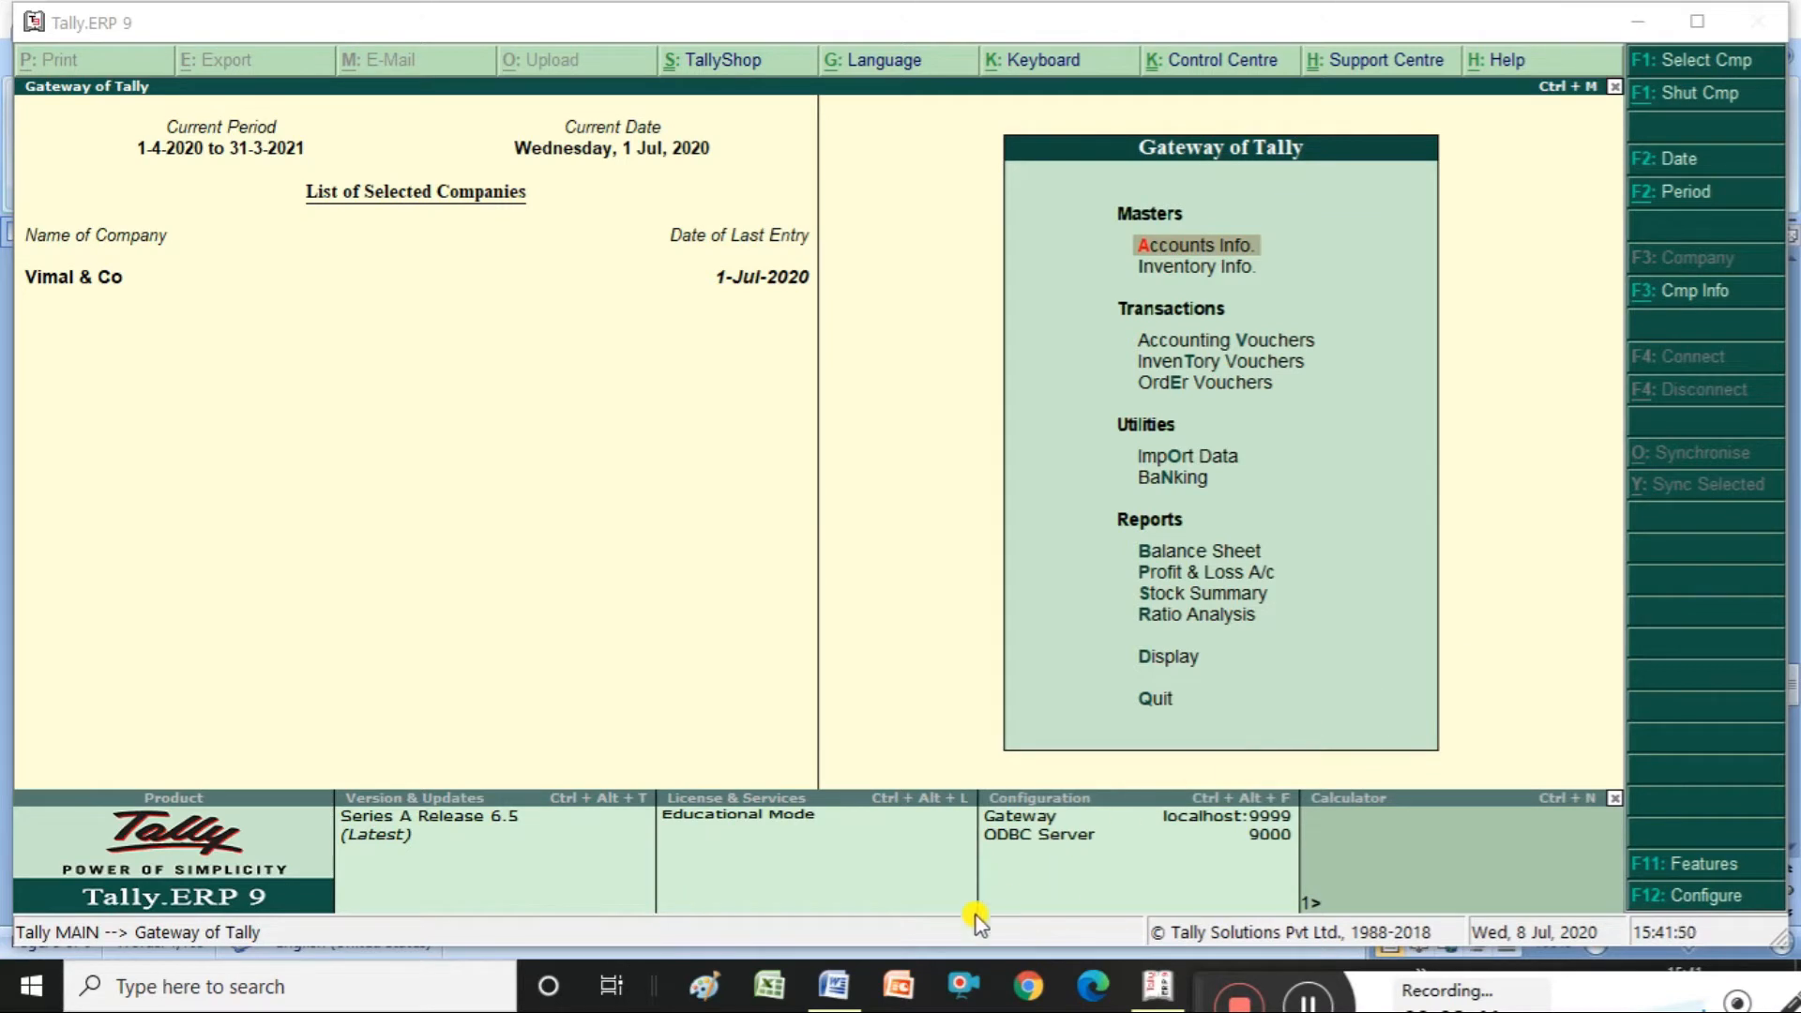
- Check the service examples in the Word document and open single ledger creation in Tally.ERP 9
{"action": "left_click", "coordinate": [834, 985]}
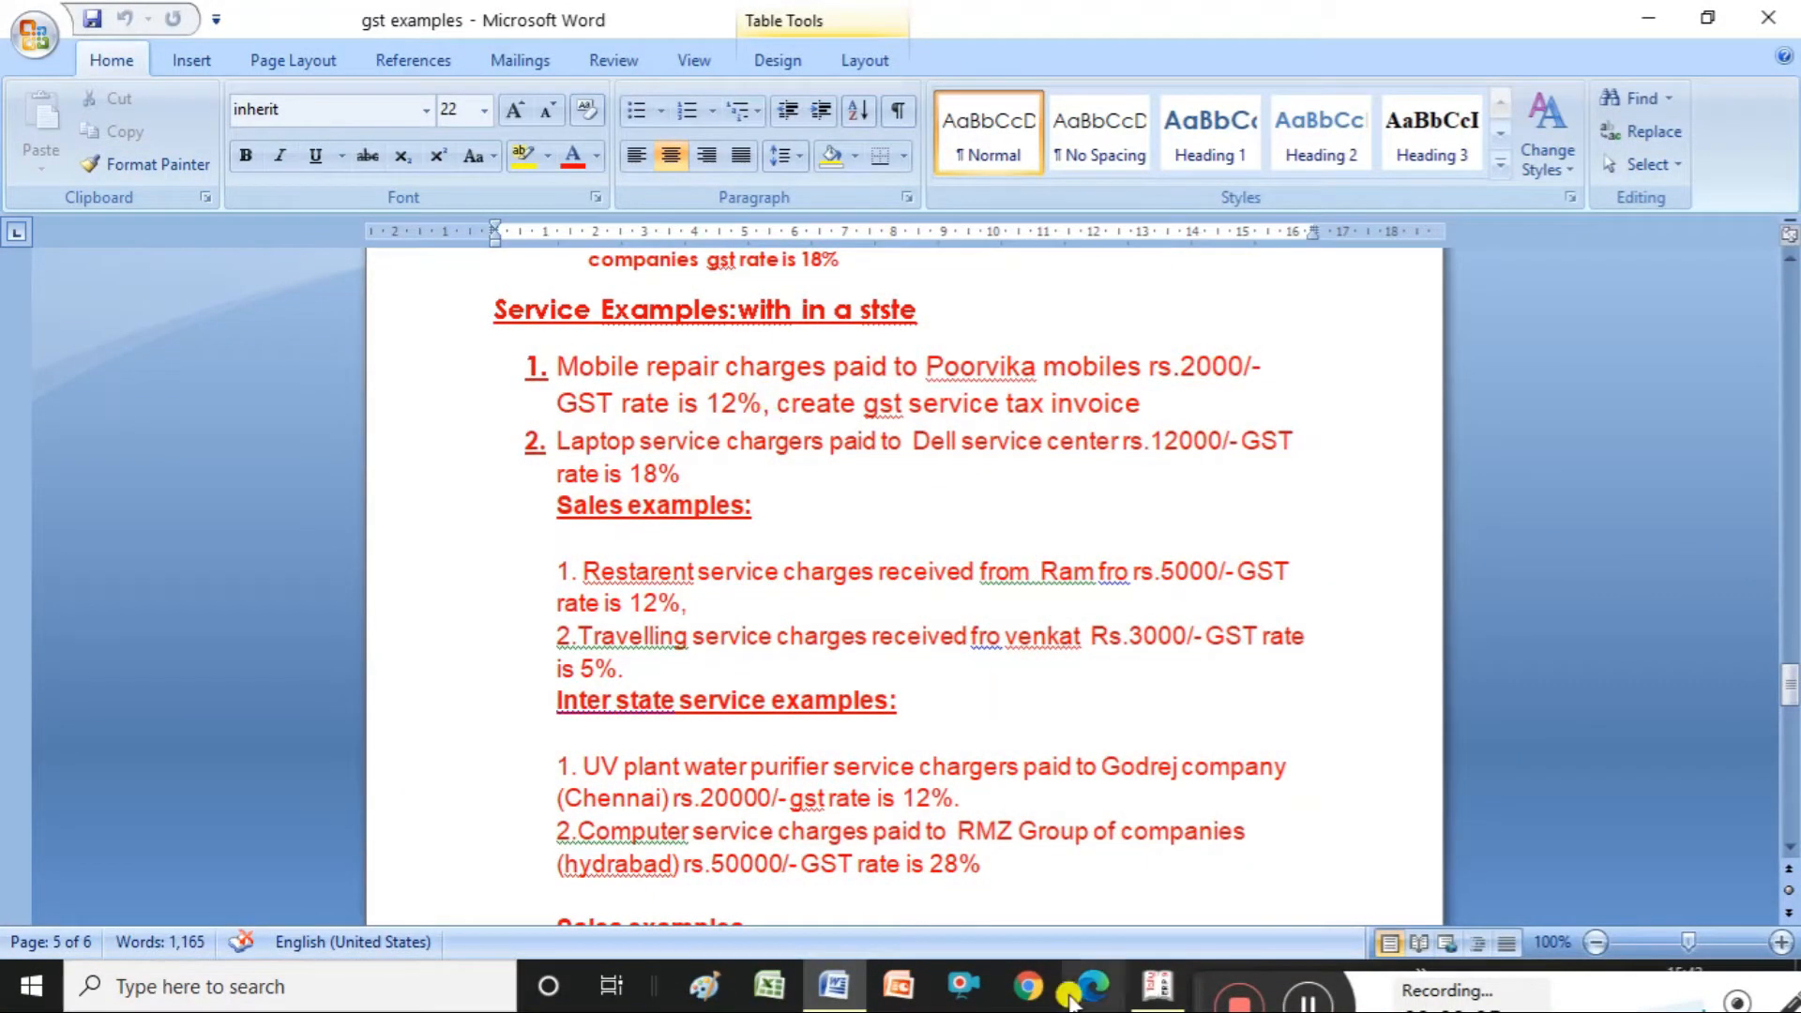
{"action": "left_click", "coordinate": [1149, 987]}
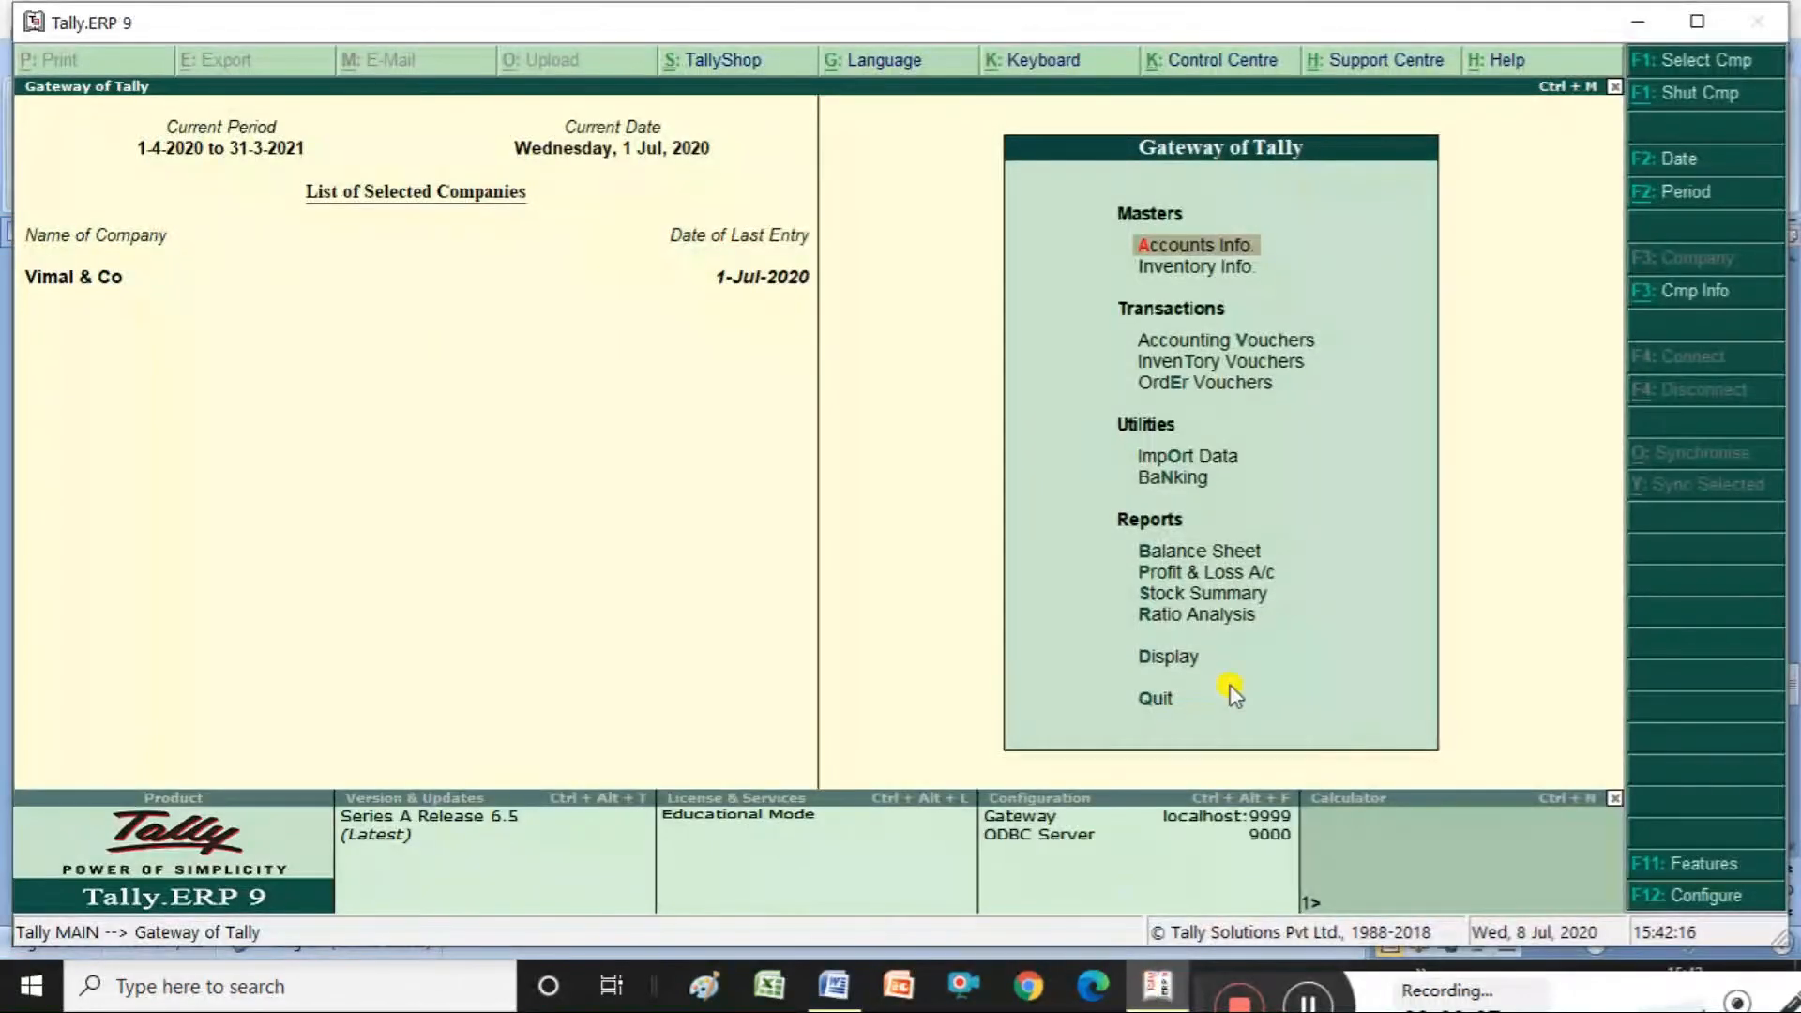
{"action": "left_click", "coordinate": [1234, 244]}
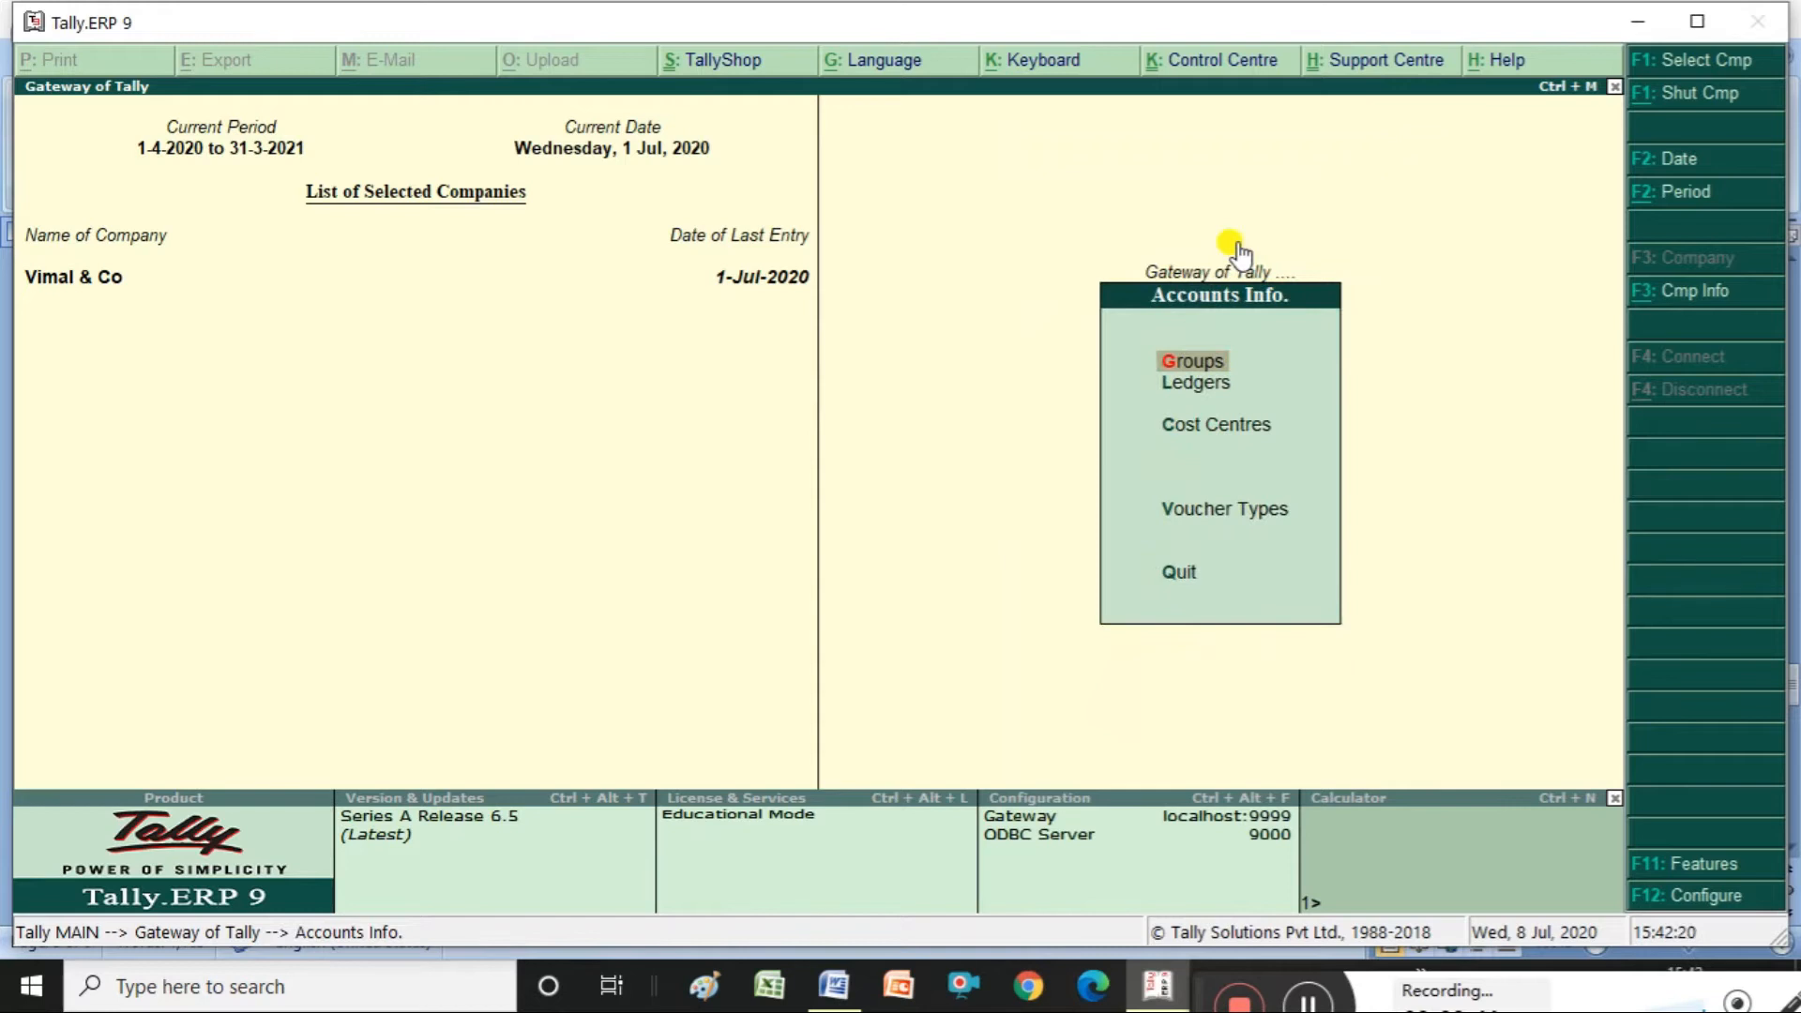
{"action": "key", "text": "Down"}
{"action": "key", "text": "Return"}
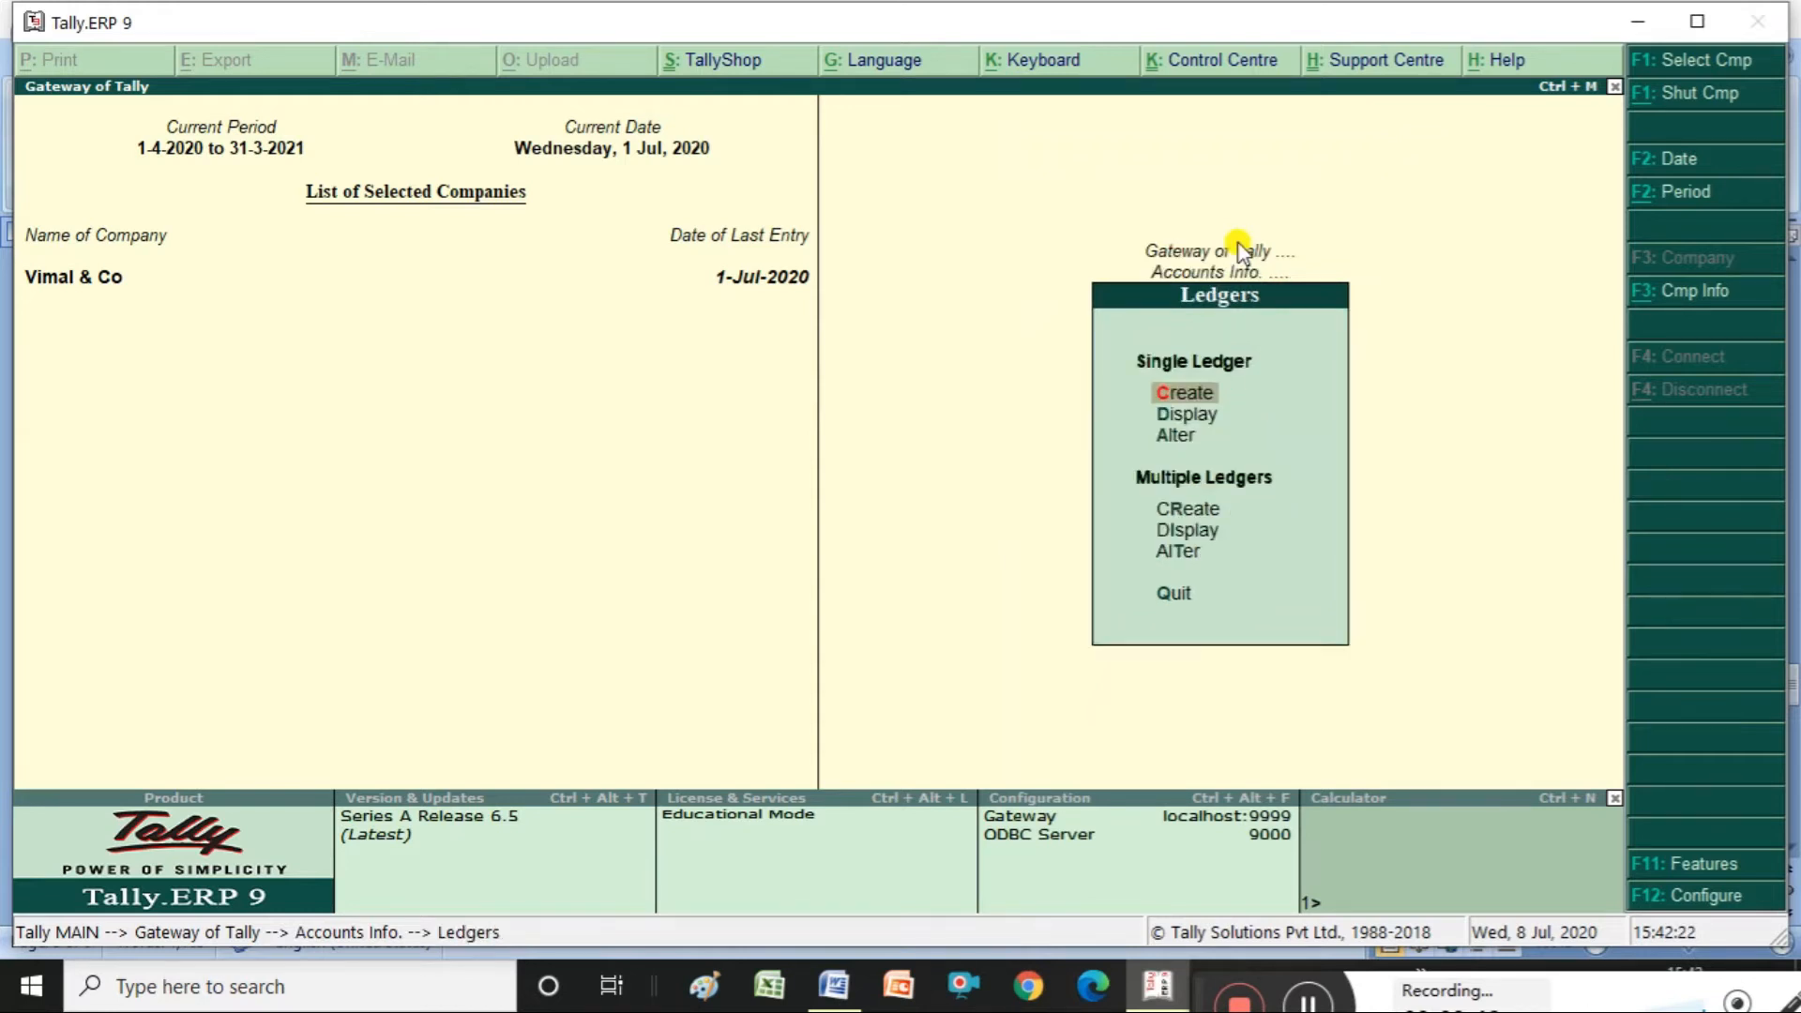
{"action": "key", "text": "Return"}
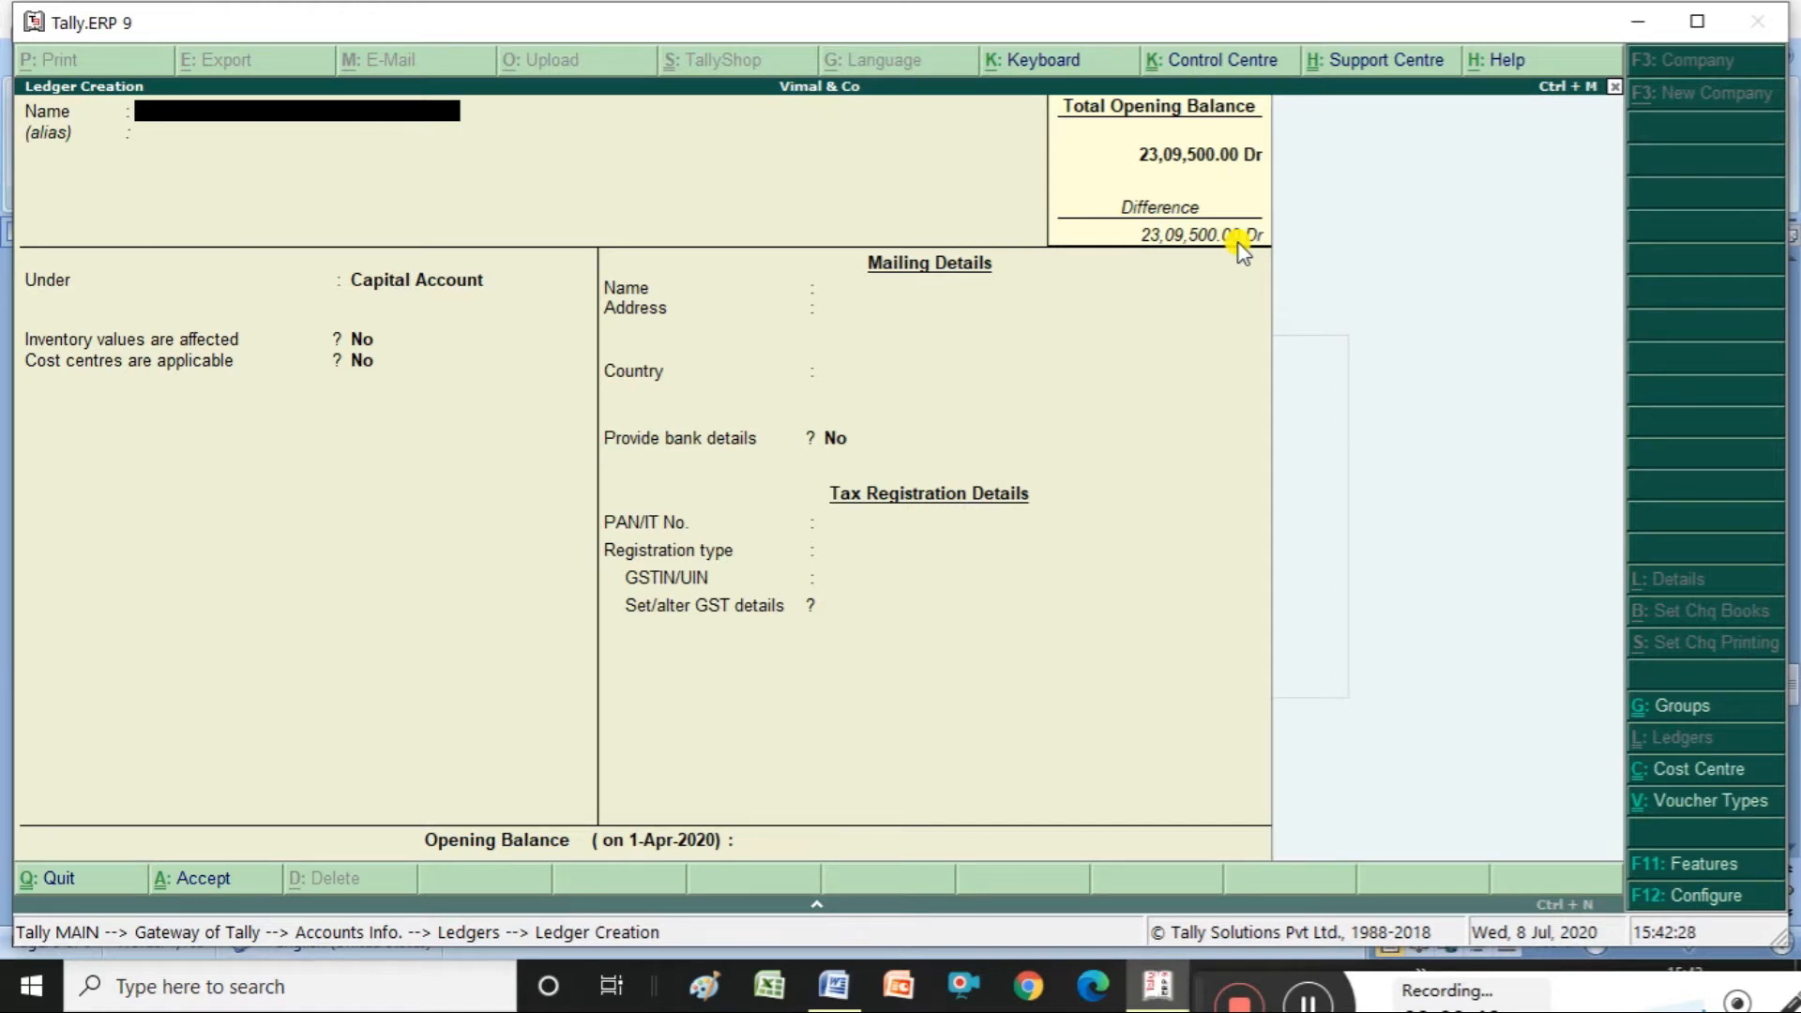
- Name the new ledger Mobile Service Charges Paid and place it under Purchase Accounts
{"action": "type", "text": "Mobile Service Ch"}
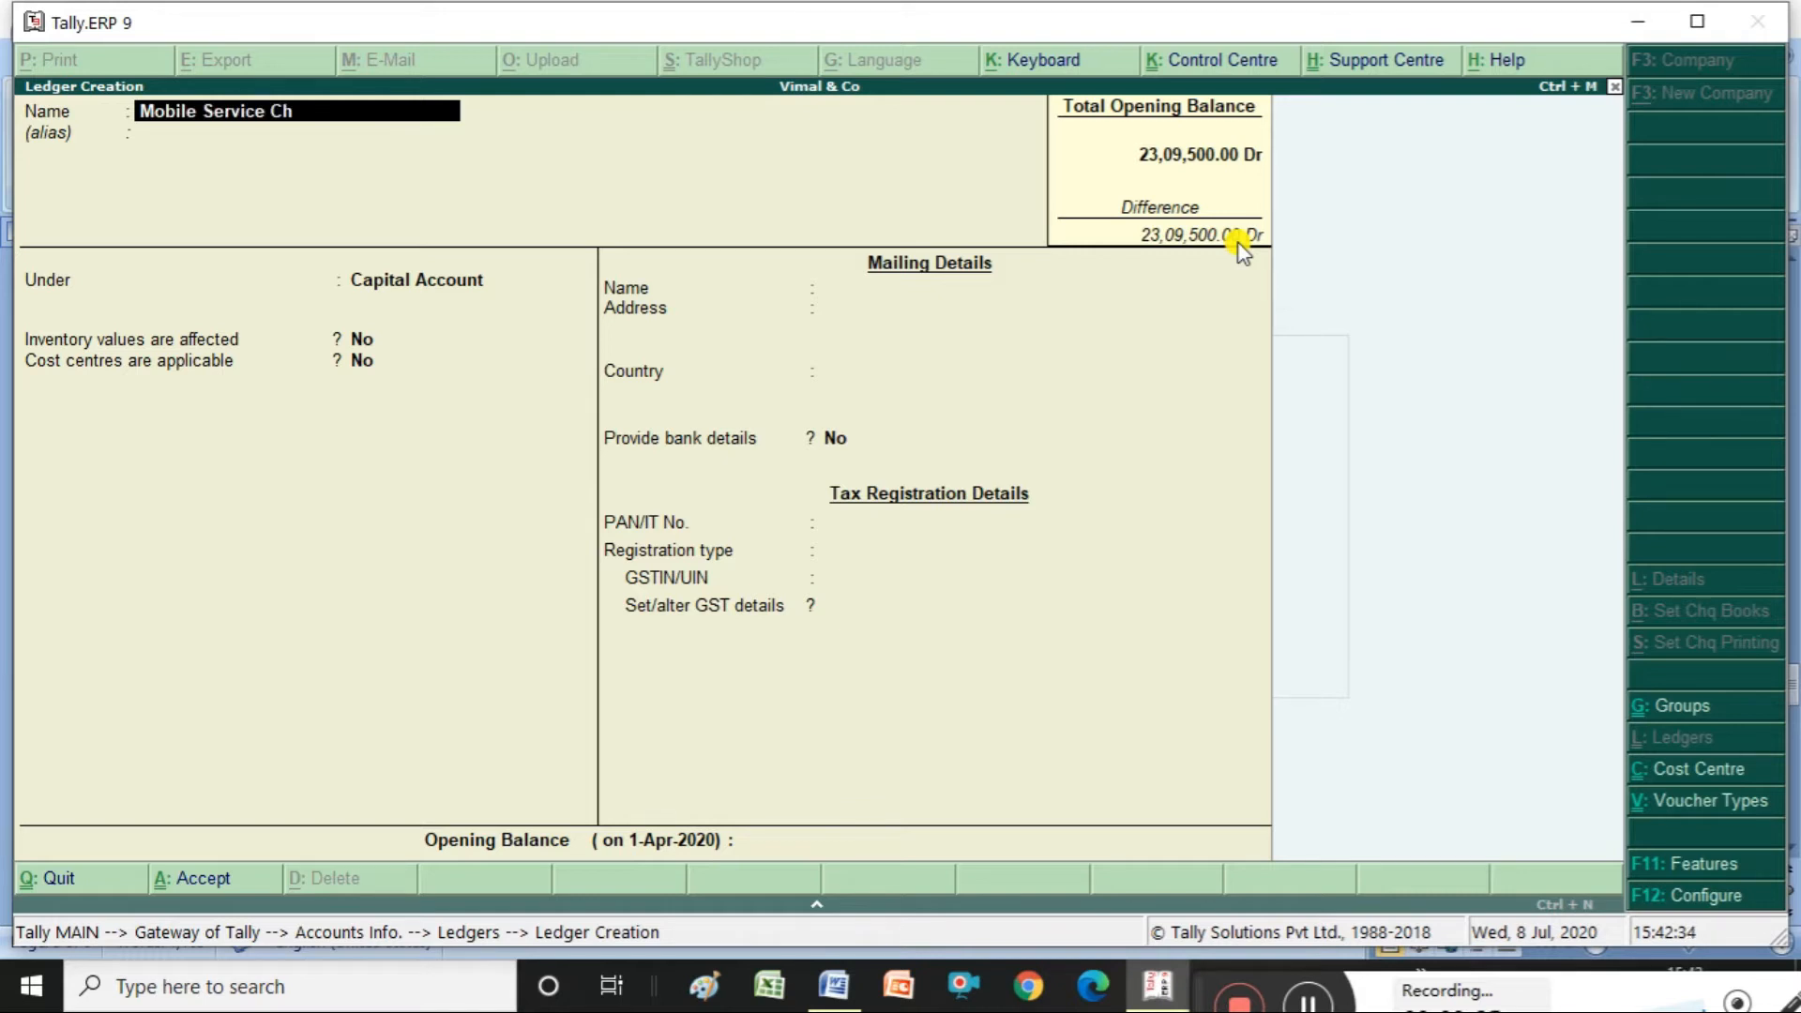
{"action": "type", "text": "rarges Paid"}
{"action": "key", "text": "Return"}
{"action": "key", "text": "Return"}
{"action": "type", "text": "P"}
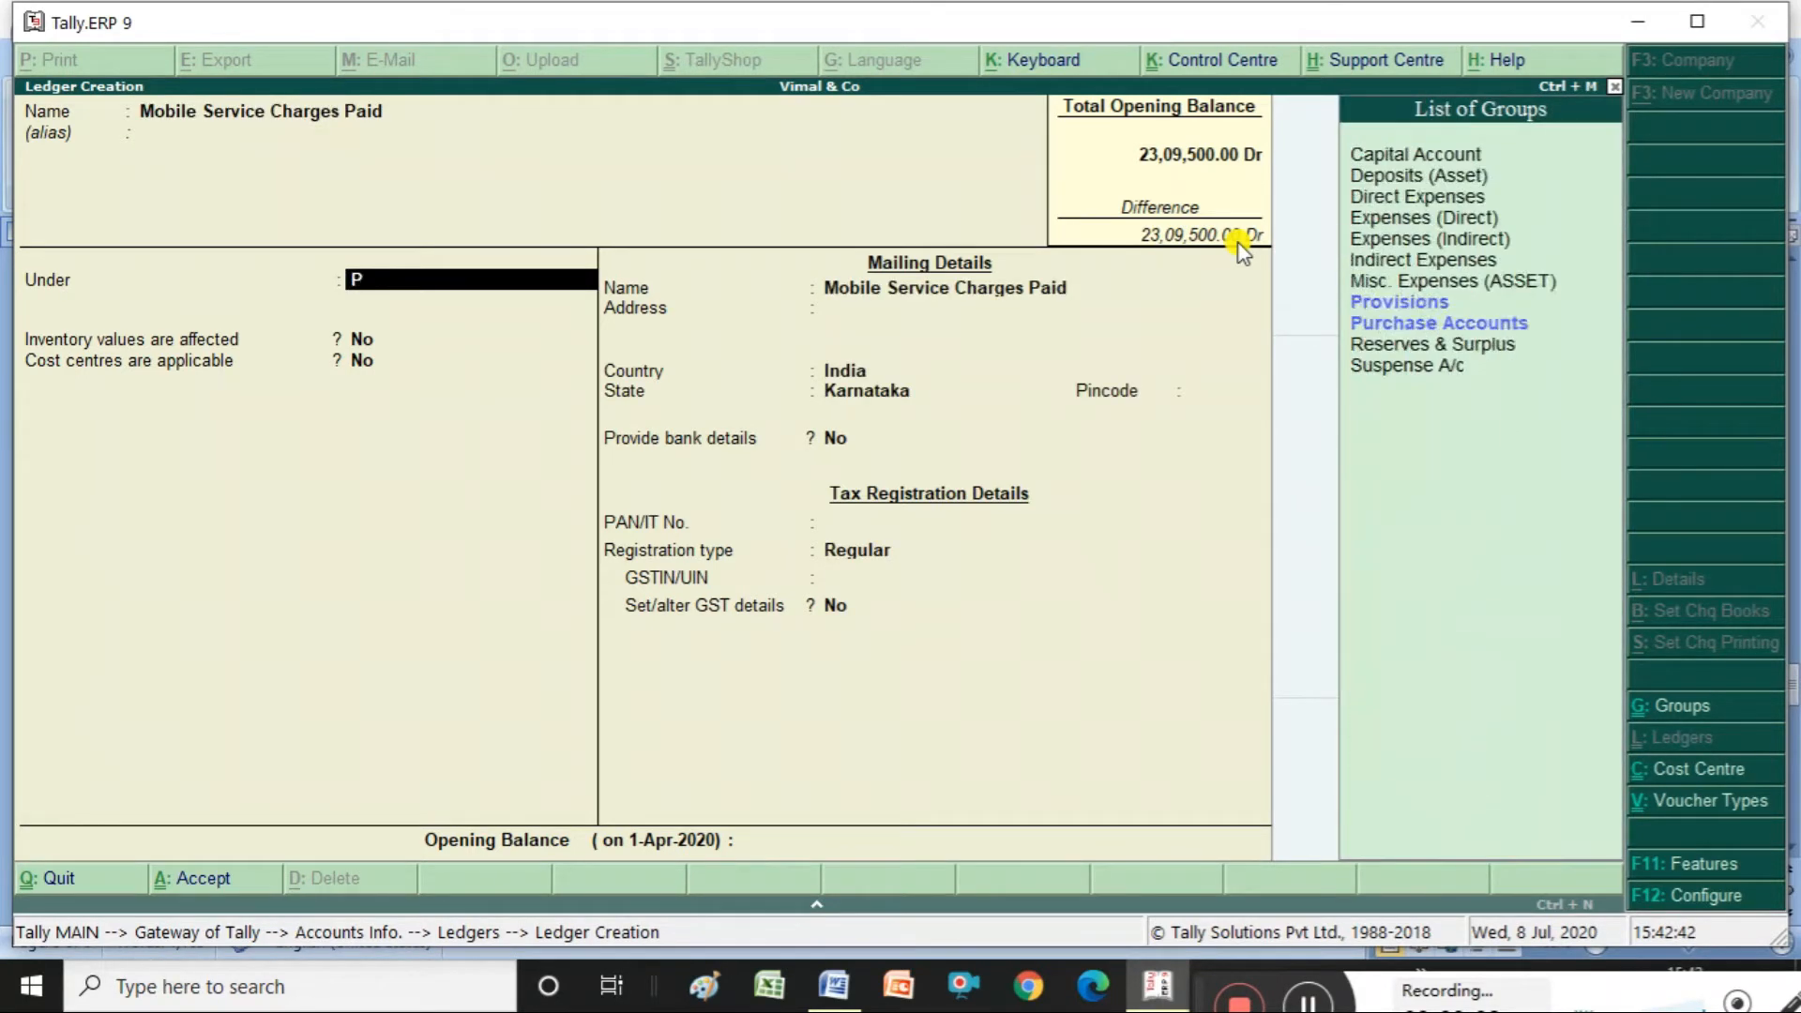
{"action": "key", "text": "Down"}
{"action": "key", "text": "Down"}
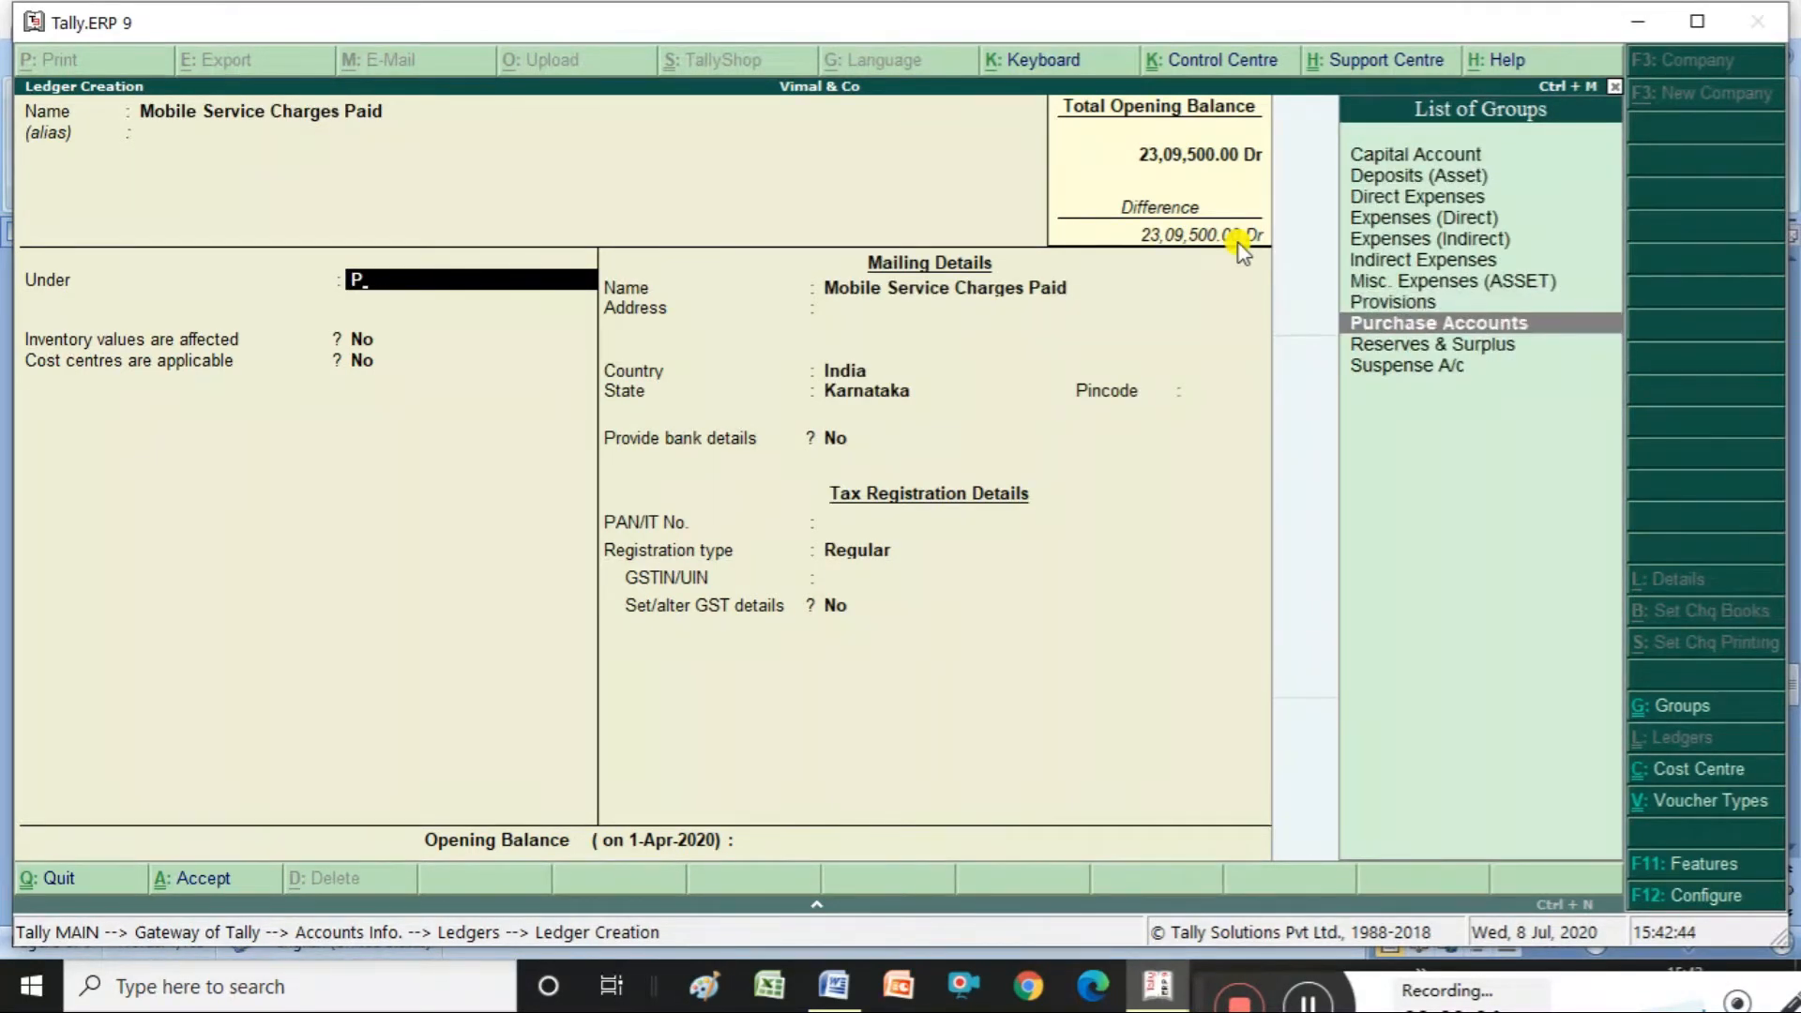
{"action": "key", "text": "Return"}
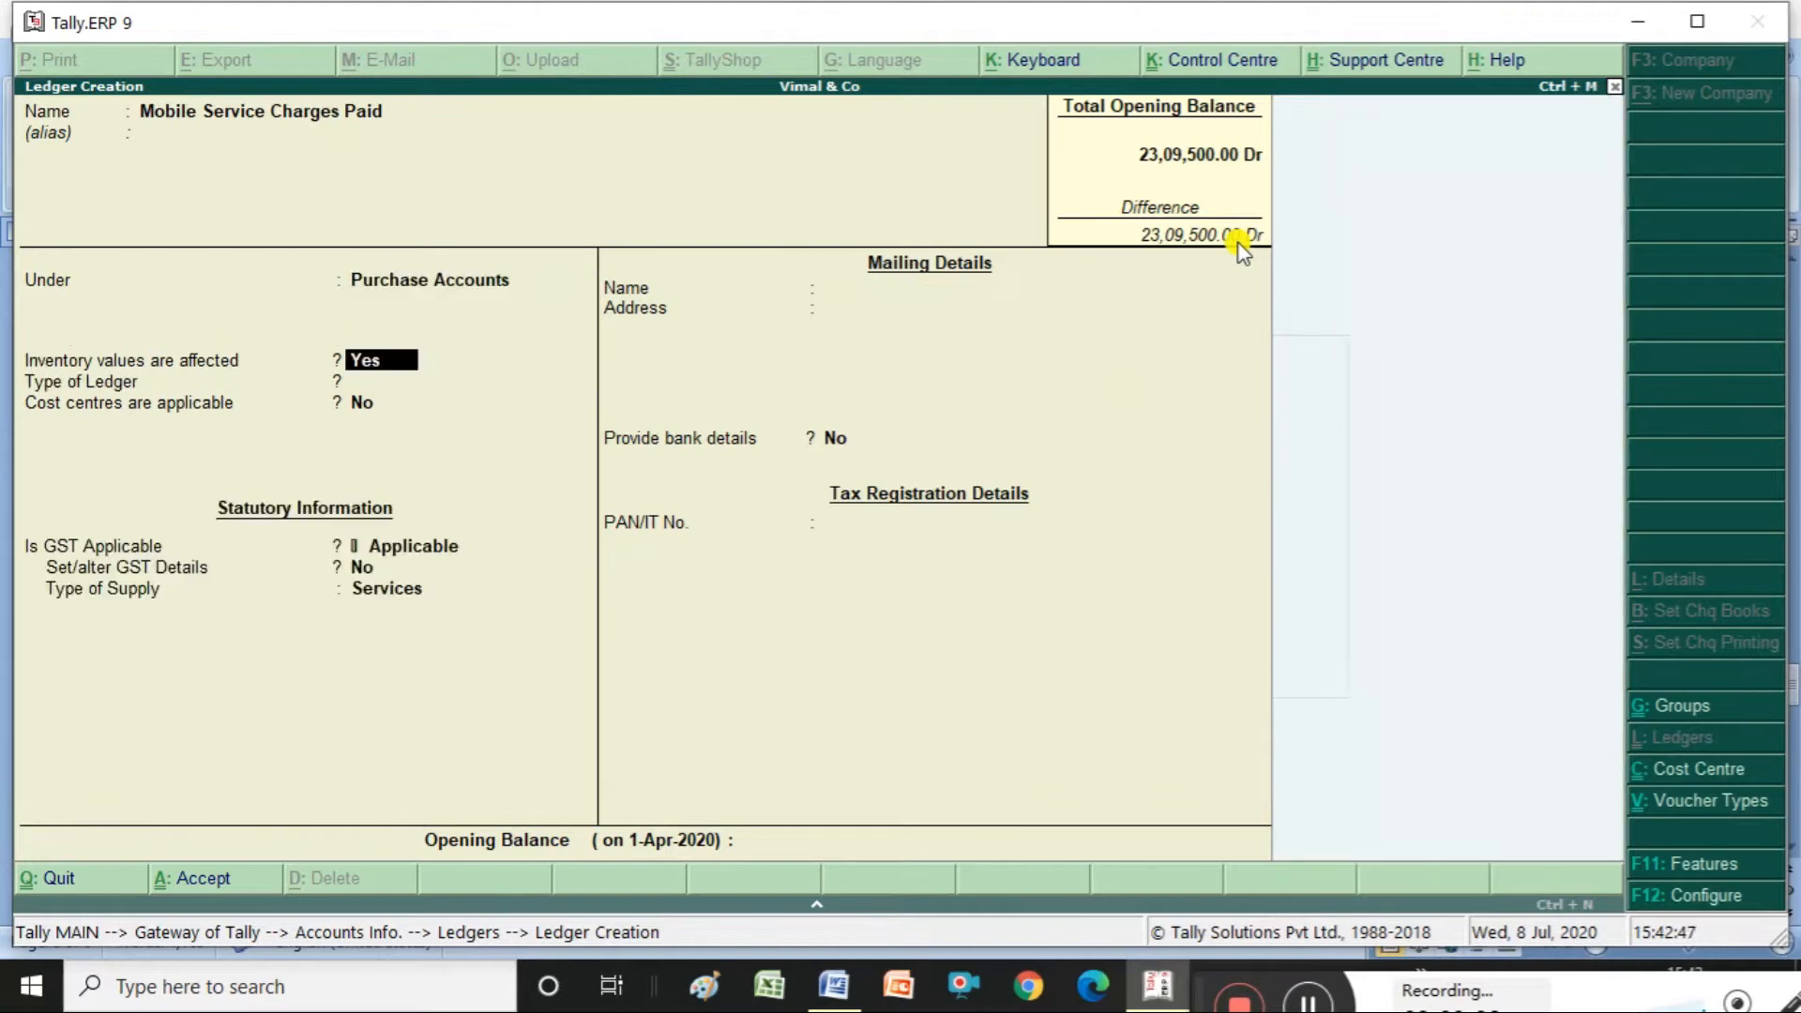
- Set inventory values affected to No, keep GST Applicable, and open the ledger's GST details for editing
{"action": "type", "text": "no"}
{"action": "key", "text": "Return"}
{"action": "key", "text": "Return"}
{"action": "key", "text": "Return"}
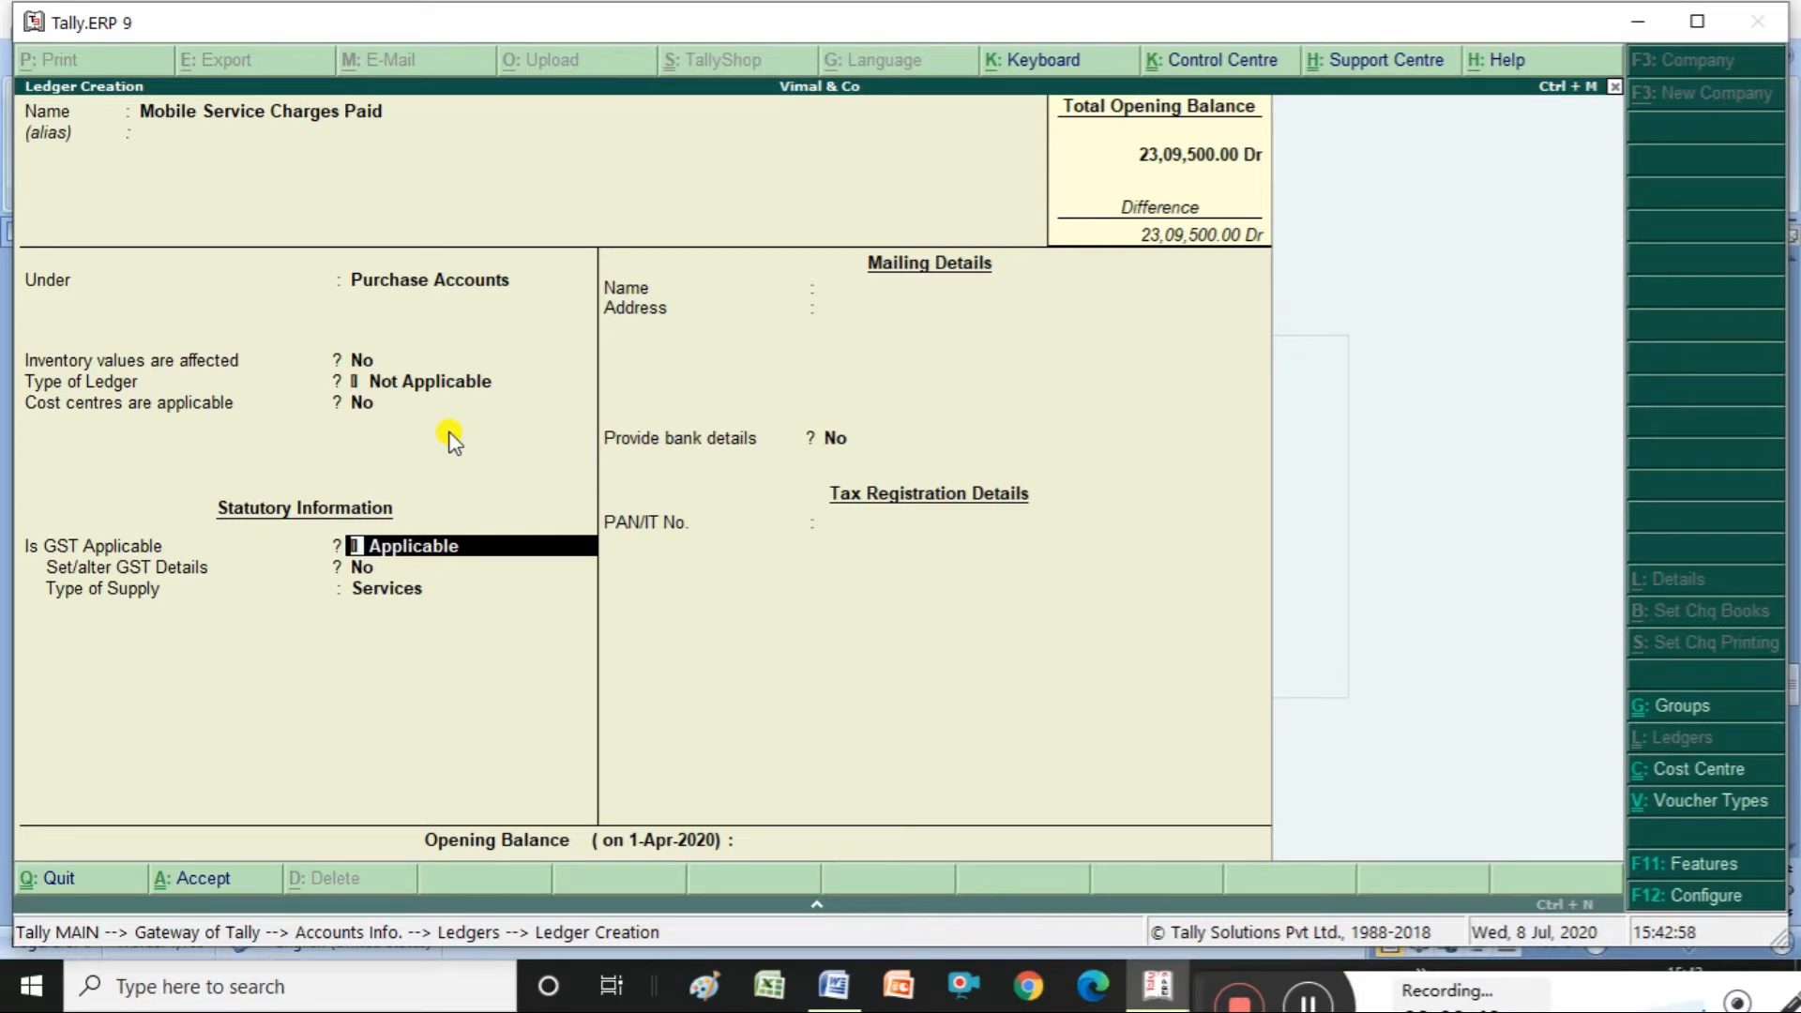
{"action": "key", "text": "Return"}
{"action": "type", "text": "yes"}
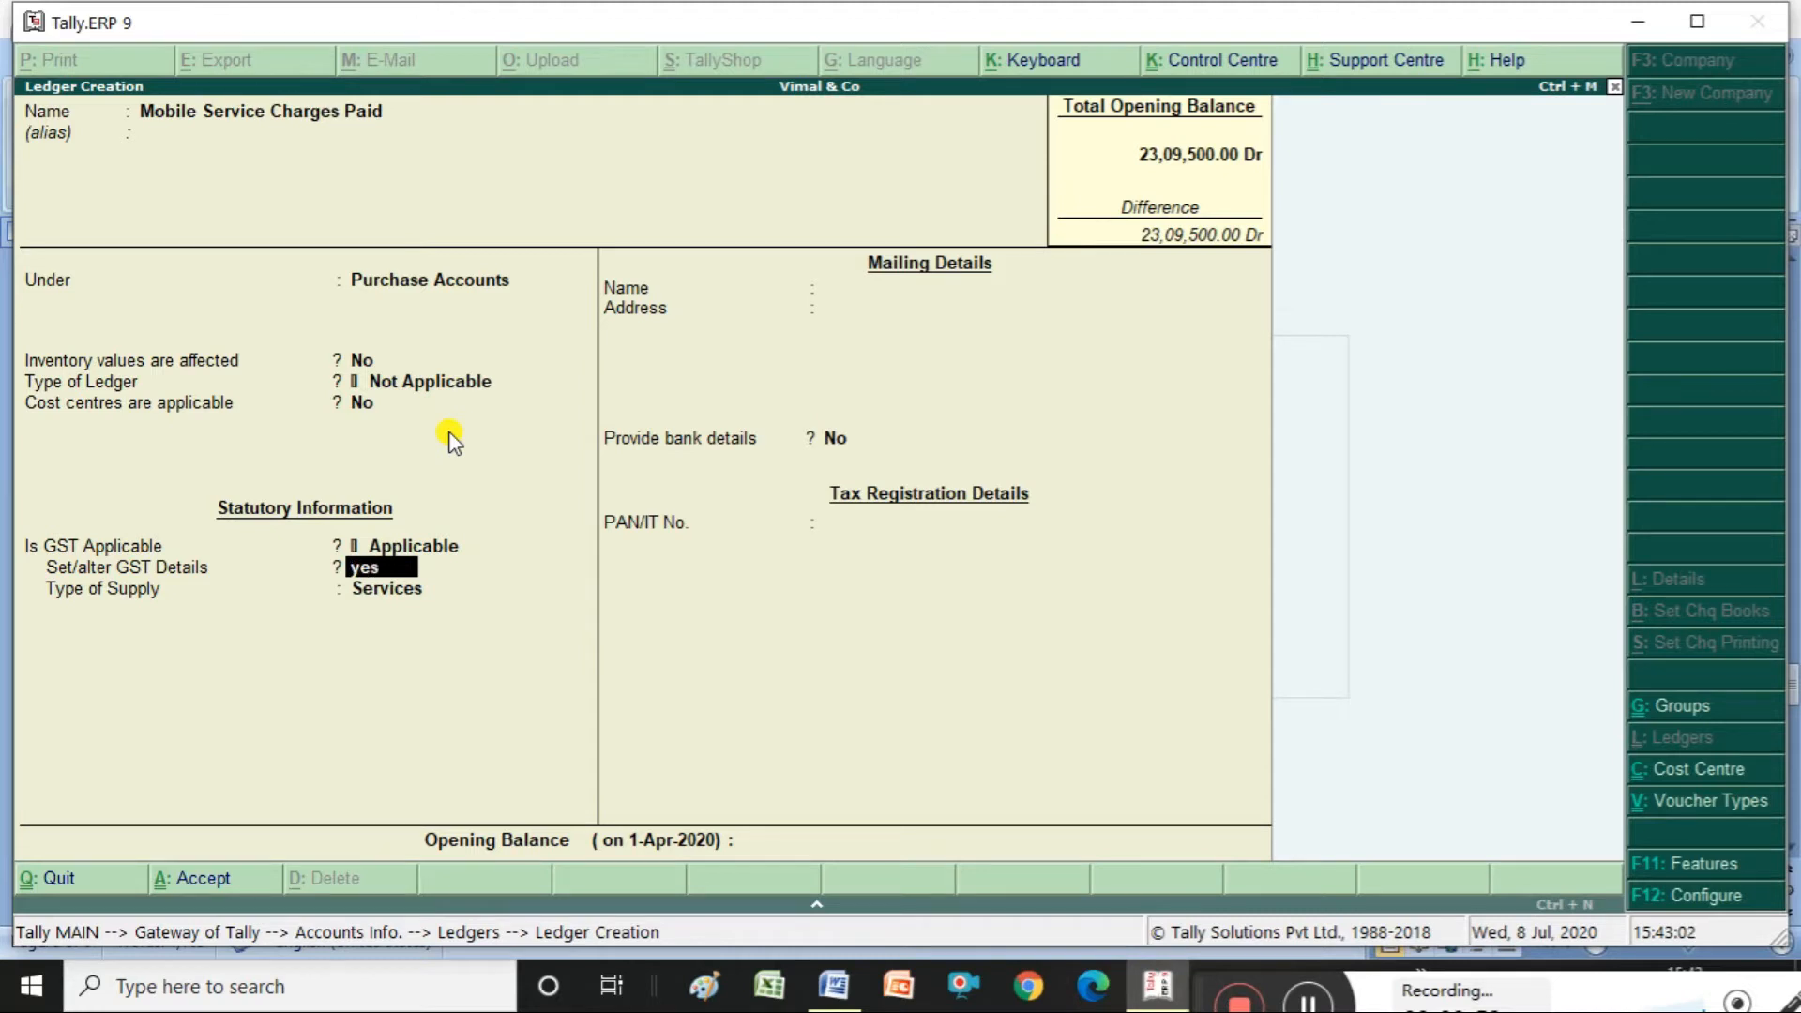
{"action": "key", "text": "Return"}
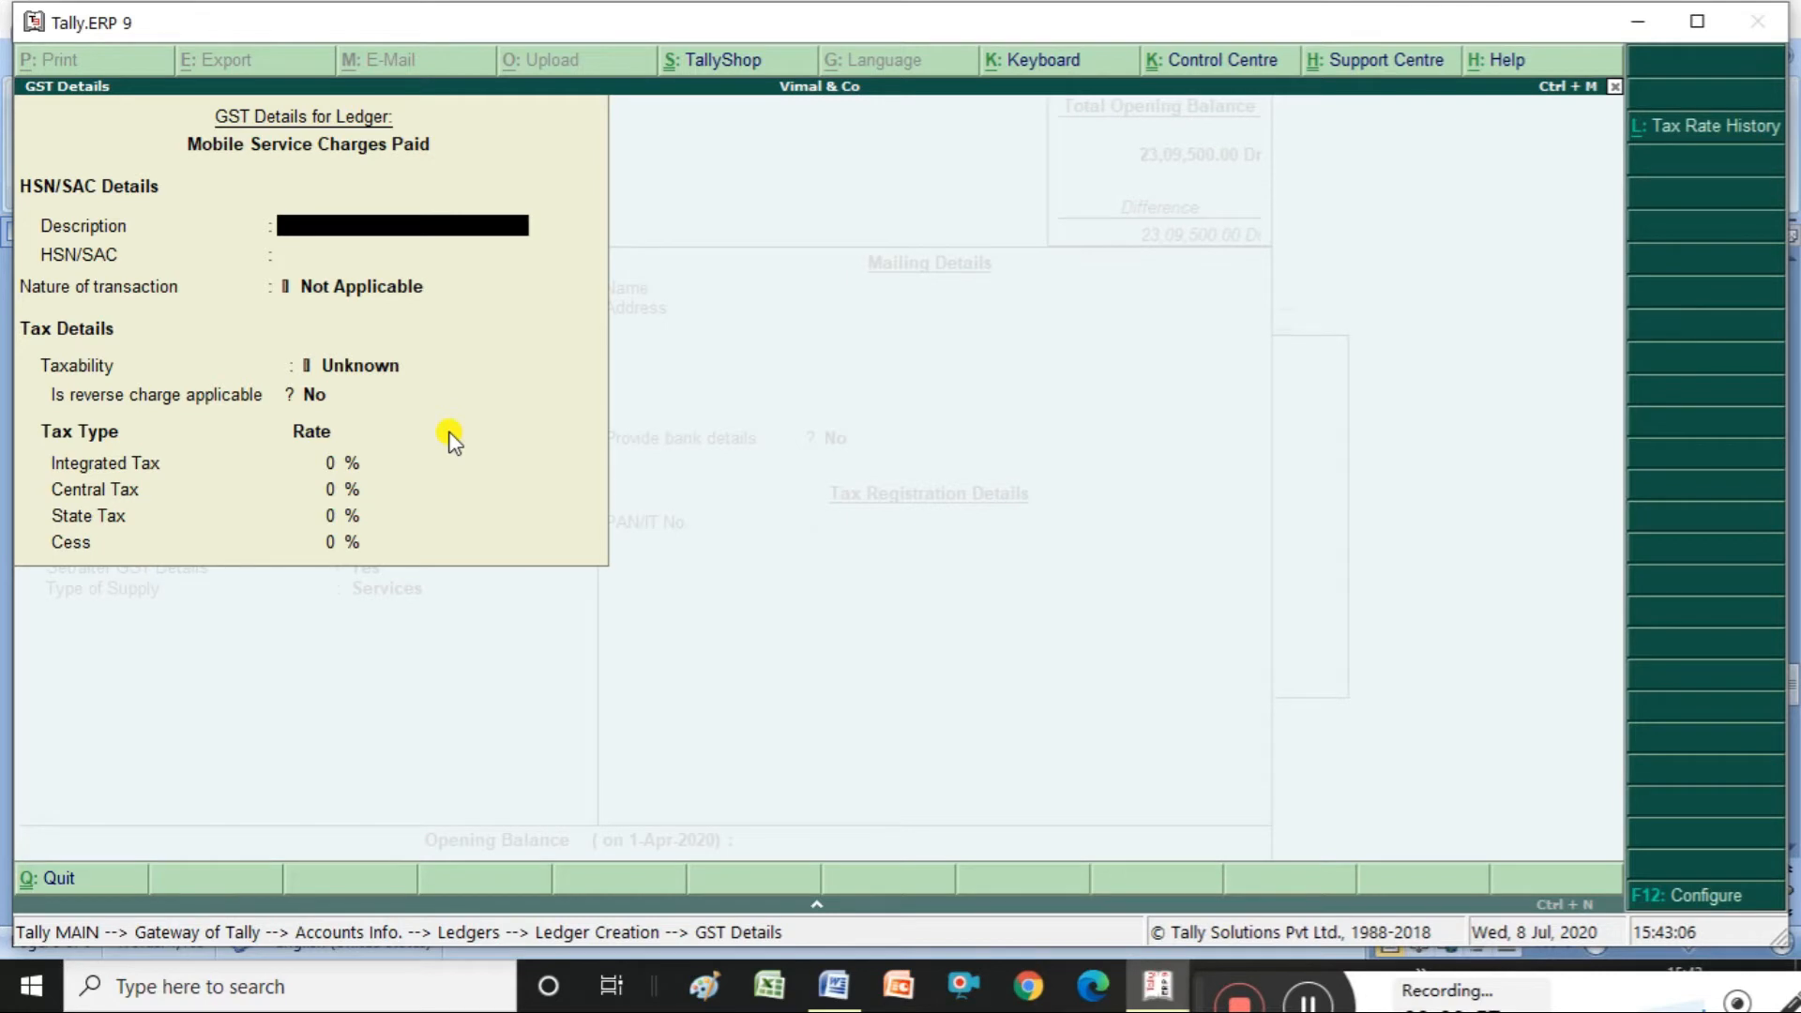
- Leave the description and HSN/SAC blank and set the nature of transaction to Purchase Taxable
{"action": "key", "text": "Return"}
{"action": "key", "text": "Return"}
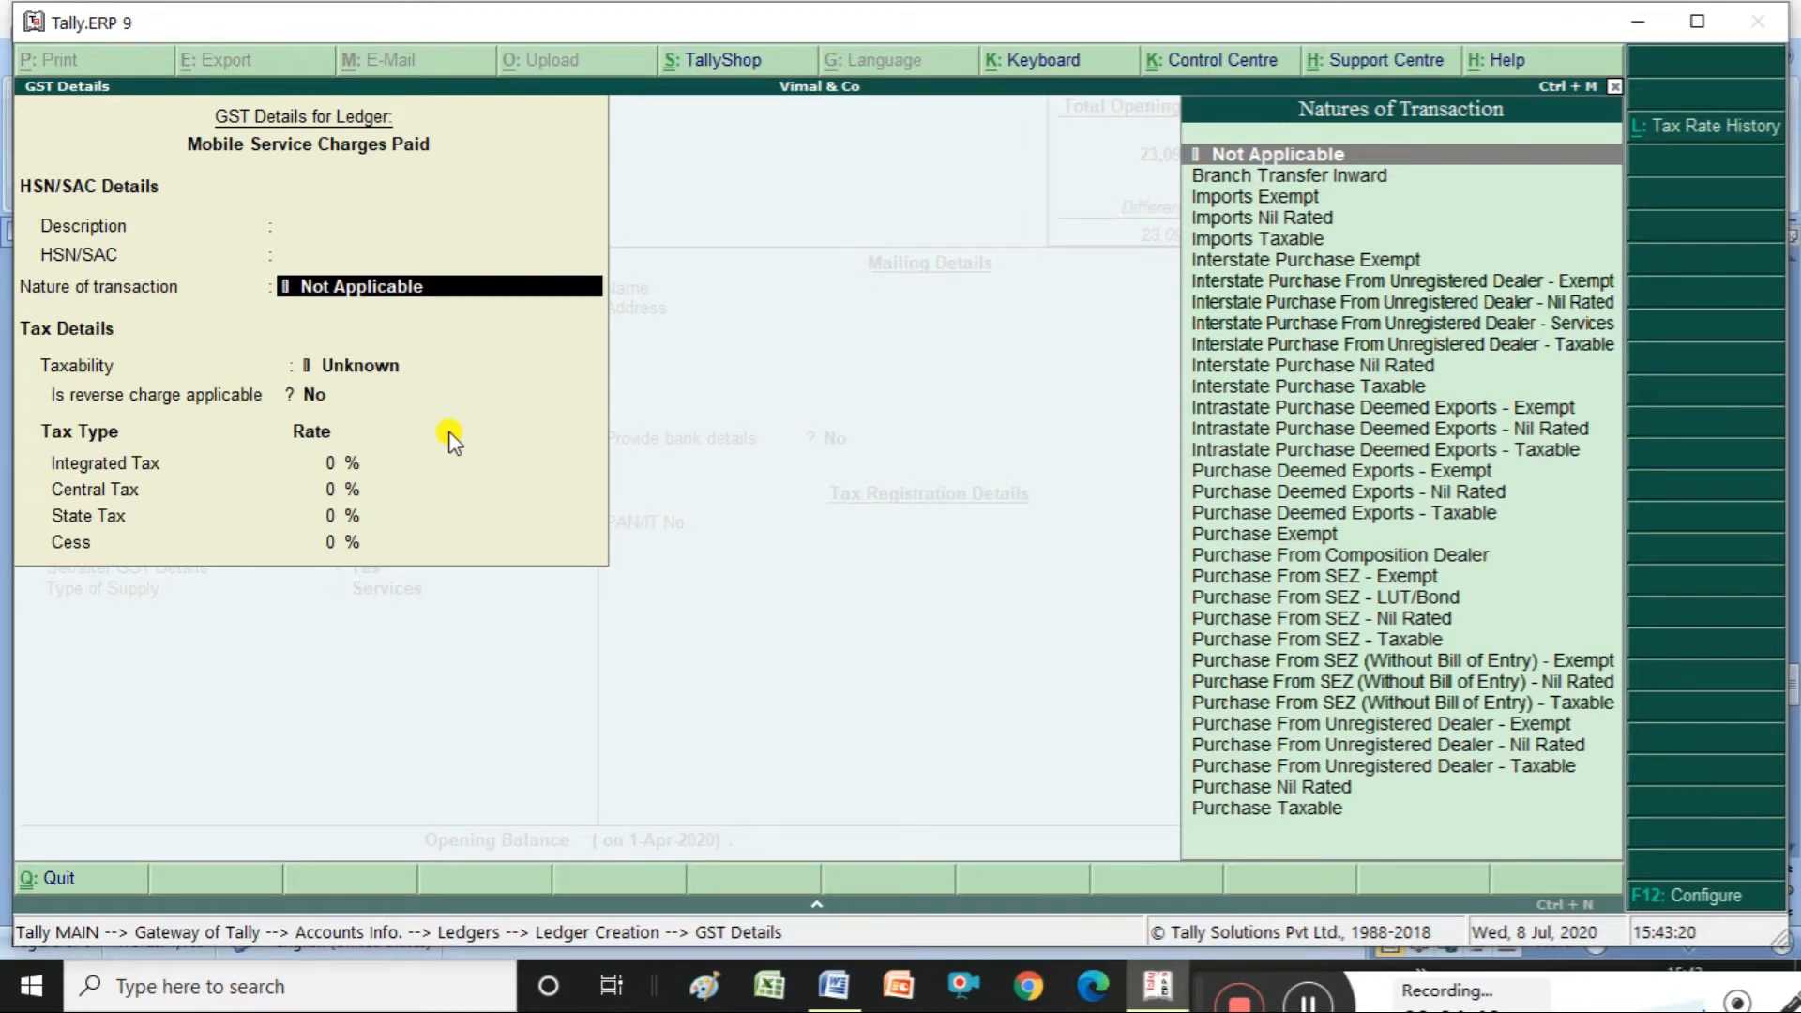
{"action": "type", "text": "P"}
{"action": "key", "text": "Down"}
{"action": "key", "text": "Down"}
{"action": "key", "text": "Down"}
{"action": "key", "text": "Down"}
{"action": "key", "text": "Down"}
{"action": "key", "text": "Down"}
{"action": "key", "text": "Down"}
{"action": "key", "text": "Down"}
{"action": "key", "text": "Down"}
{"action": "key", "text": "Down"}
{"action": "key", "text": "Down"}
{"action": "key", "text": "Down"}
{"action": "key", "text": "Down"}
{"action": "key", "text": "Down"}
{"action": "key", "text": "Down"}
{"action": "key", "text": "Down"}
{"action": "key", "text": "Return"}
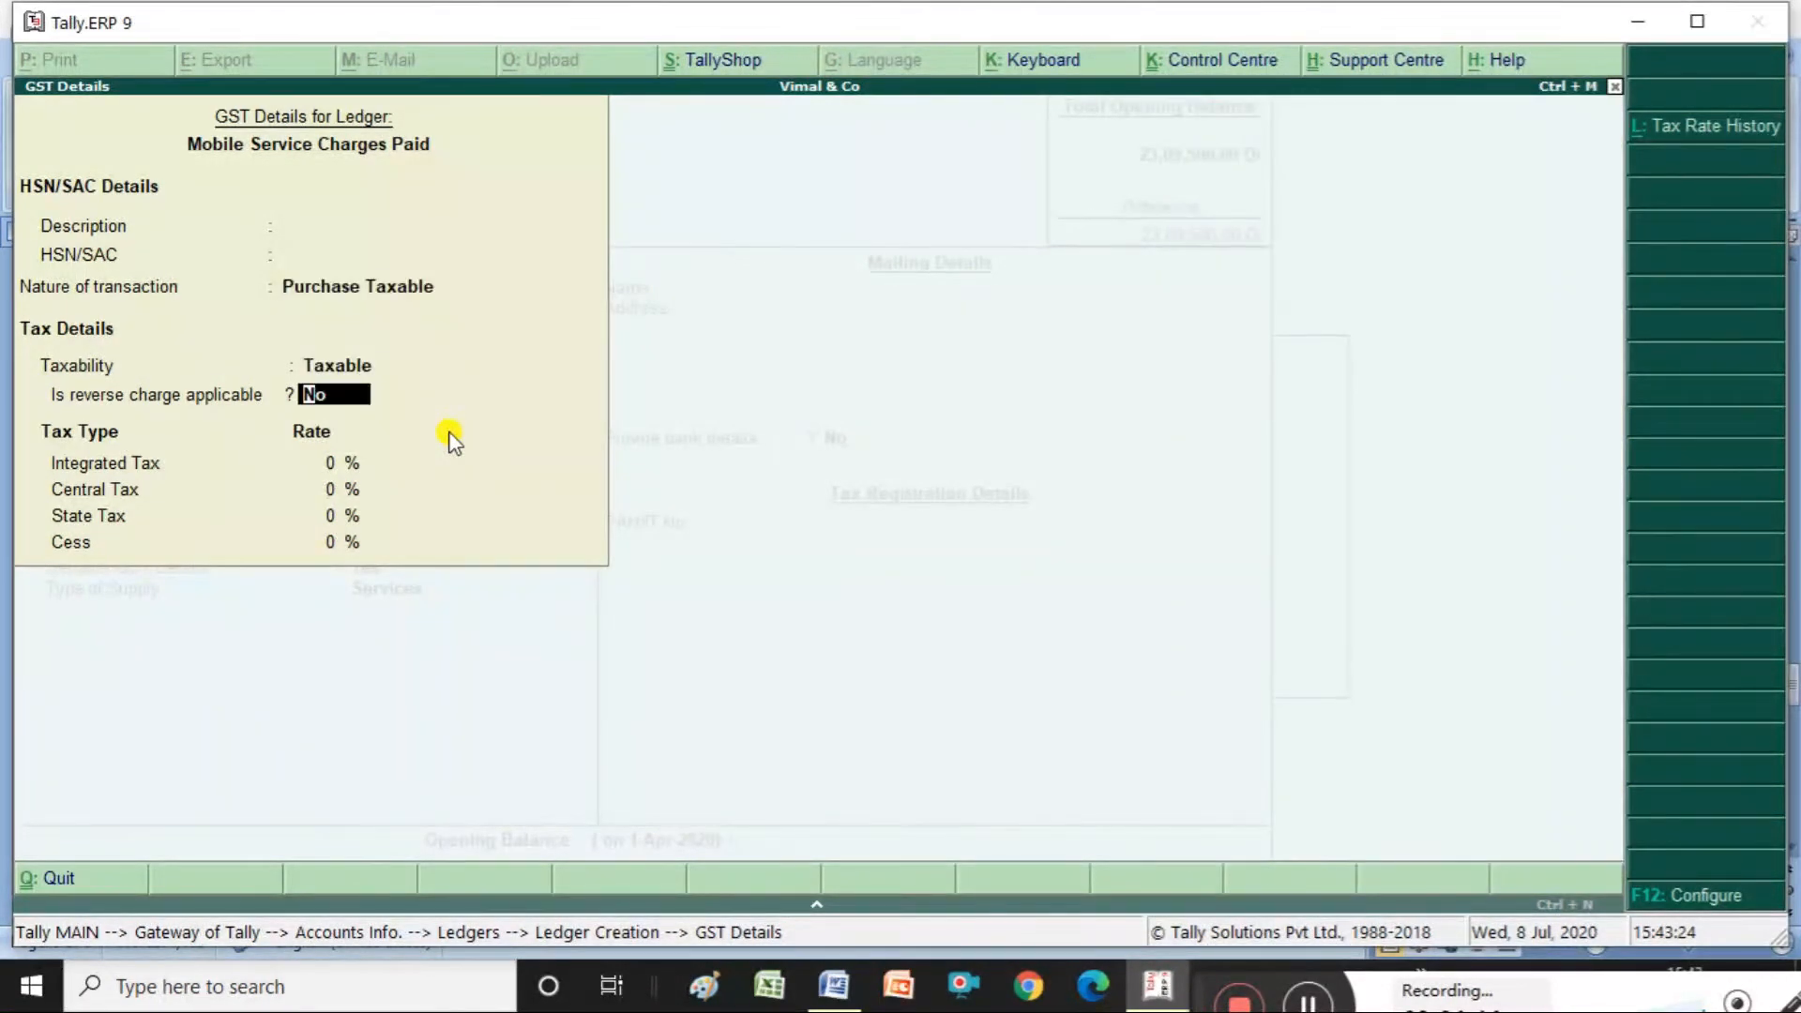
- Keep reverse charge at No, set the integrated tax rate to 18%, and complete the GST details
{"action": "key", "text": "Return"}
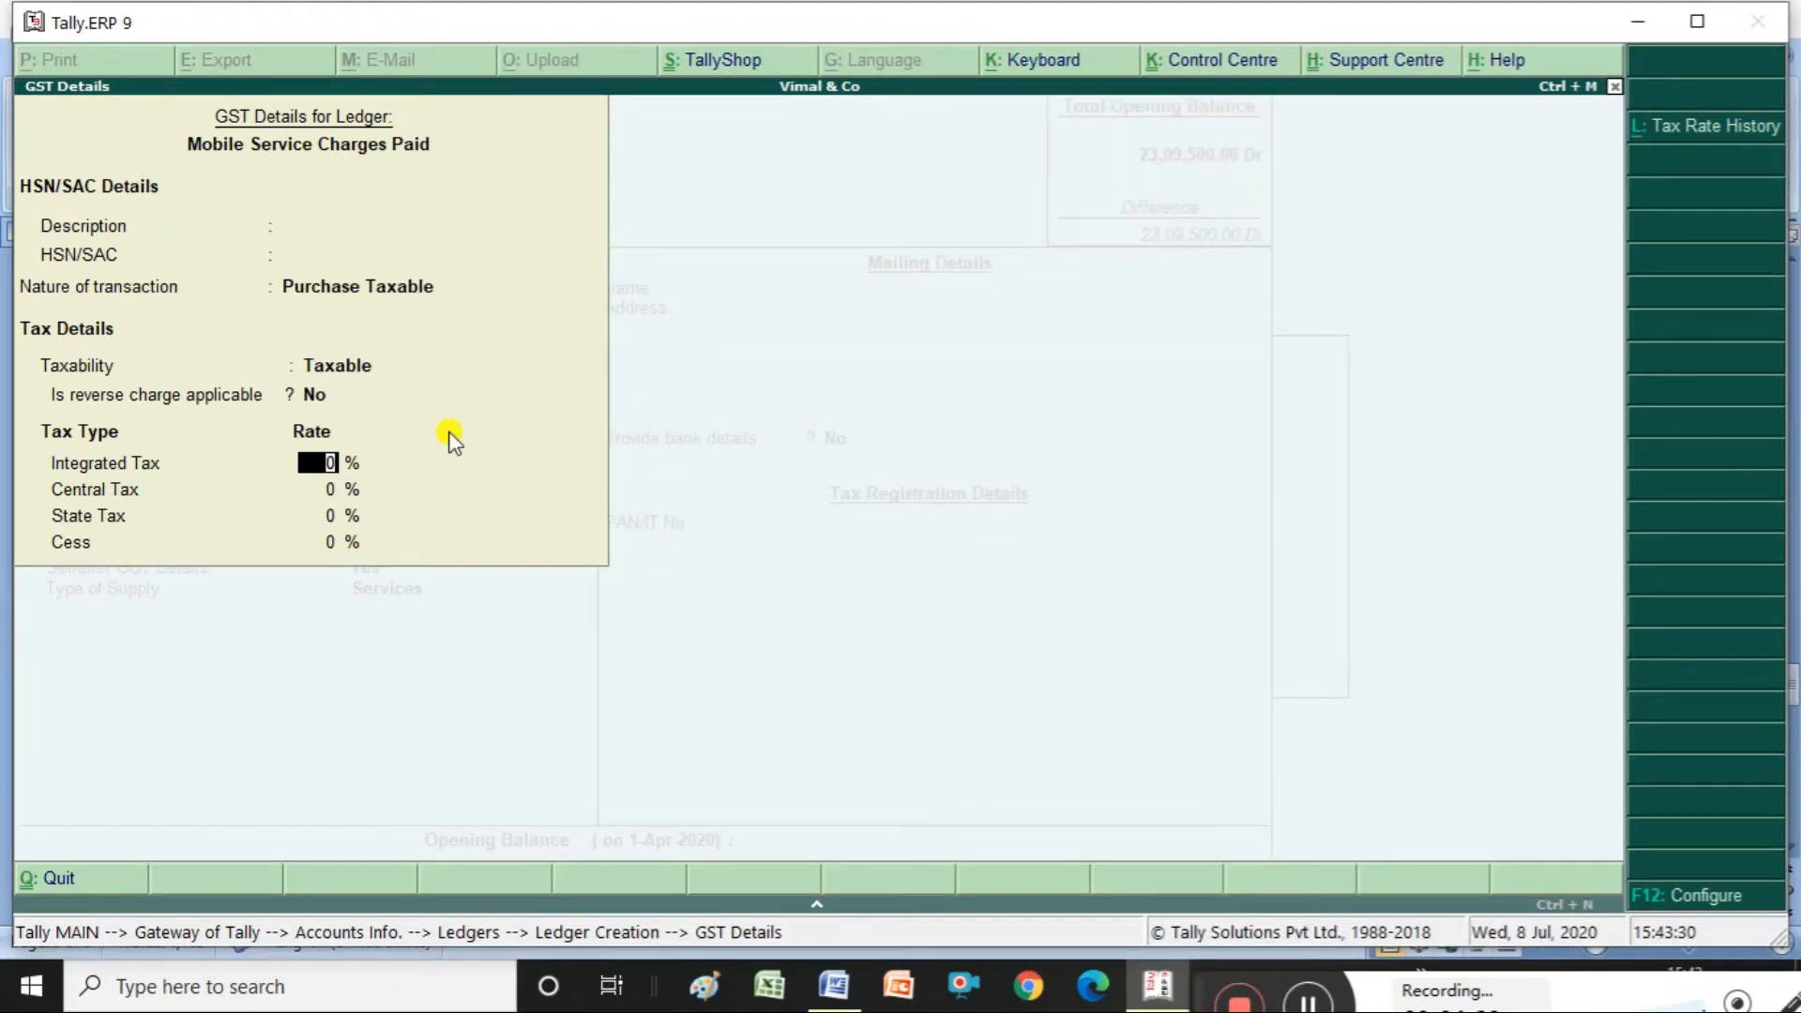
{"action": "type", "text": "18"}
{"action": "key", "text": "Return"}
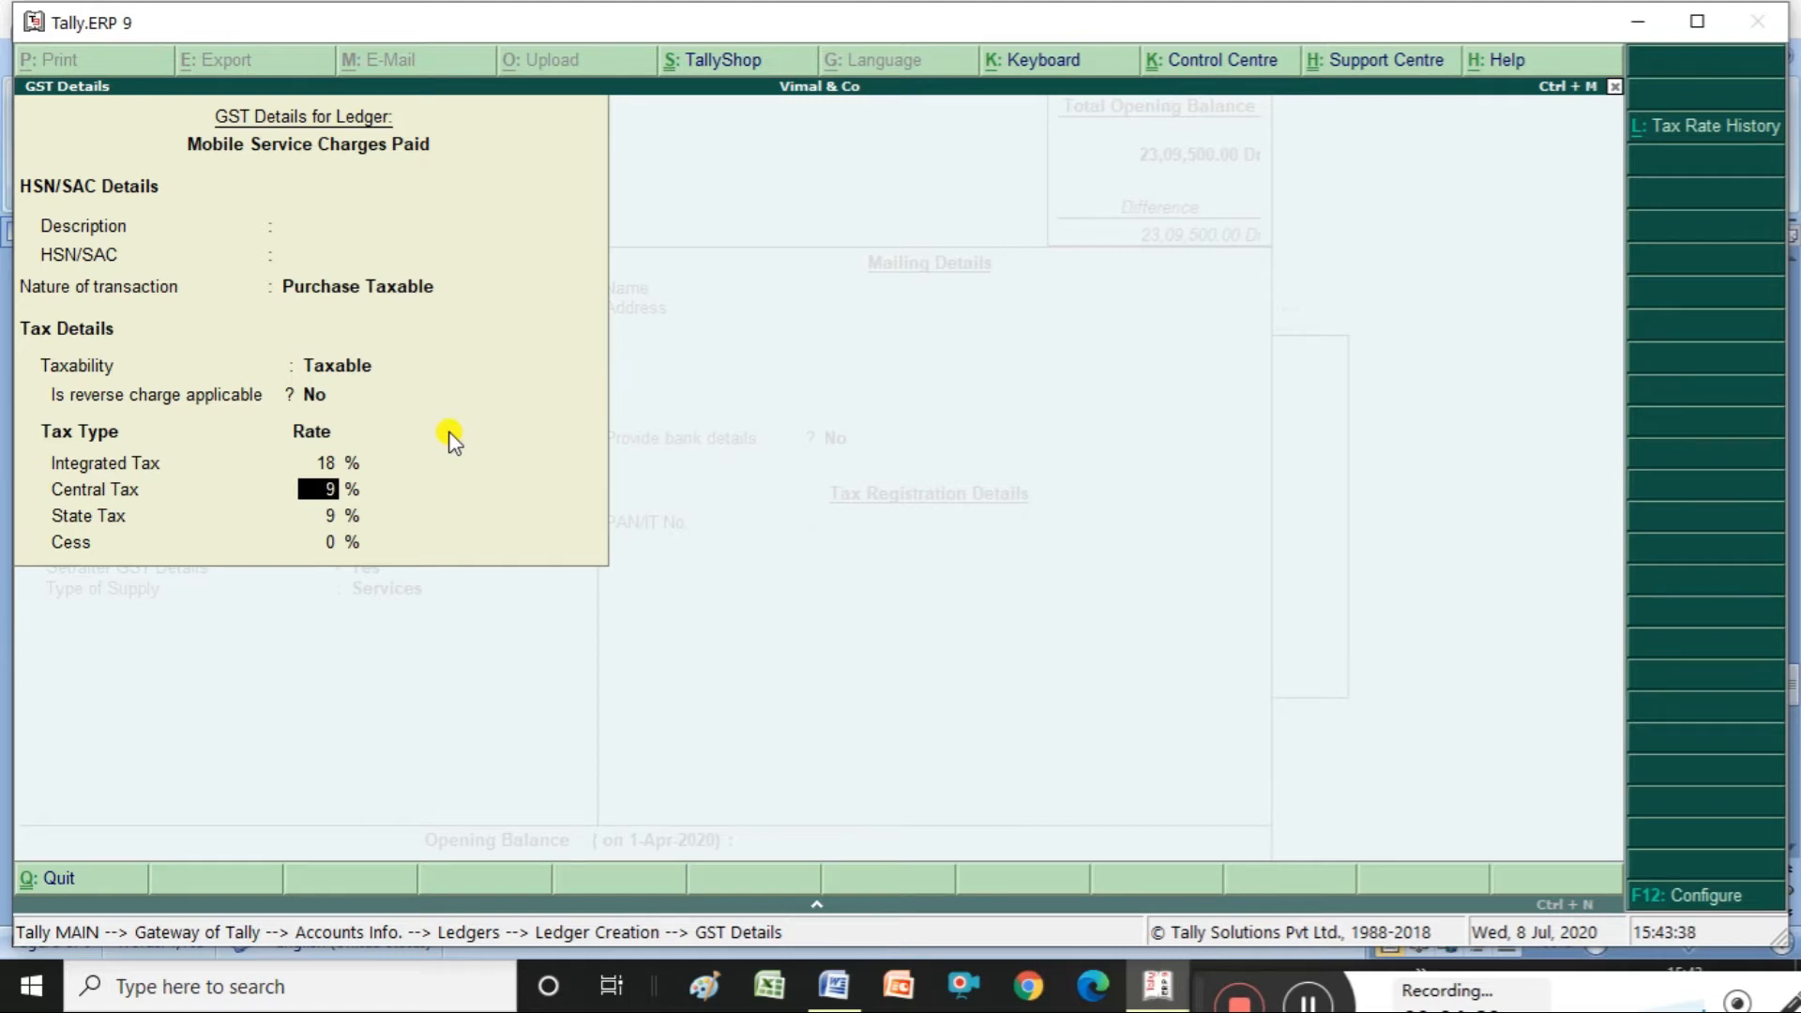
{"action": "key", "text": "Return"}
{"action": "key", "text": "Return"}
{"action": "key", "text": "Return"}
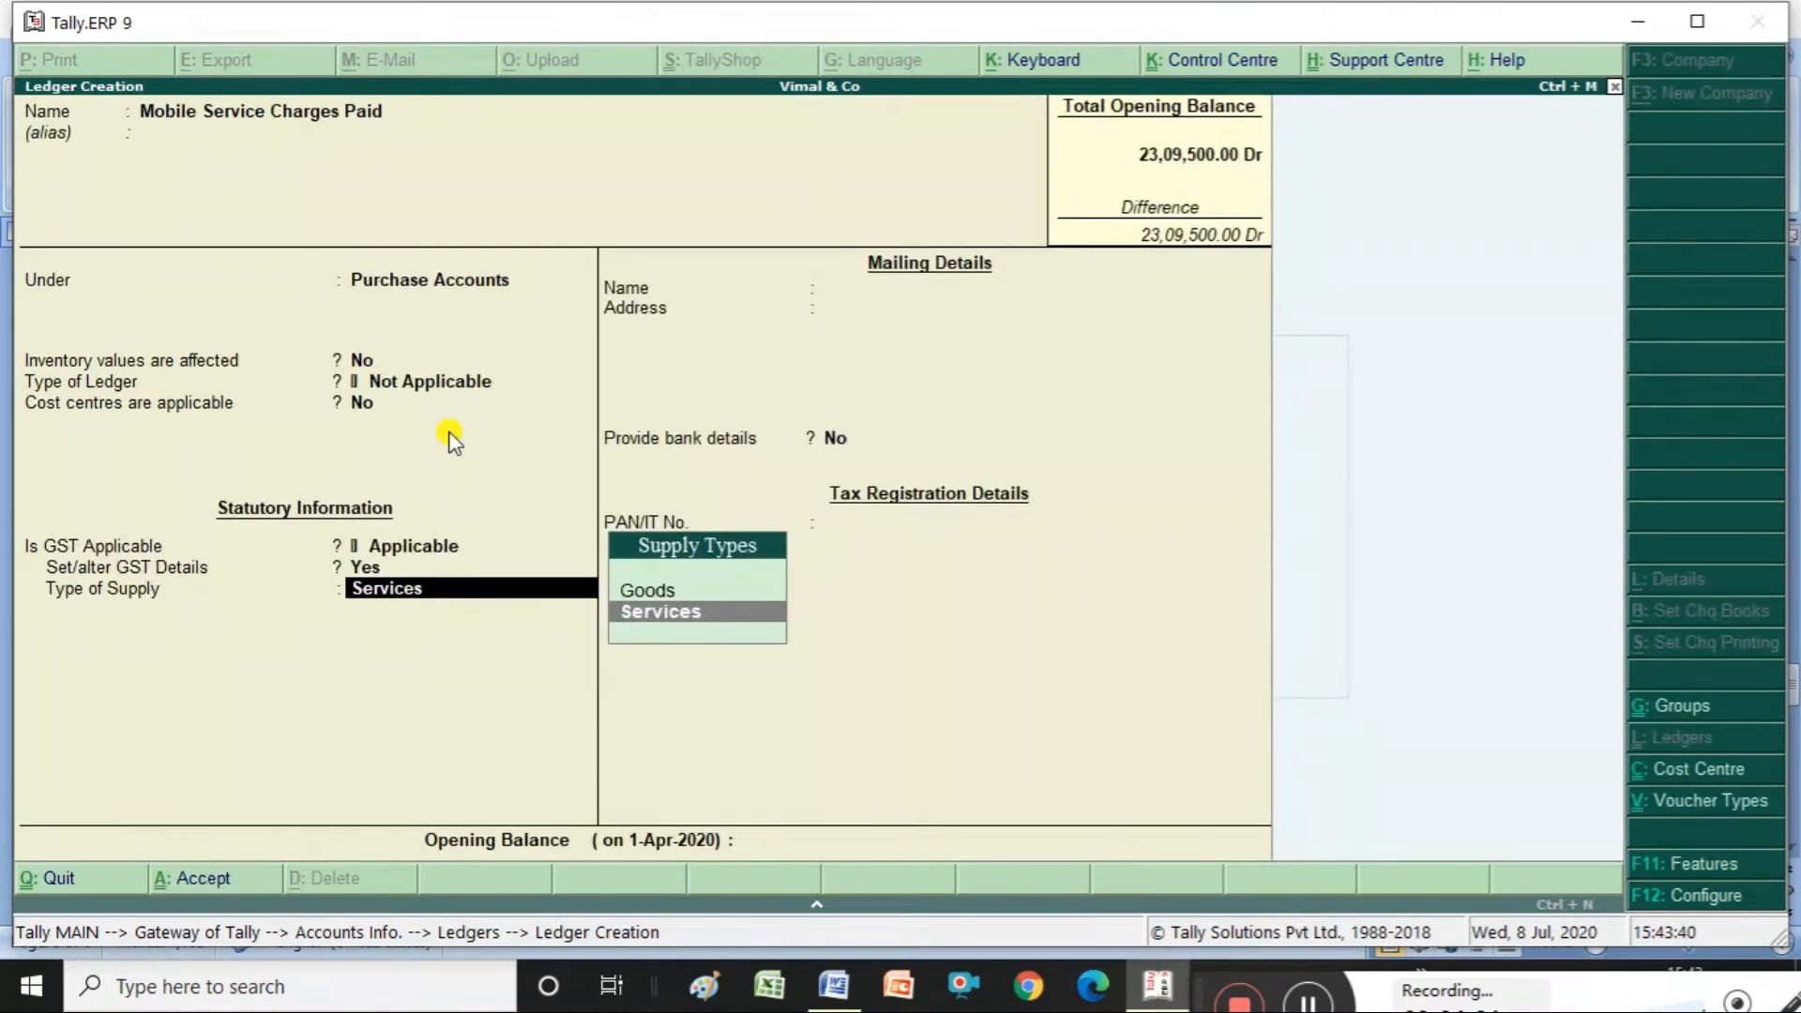
- Keep Services as the type of supply, leave the remaining fields at their defaults, and save the Mobile Service Charges Paid ledger
{"action": "key", "text": "Return"}
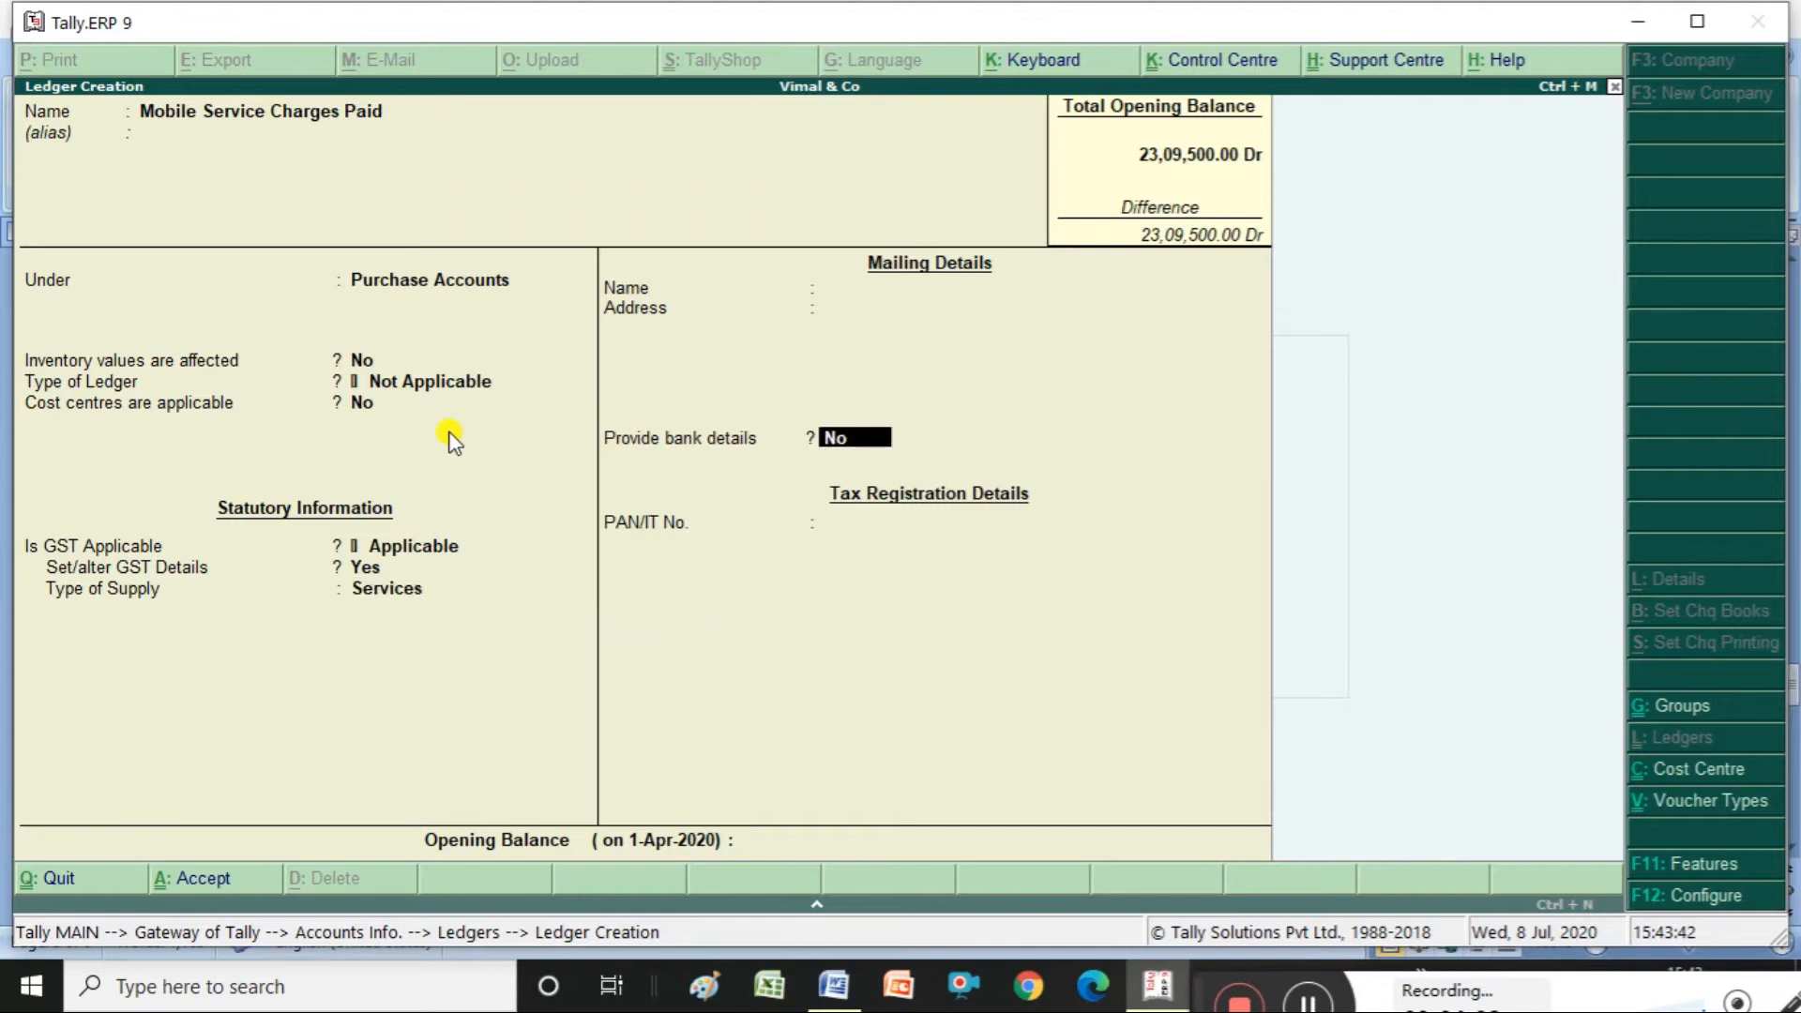
{"action": "key", "text": "Return"}
{"action": "key", "text": "Return"}
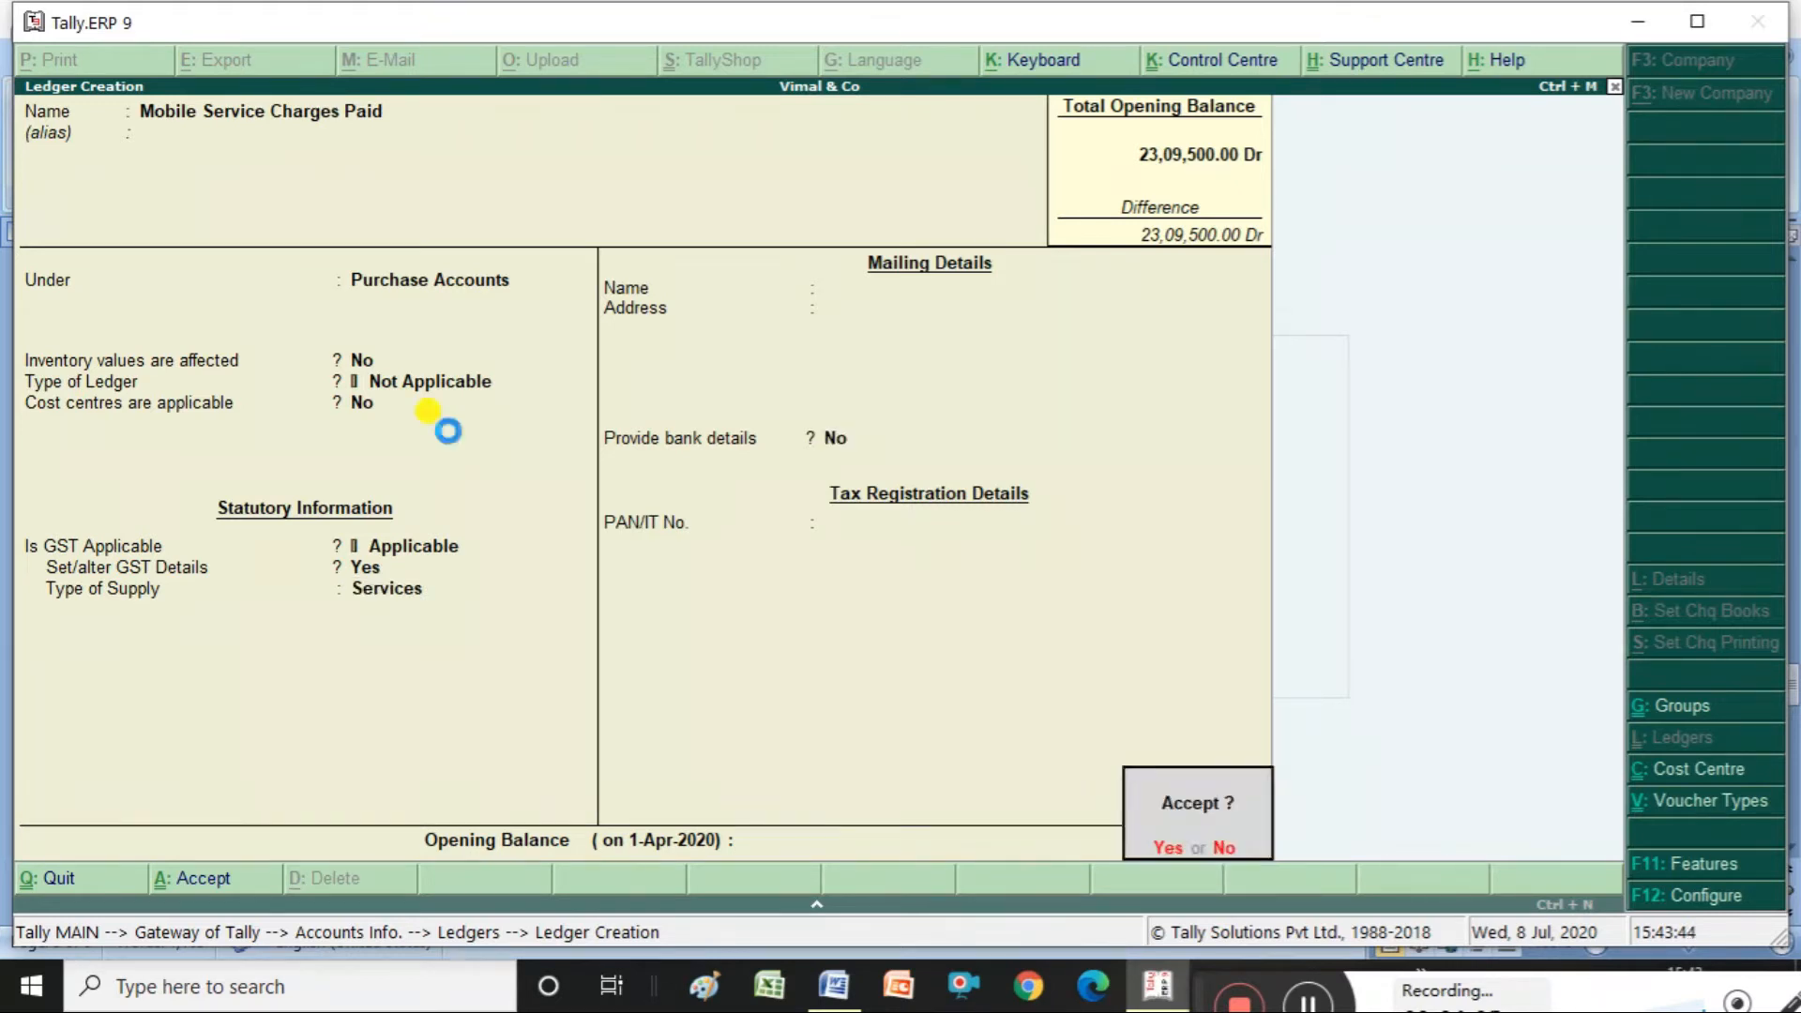
{"action": "key", "text": "Return"}
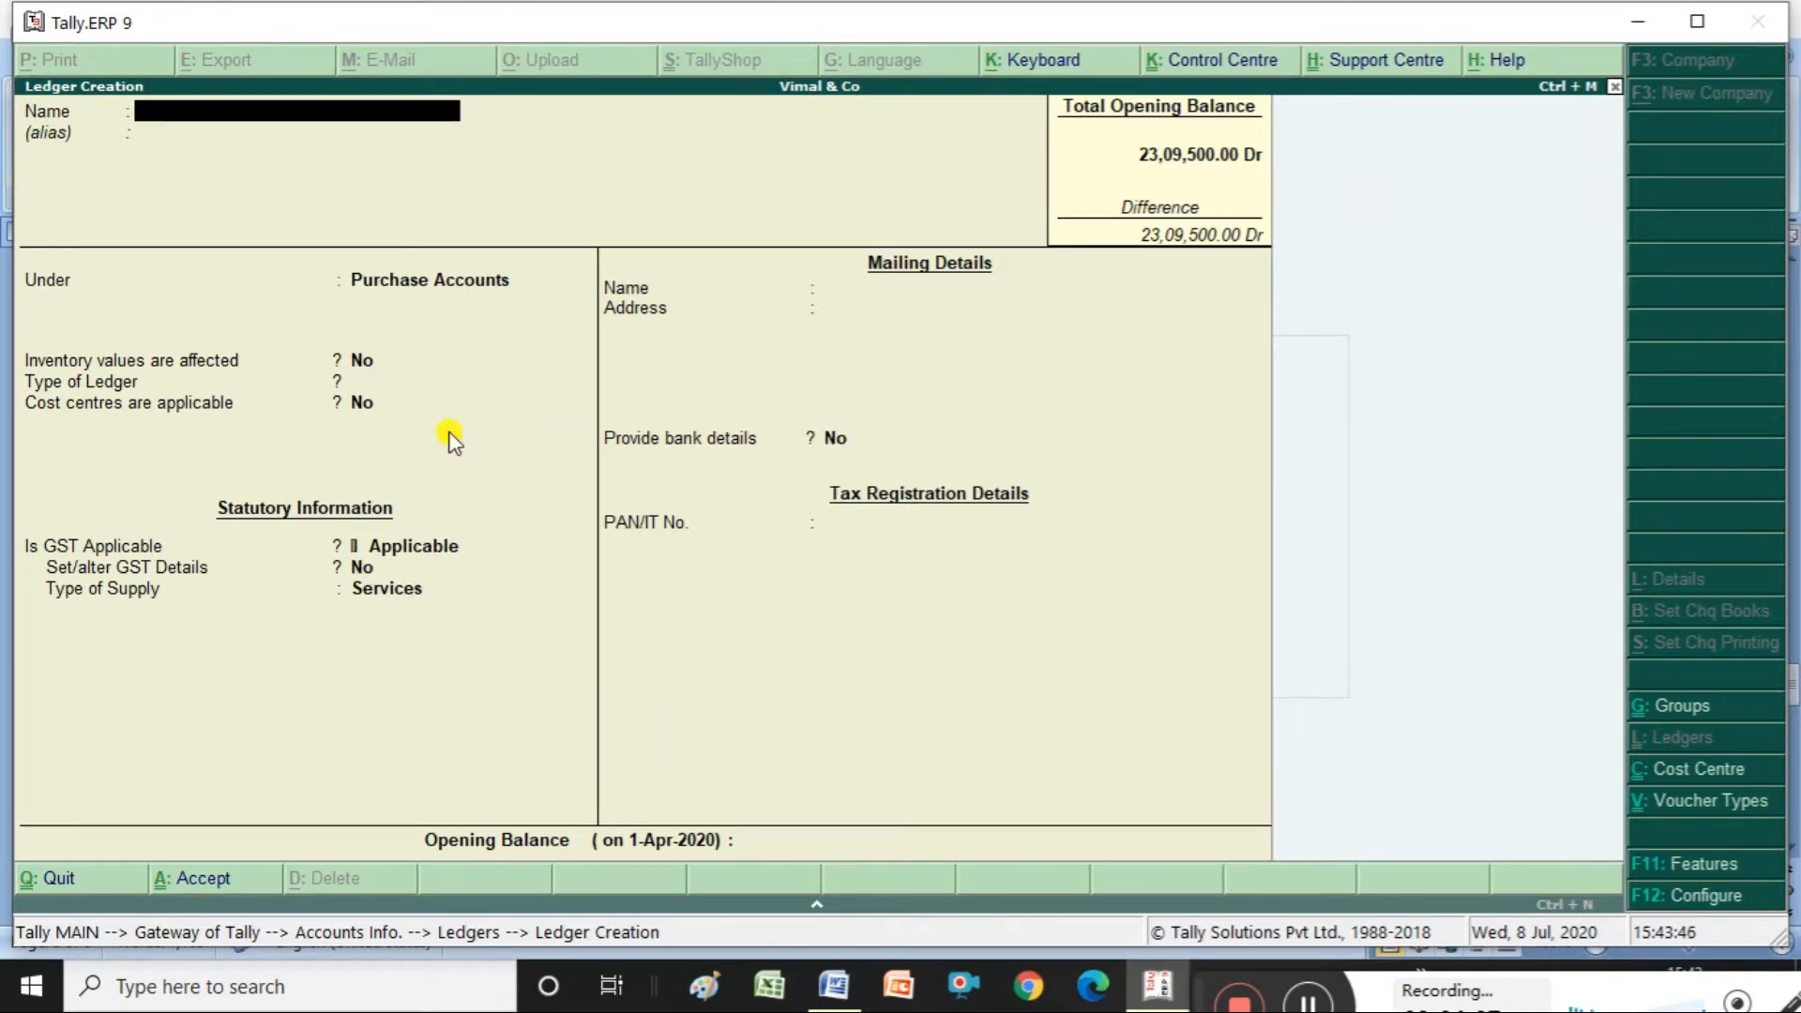
- Check the supplier's name in the Word document and enter a ledger named Poorvika Mobiles under Sundry Creditors
{"action": "key", "text": "alt+Tab"}
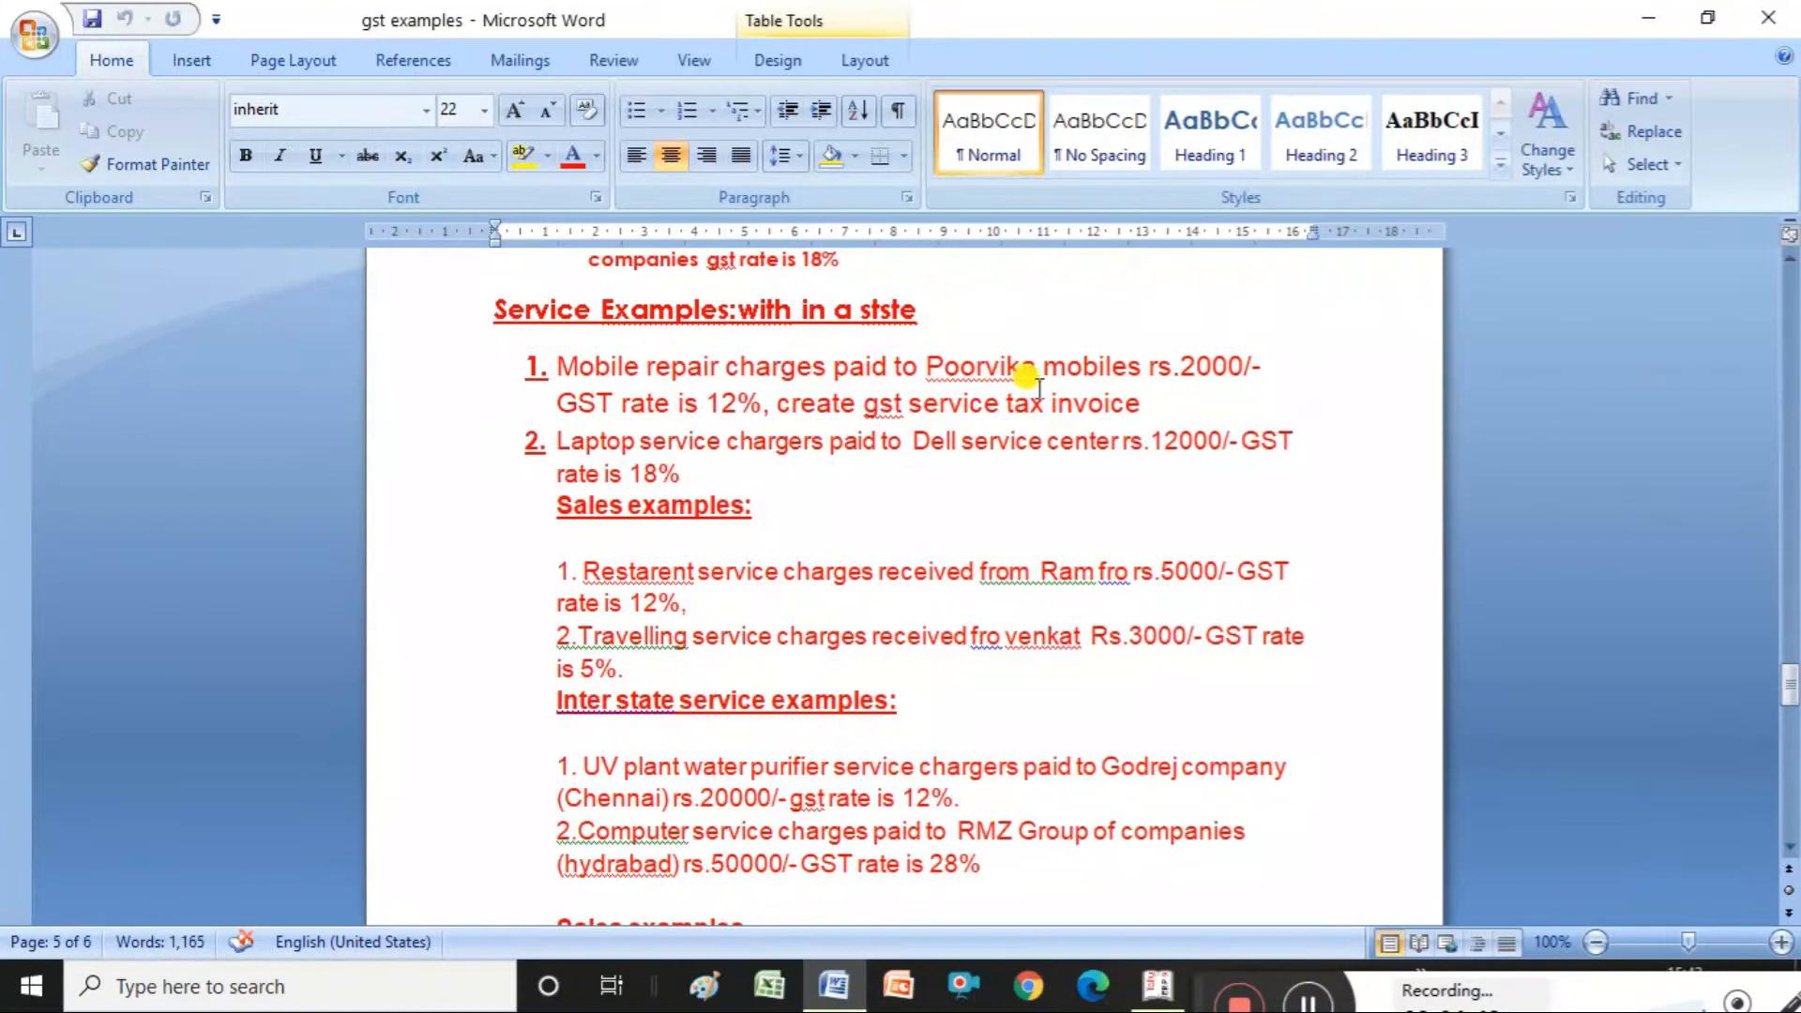
{"action": "key", "text": "alt+Tab"}
{"action": "type", "text": "Po"}
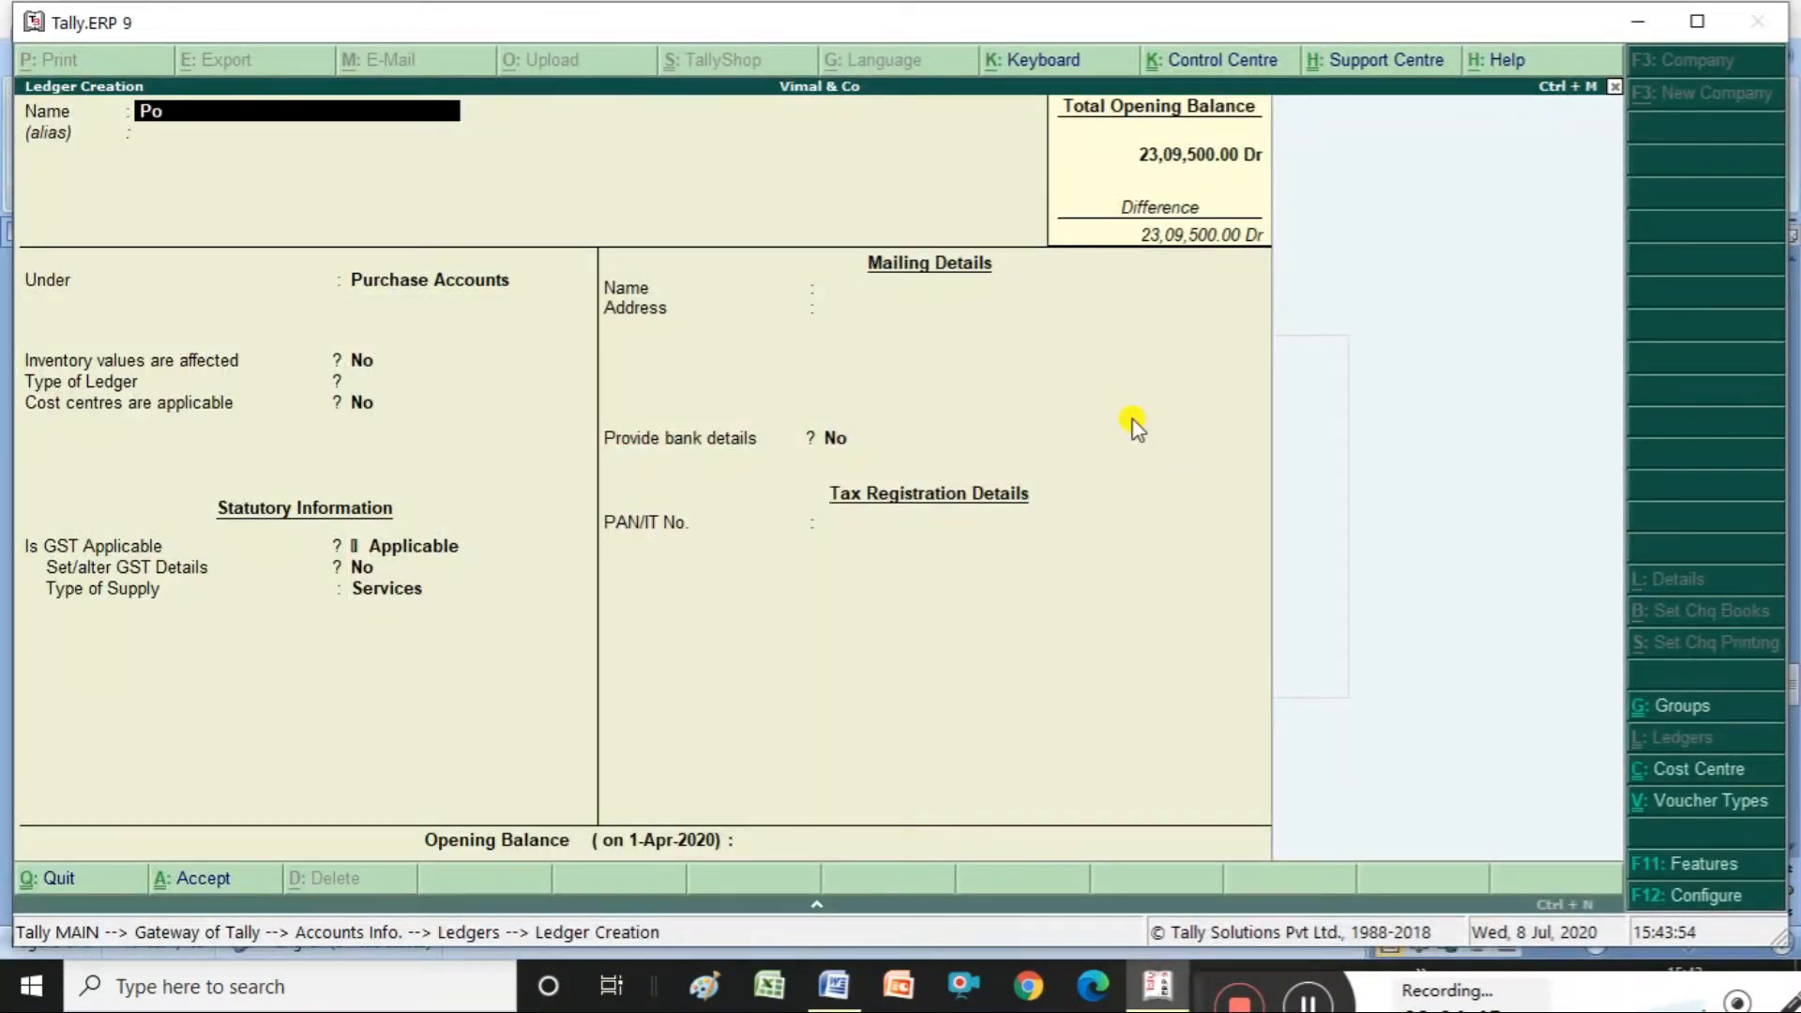
{"action": "type", "text": "orvika Mobiles"}
{"action": "key", "text": "Return"}
{"action": "type", "text": "S"}
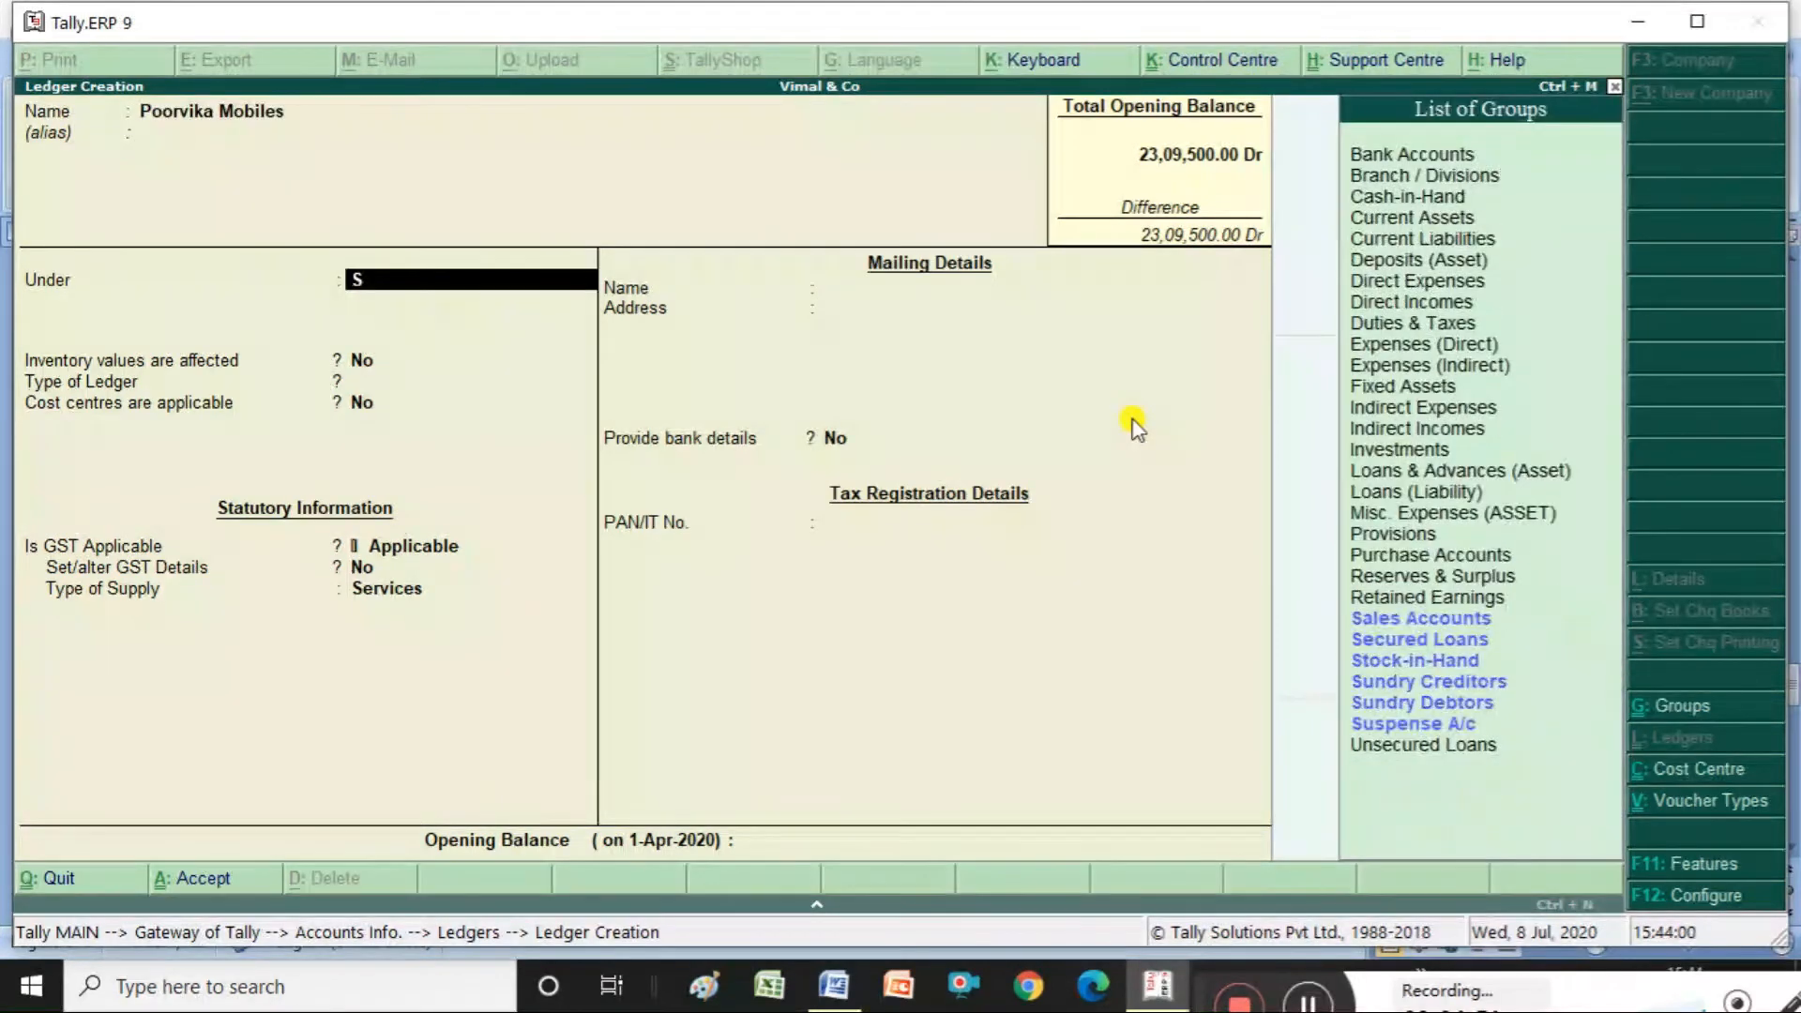
{"action": "key", "text": "Down"}
{"action": "key", "text": "Down"}
{"action": "key", "text": "Down"}
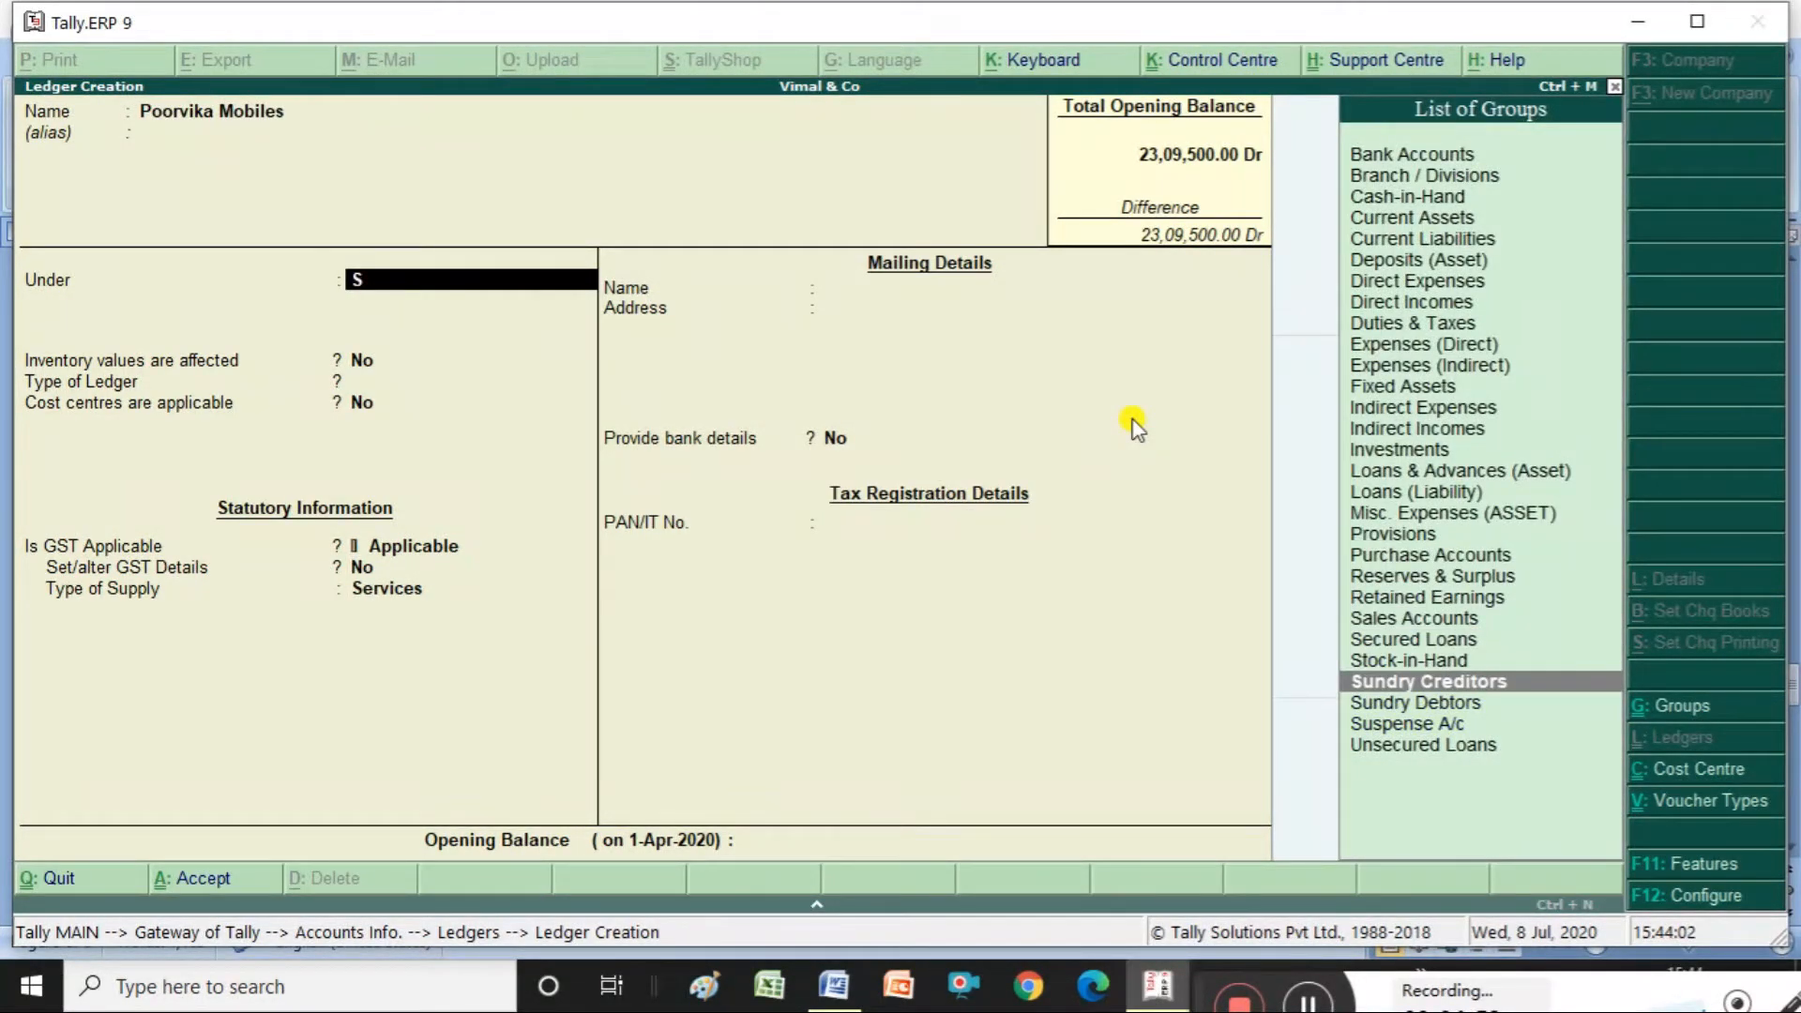
{"action": "key", "text": "Return"}
- Accept the default balance and mailing details for Poorvika Mobiles, keep the Regular registration type, and leave GSTIN/UIN blank
{"action": "key", "text": "Return"}
{"action": "key", "text": "Return"}
{"action": "key", "text": "Return"}
{"action": "key", "text": "Return"}
{"action": "key", "text": "Return"}
{"action": "key", "text": "Return"}
{"action": "key", "text": "Return"}
{"action": "key", "text": "Return"}
{"action": "key", "text": "Return"}
{"action": "key", "text": "Return"}
{"action": "key", "text": "Return"}
{"action": "key", "text": "Return"}
{"action": "key", "text": "Return"}
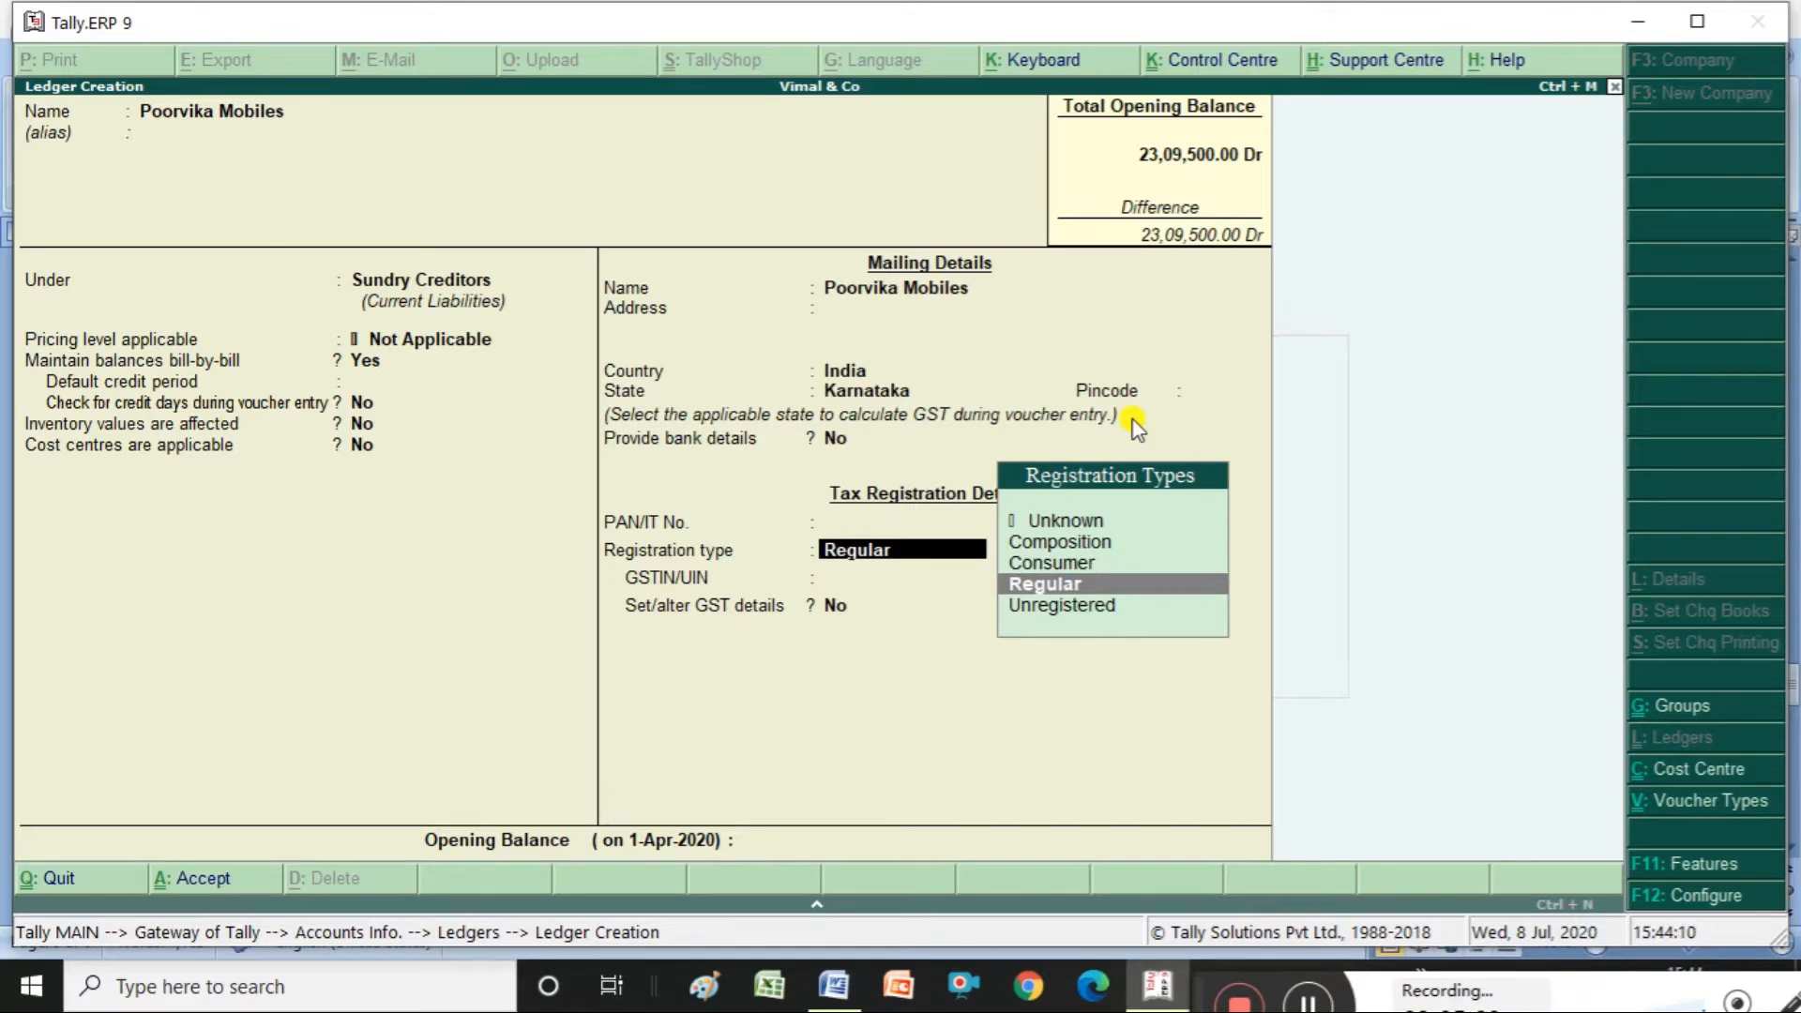
{"action": "key", "text": "Return"}
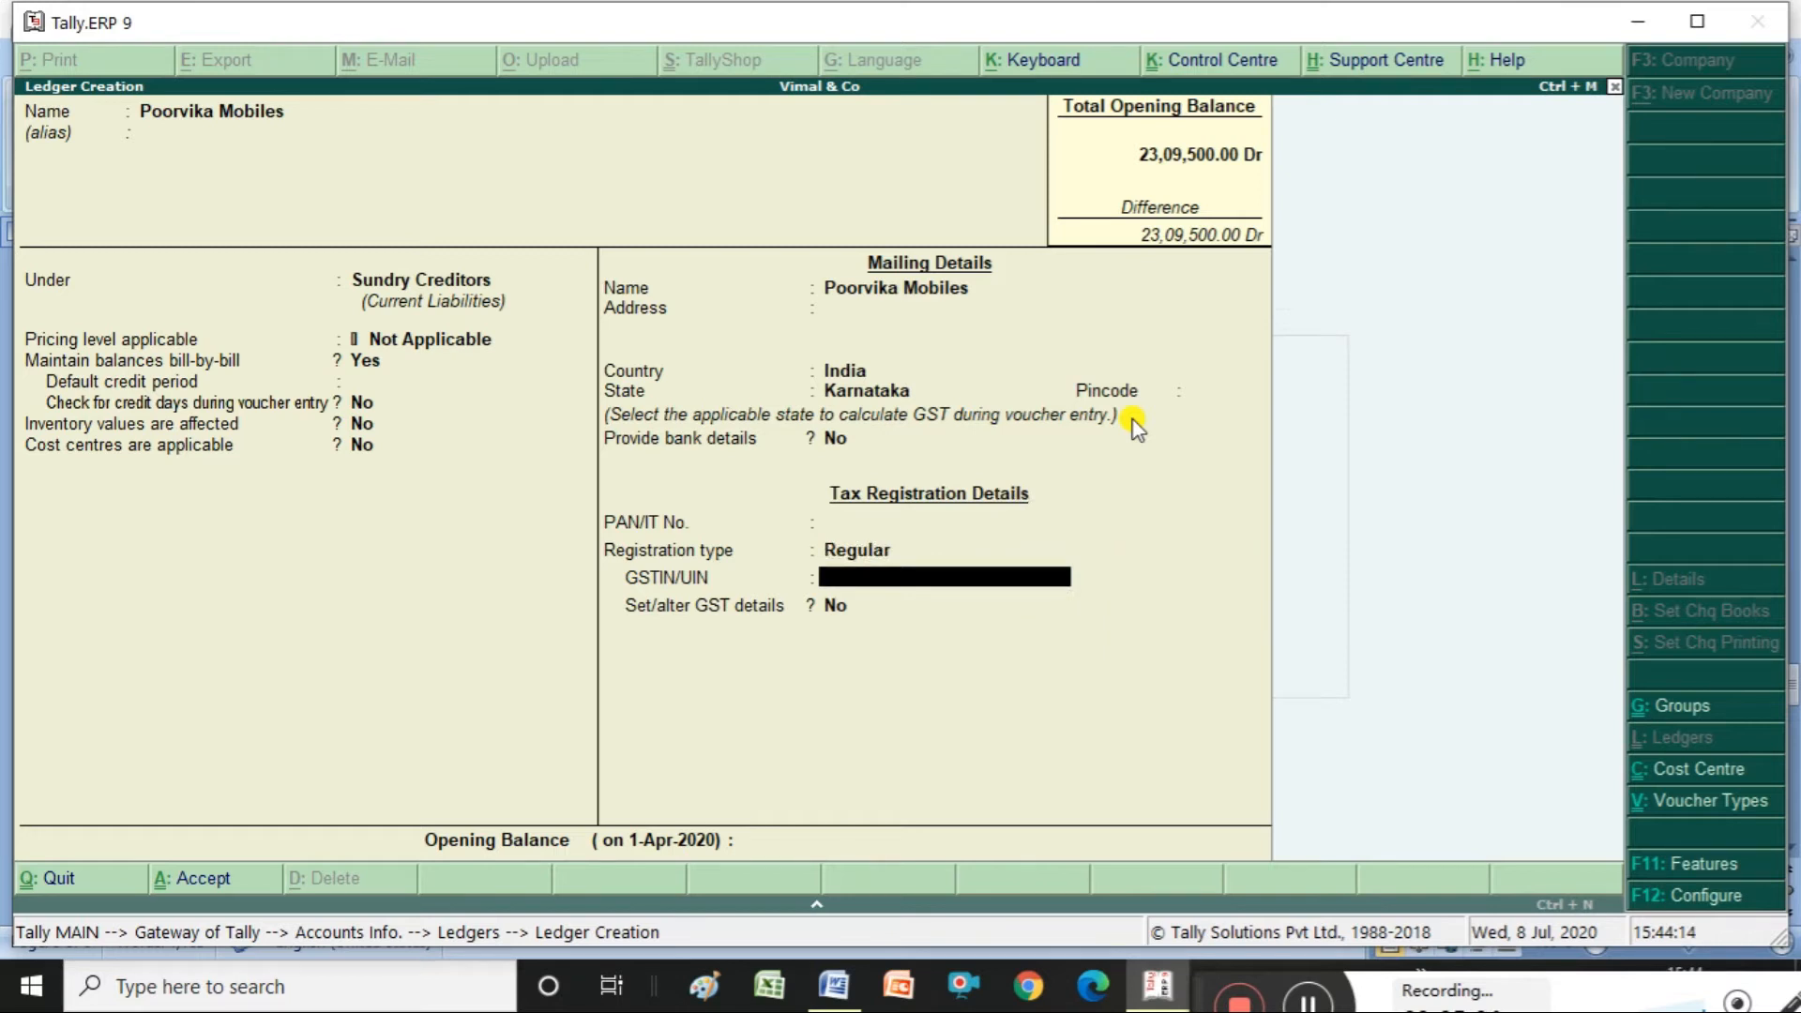
{"action": "key", "text": "Return"}
{"action": "key", "text": "Return"}
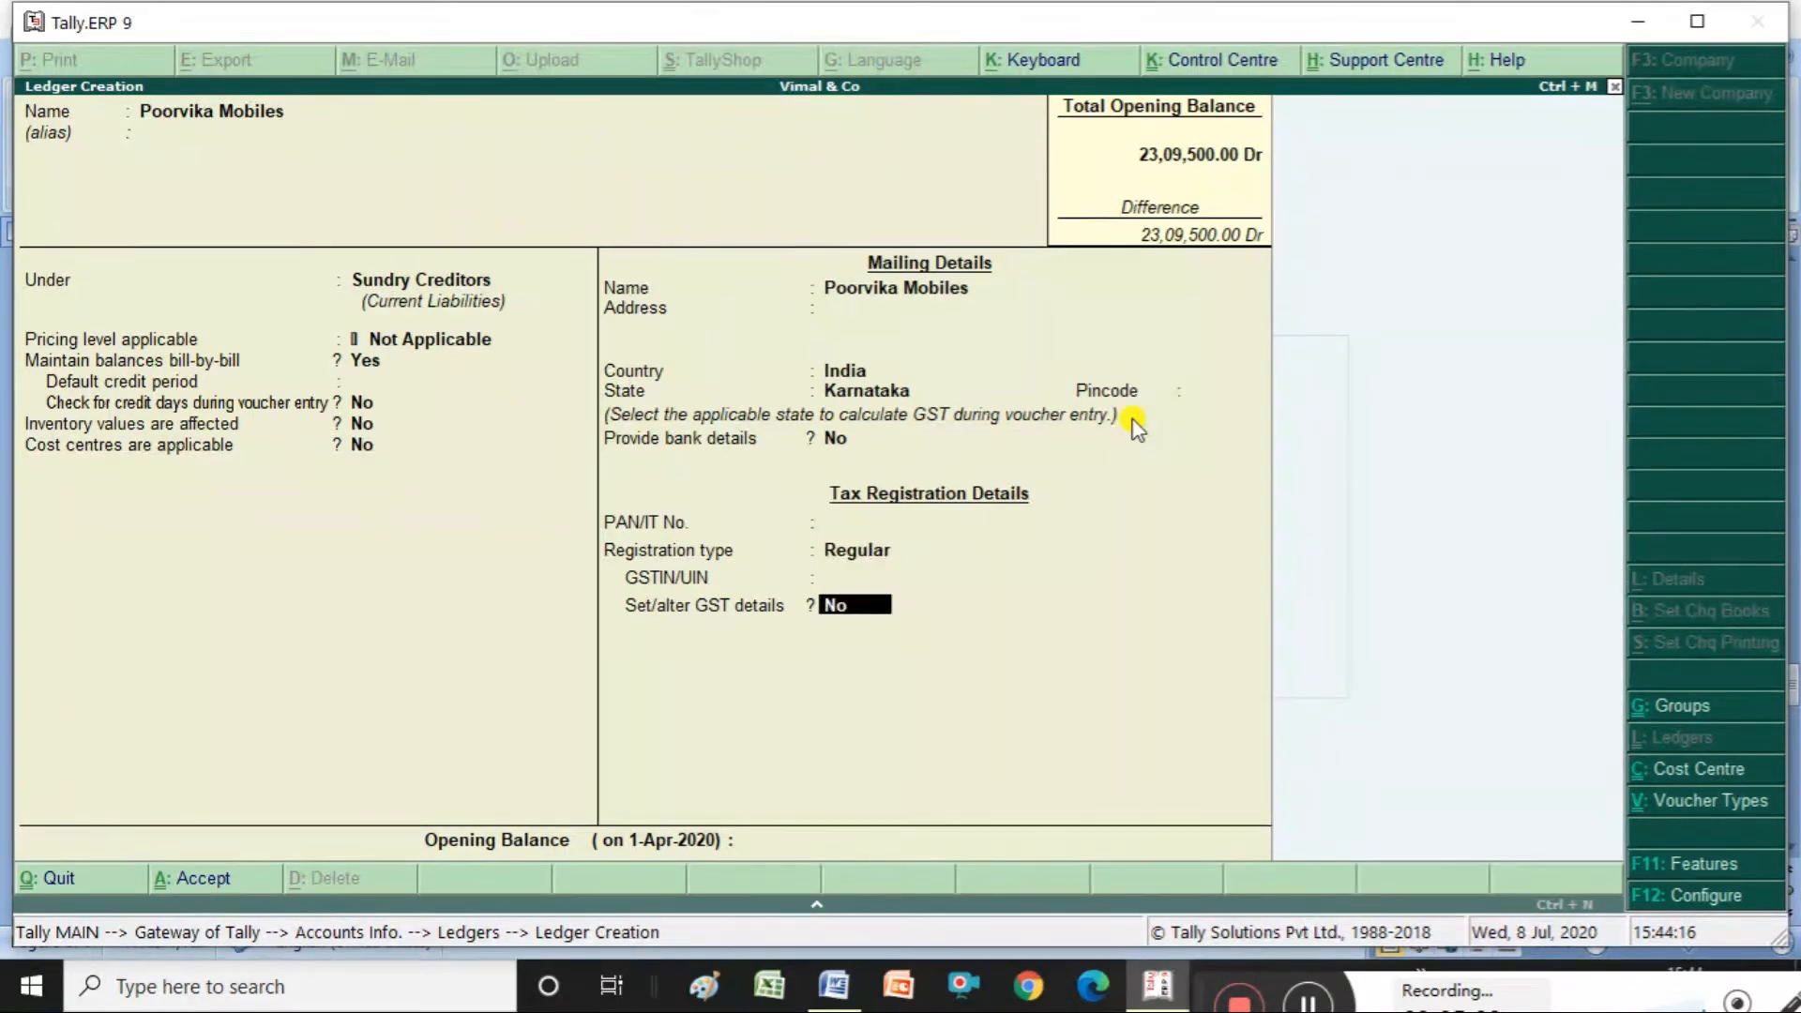
- Turn on Set/alter GST details for Poorvika Mobiles, accept the default GST details, and save the ledger
{"action": "type", "text": "yes"}
{"action": "key", "text": "Return"}
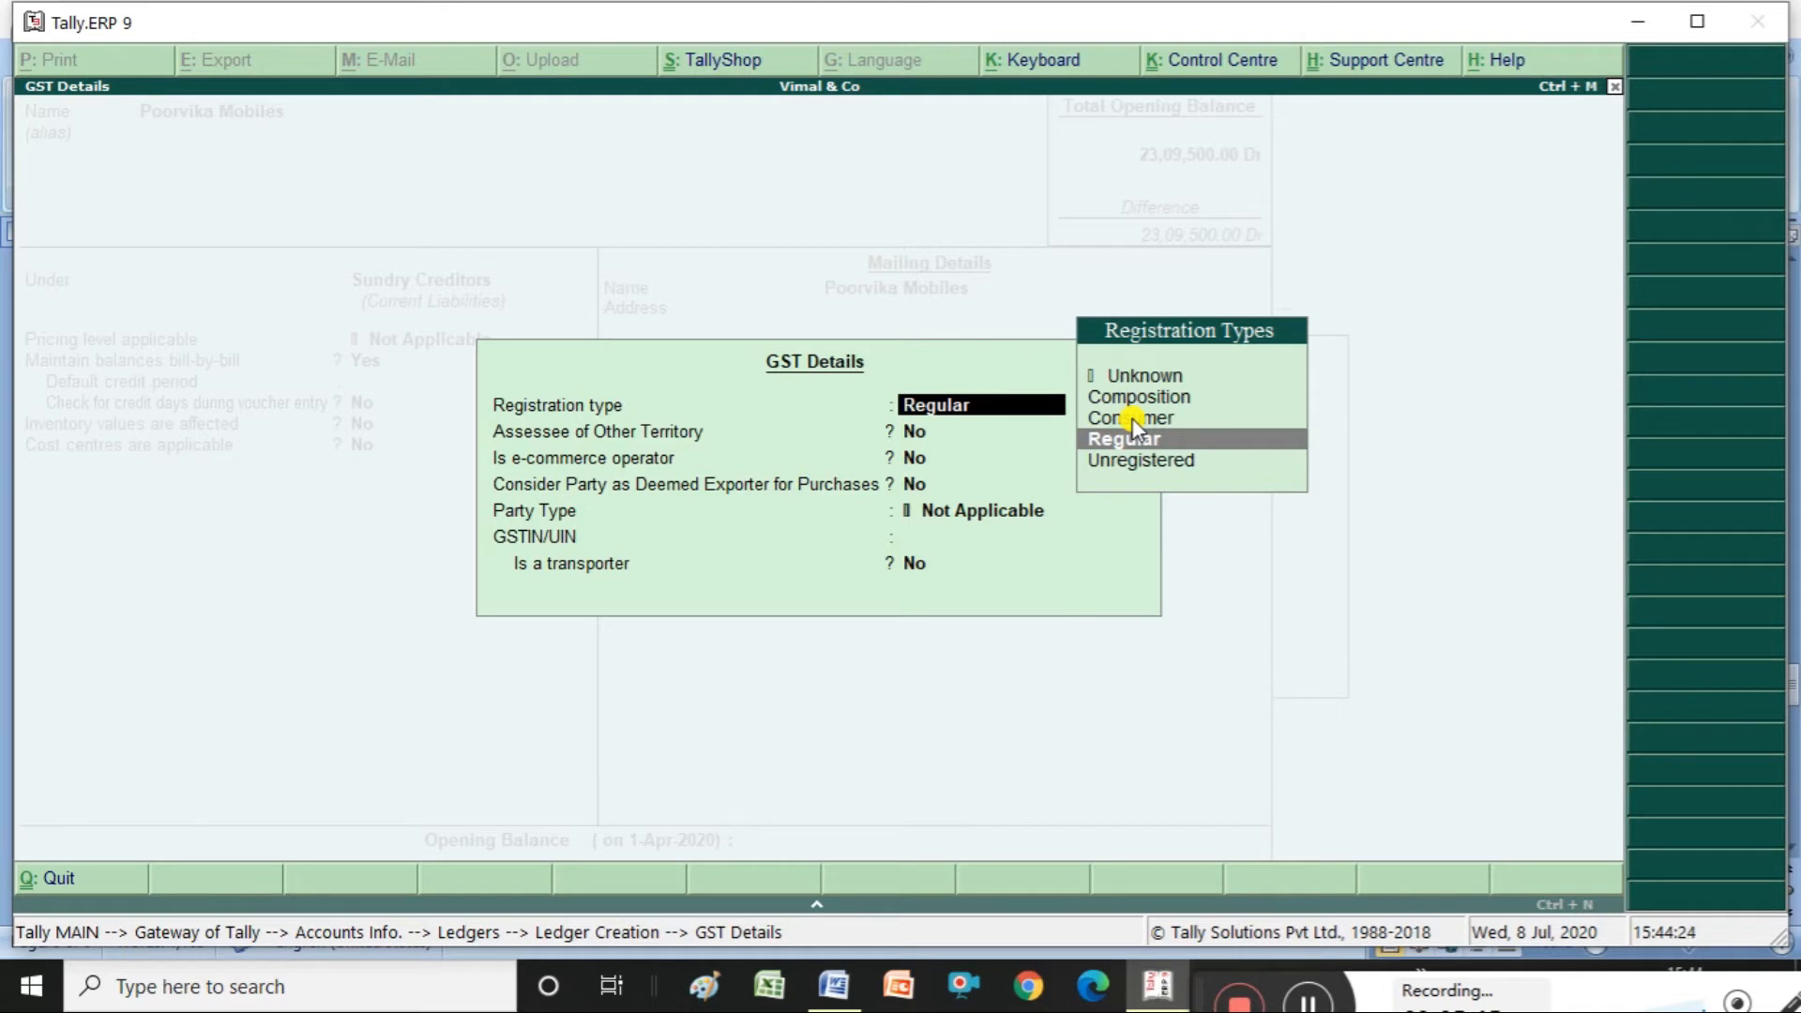
{"action": "key", "text": "Return"}
{"action": "key", "text": "Return"}
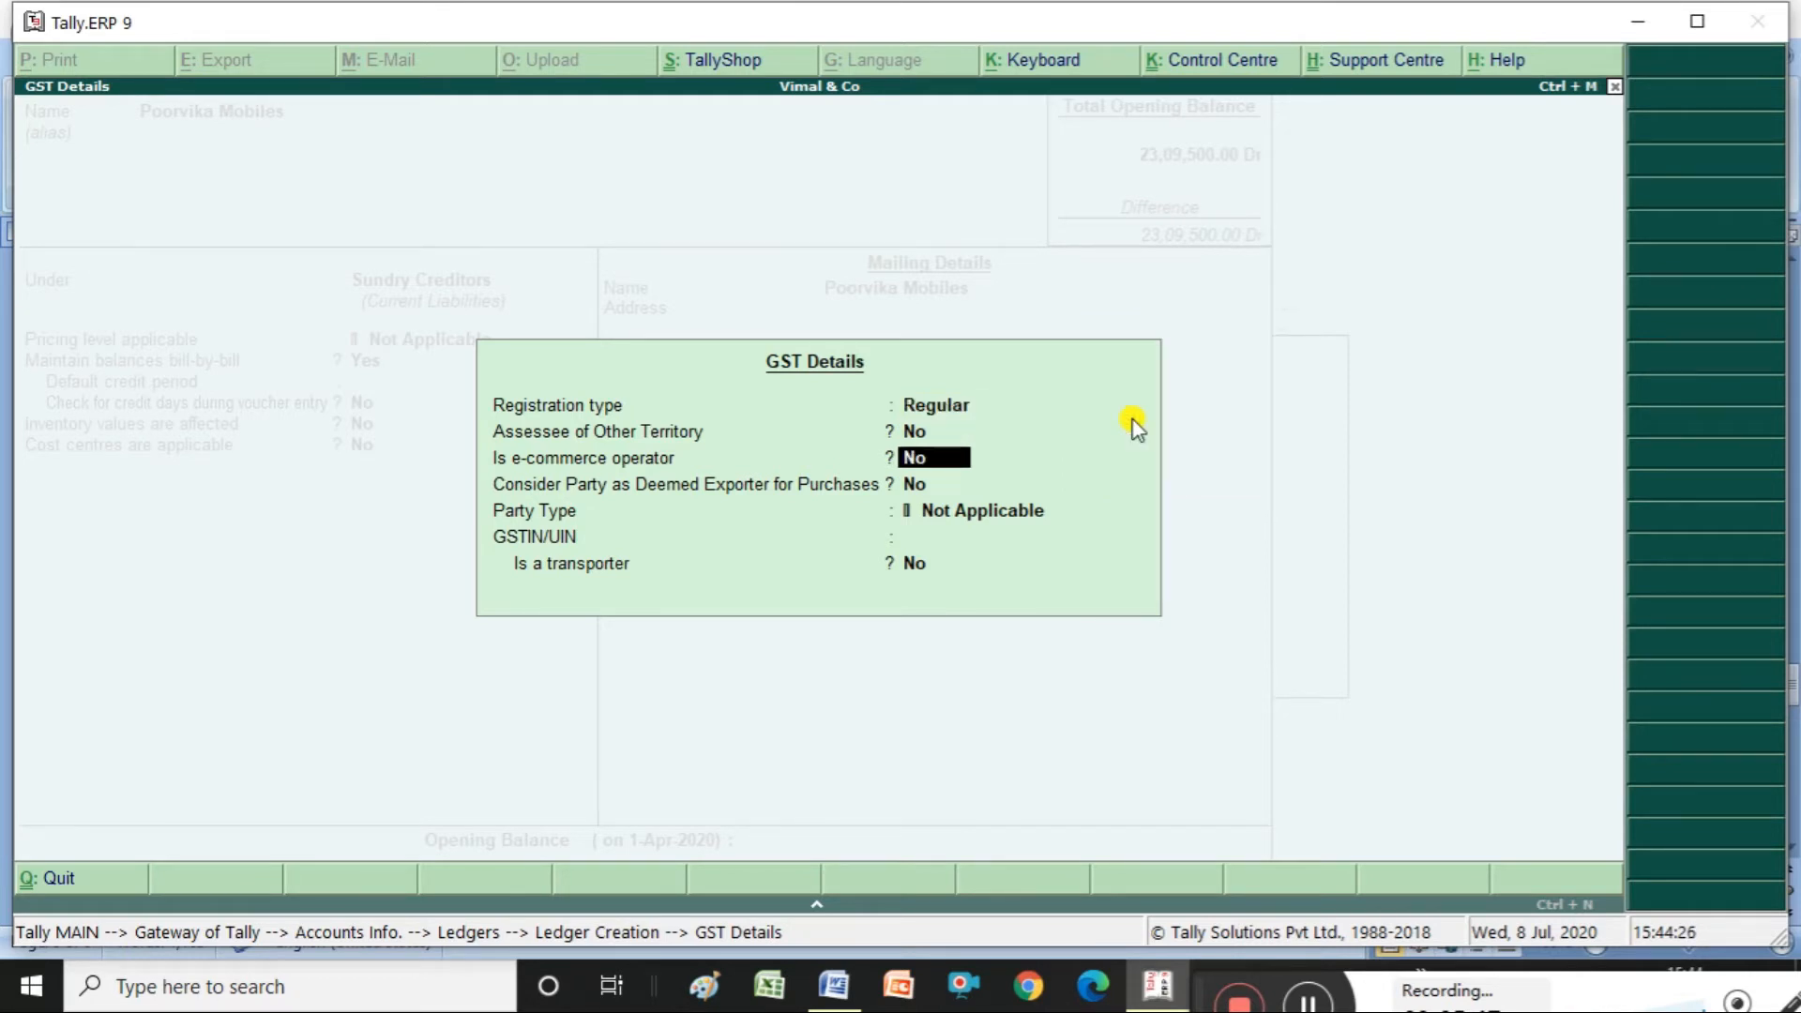
{"action": "key", "text": "Return"}
{"action": "key", "text": "Return"}
{"action": "key", "text": "Return"}
{"action": "key", "text": "Return"}
{"action": "key", "text": "Return"}
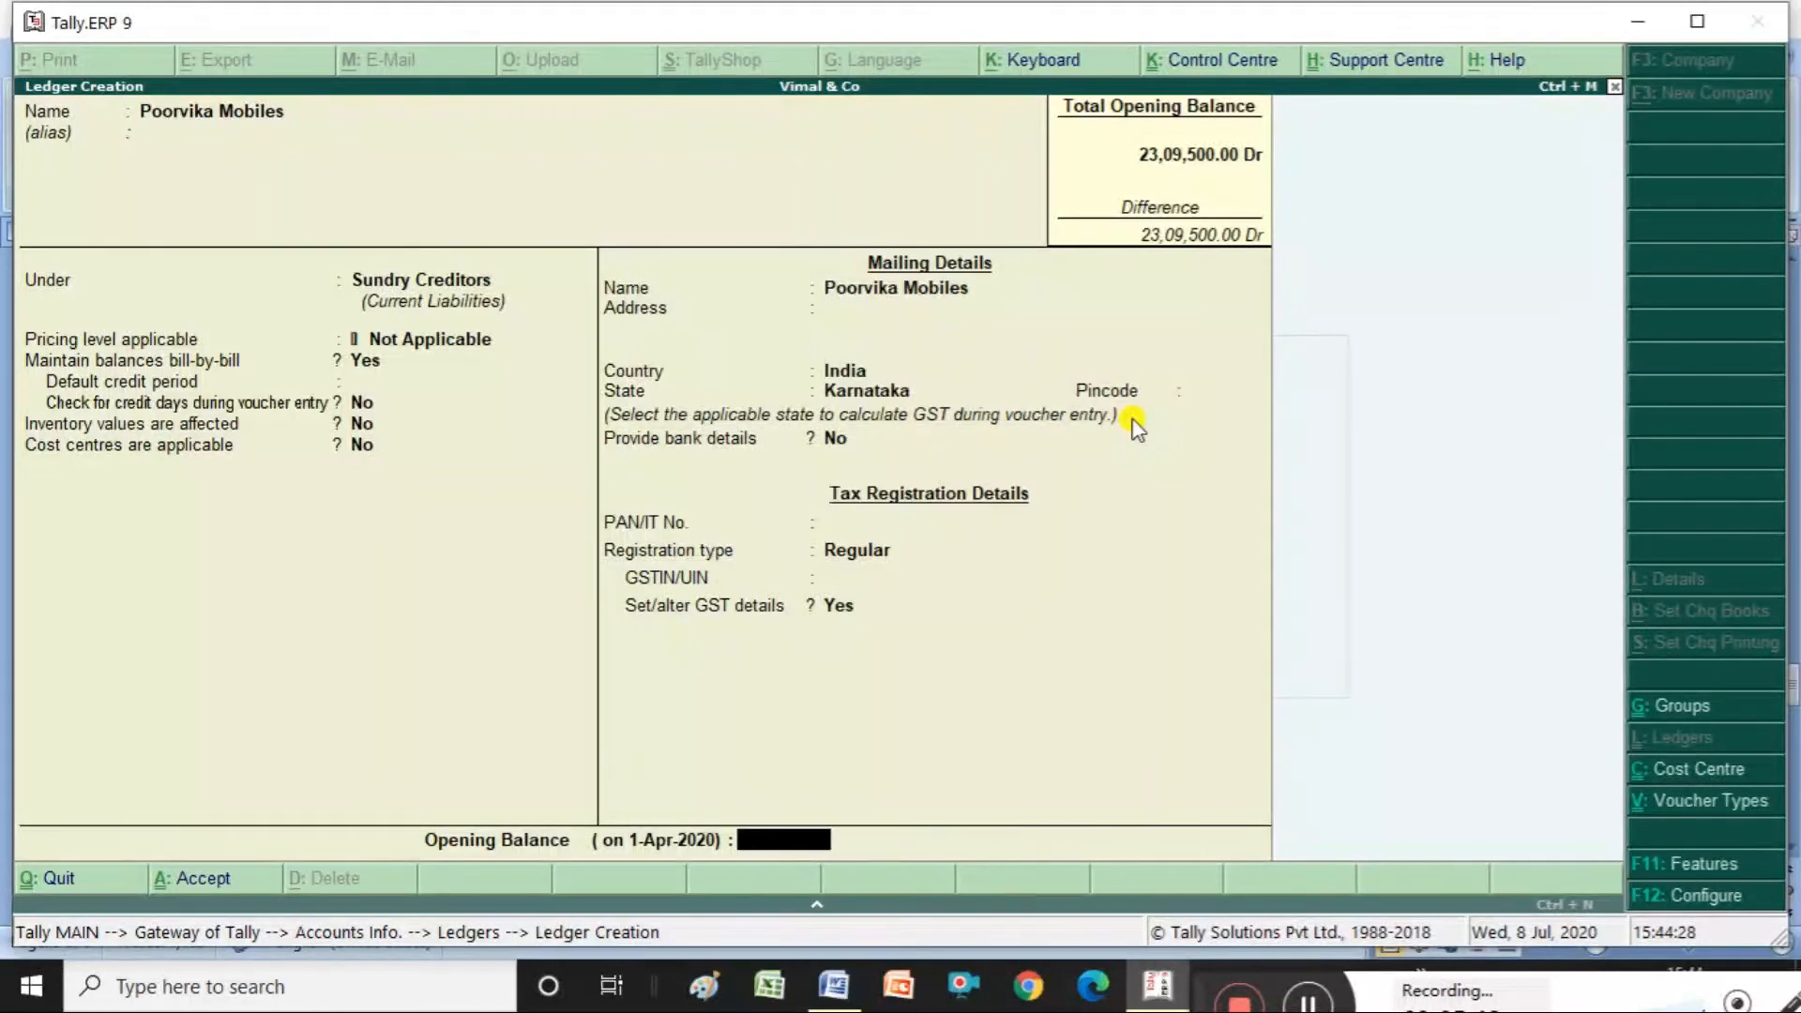
{"action": "key", "text": "Return"}
{"action": "key", "text": "Return"}
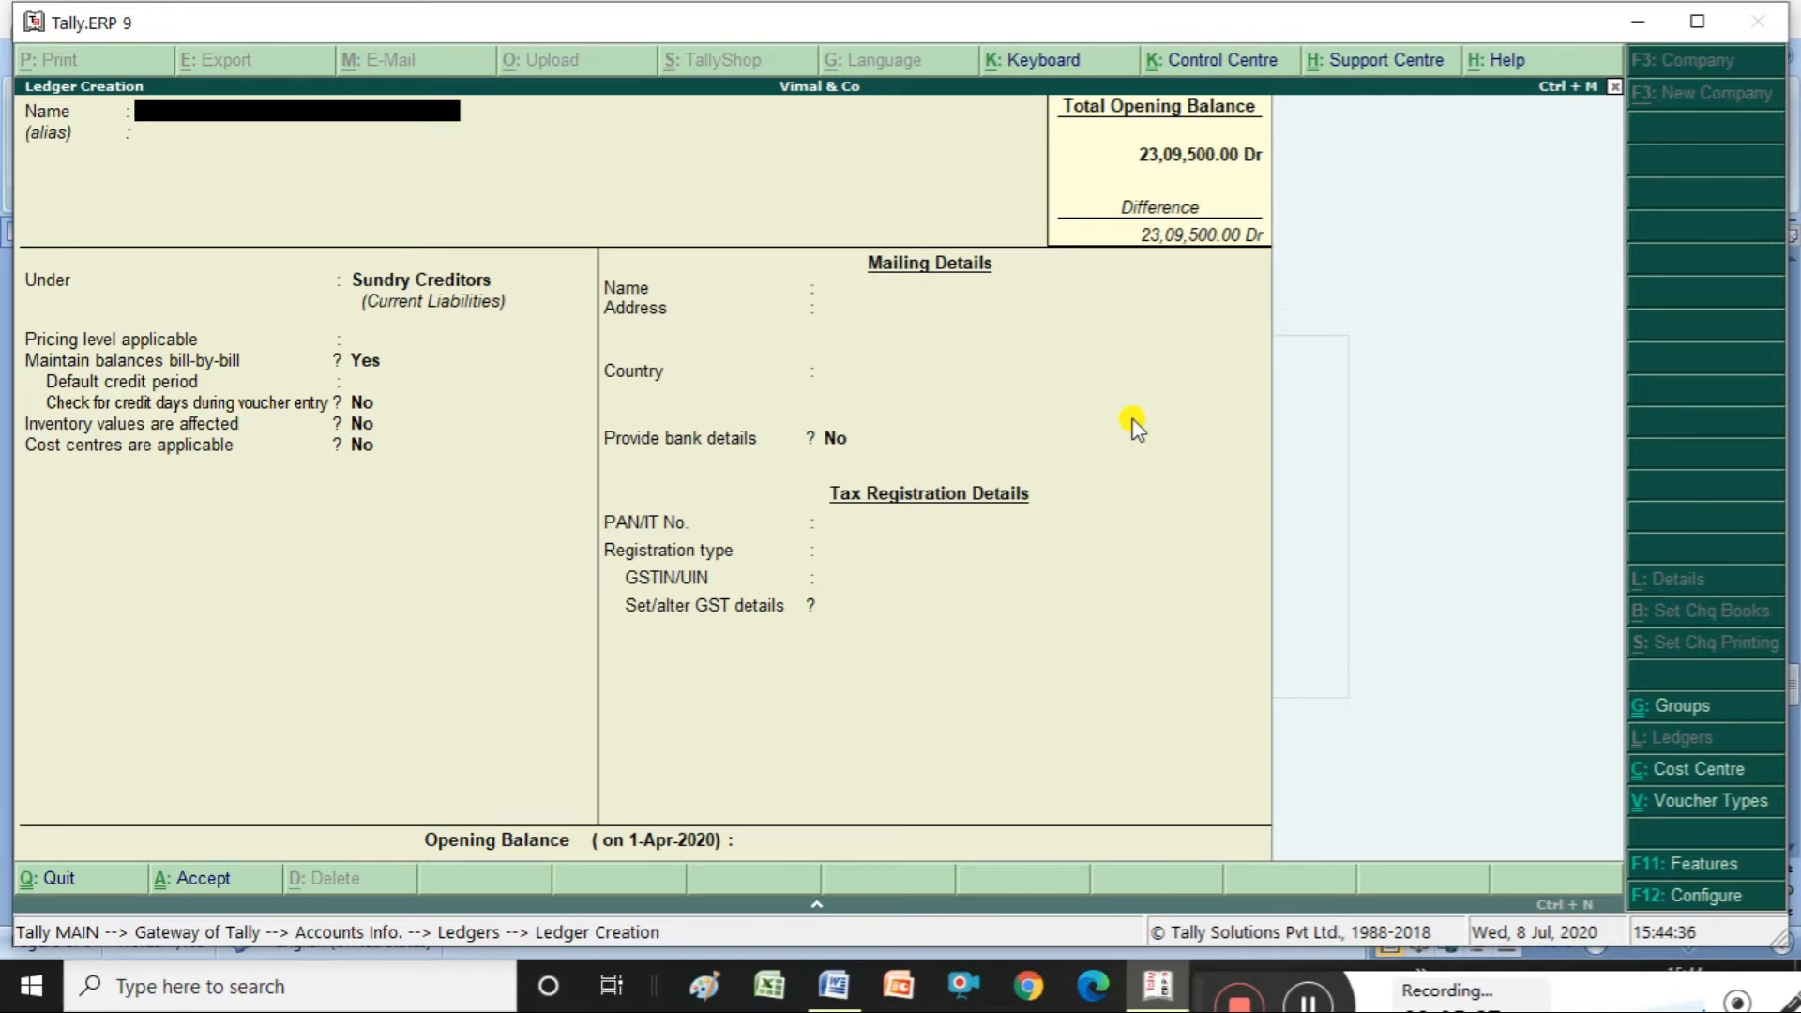
- Enter a ledger named Cgst under Duties & Taxes and set its type of duty/tax to GST
{"action": "type", "text": "Cgst"}
{"action": "key", "text": "Return"}
{"action": "key", "text": "Return"}
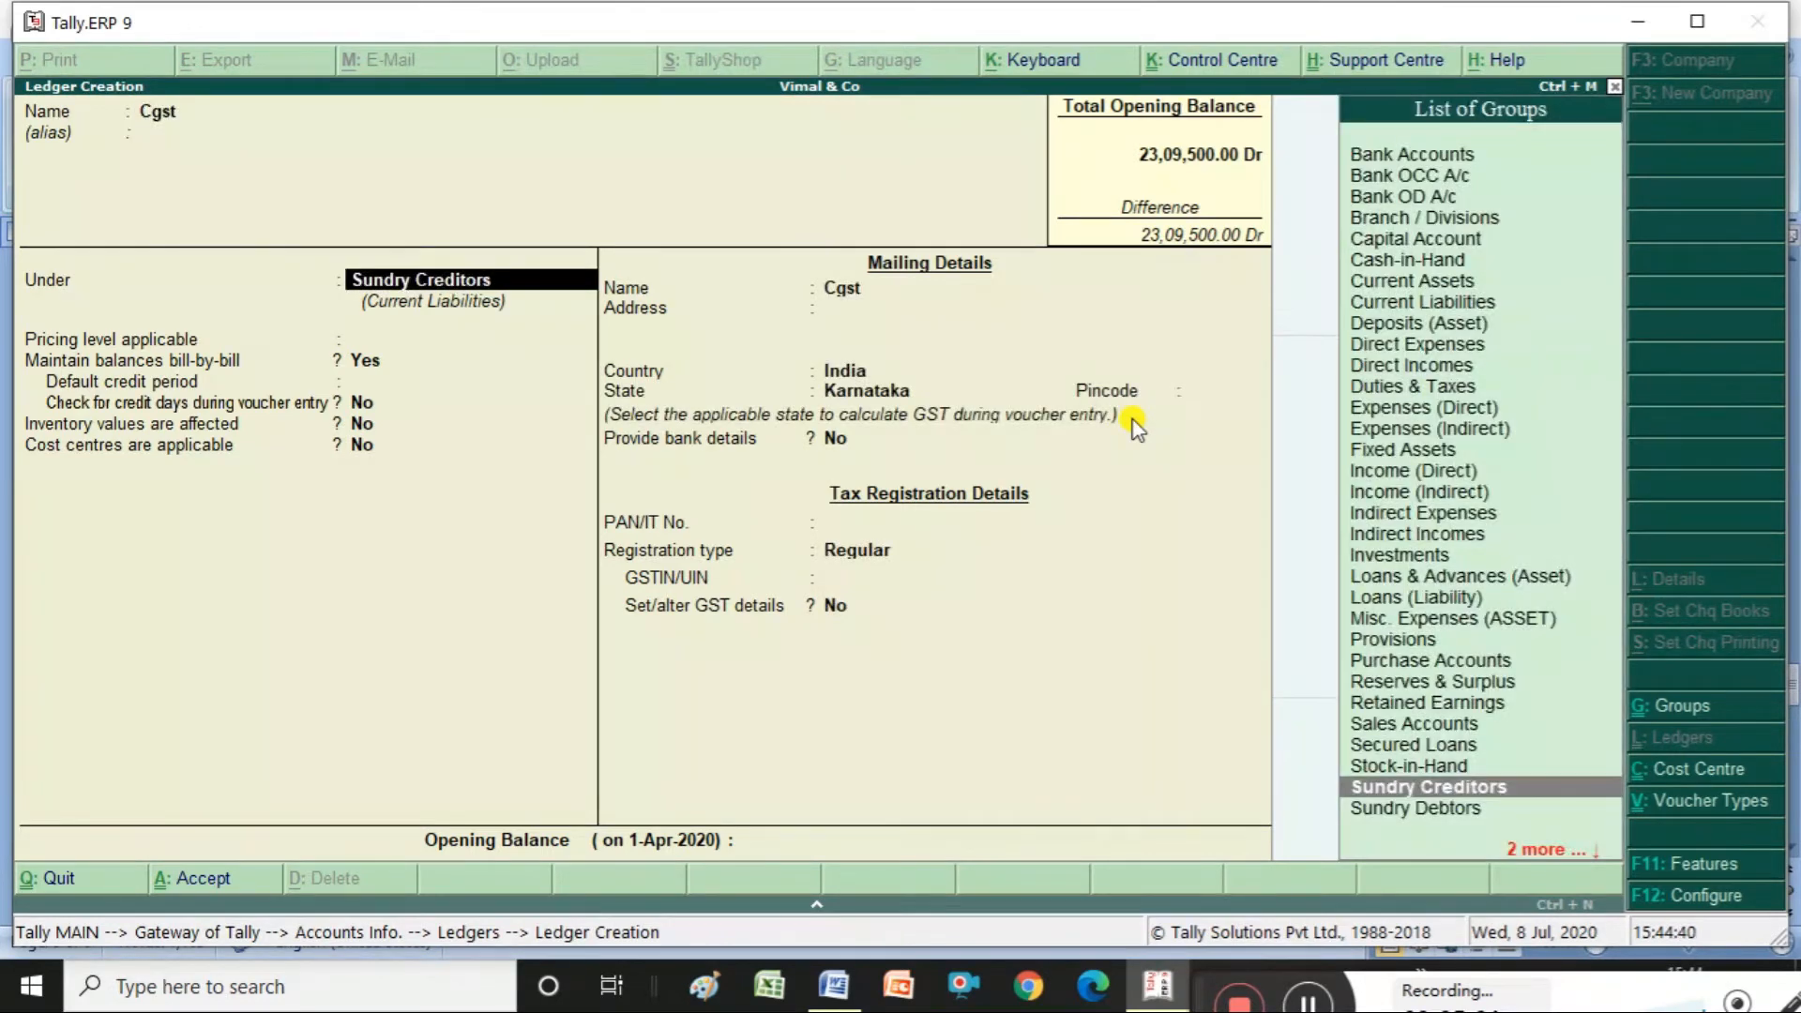
{"action": "type", "text": "D"}
{"action": "key", "text": "Down"}
{"action": "key", "text": "Down"}
{"action": "key", "text": "Down"}
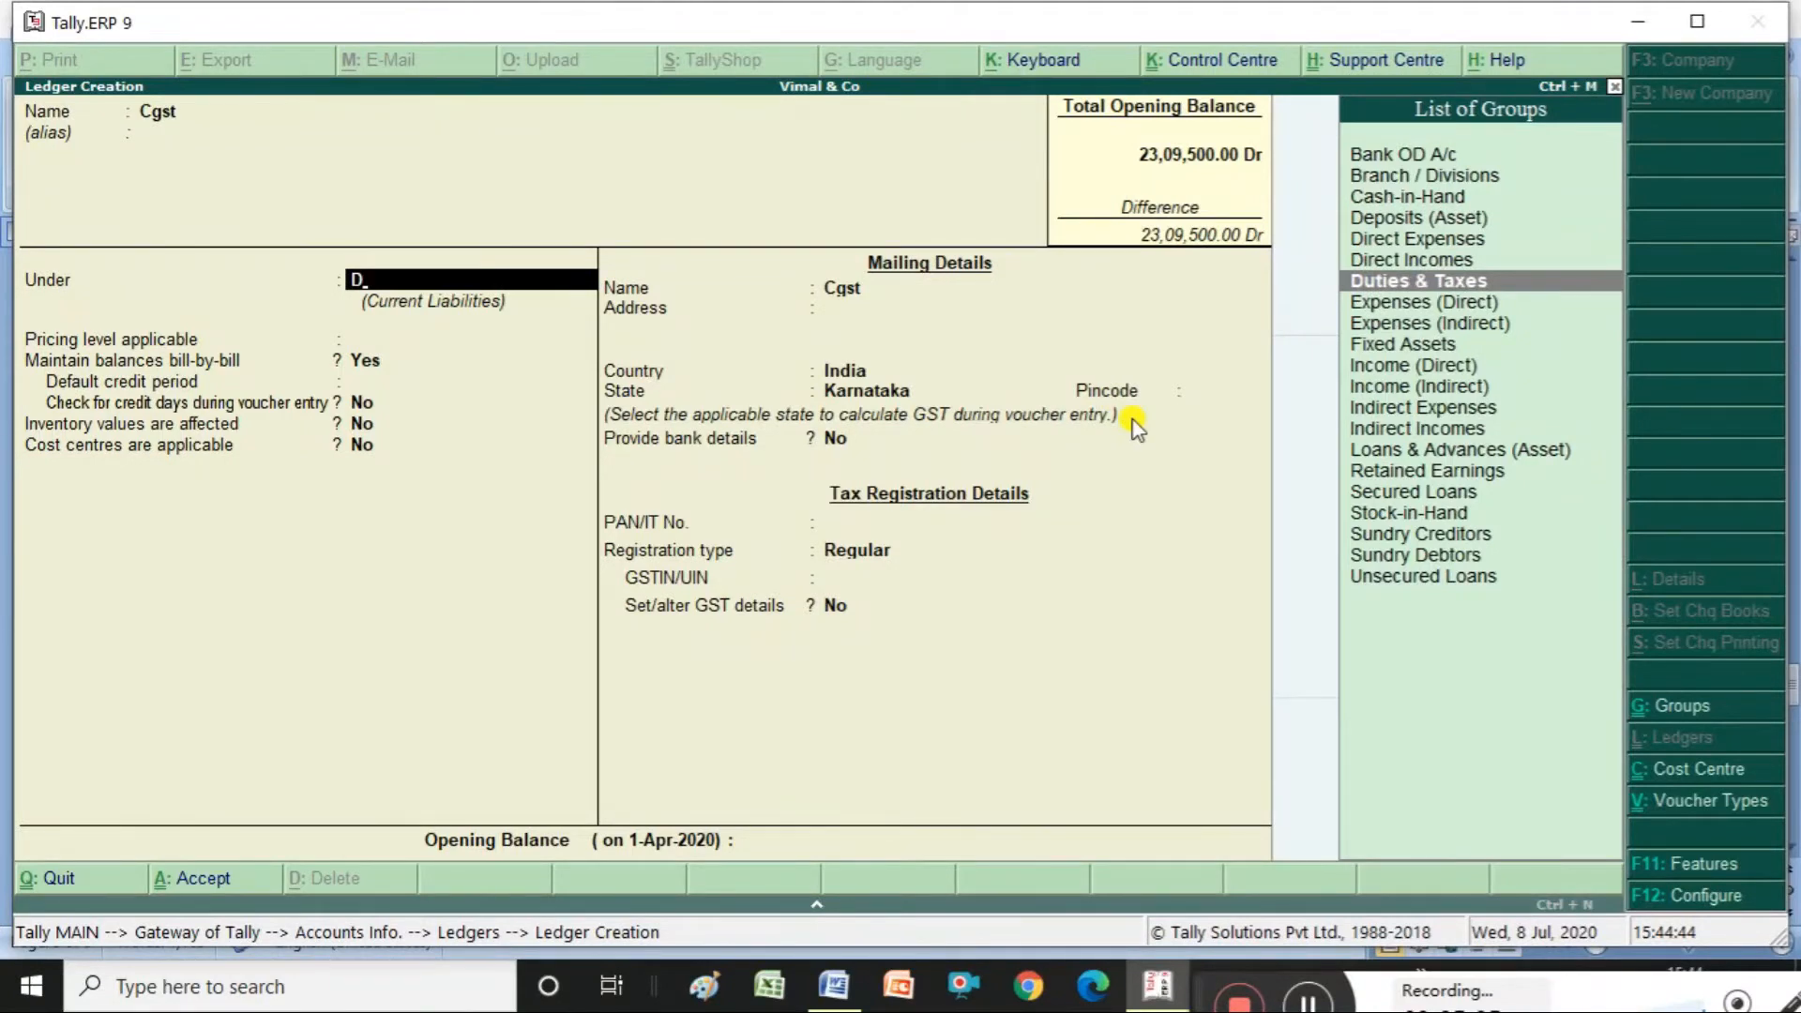
{"action": "key", "text": "Return"}
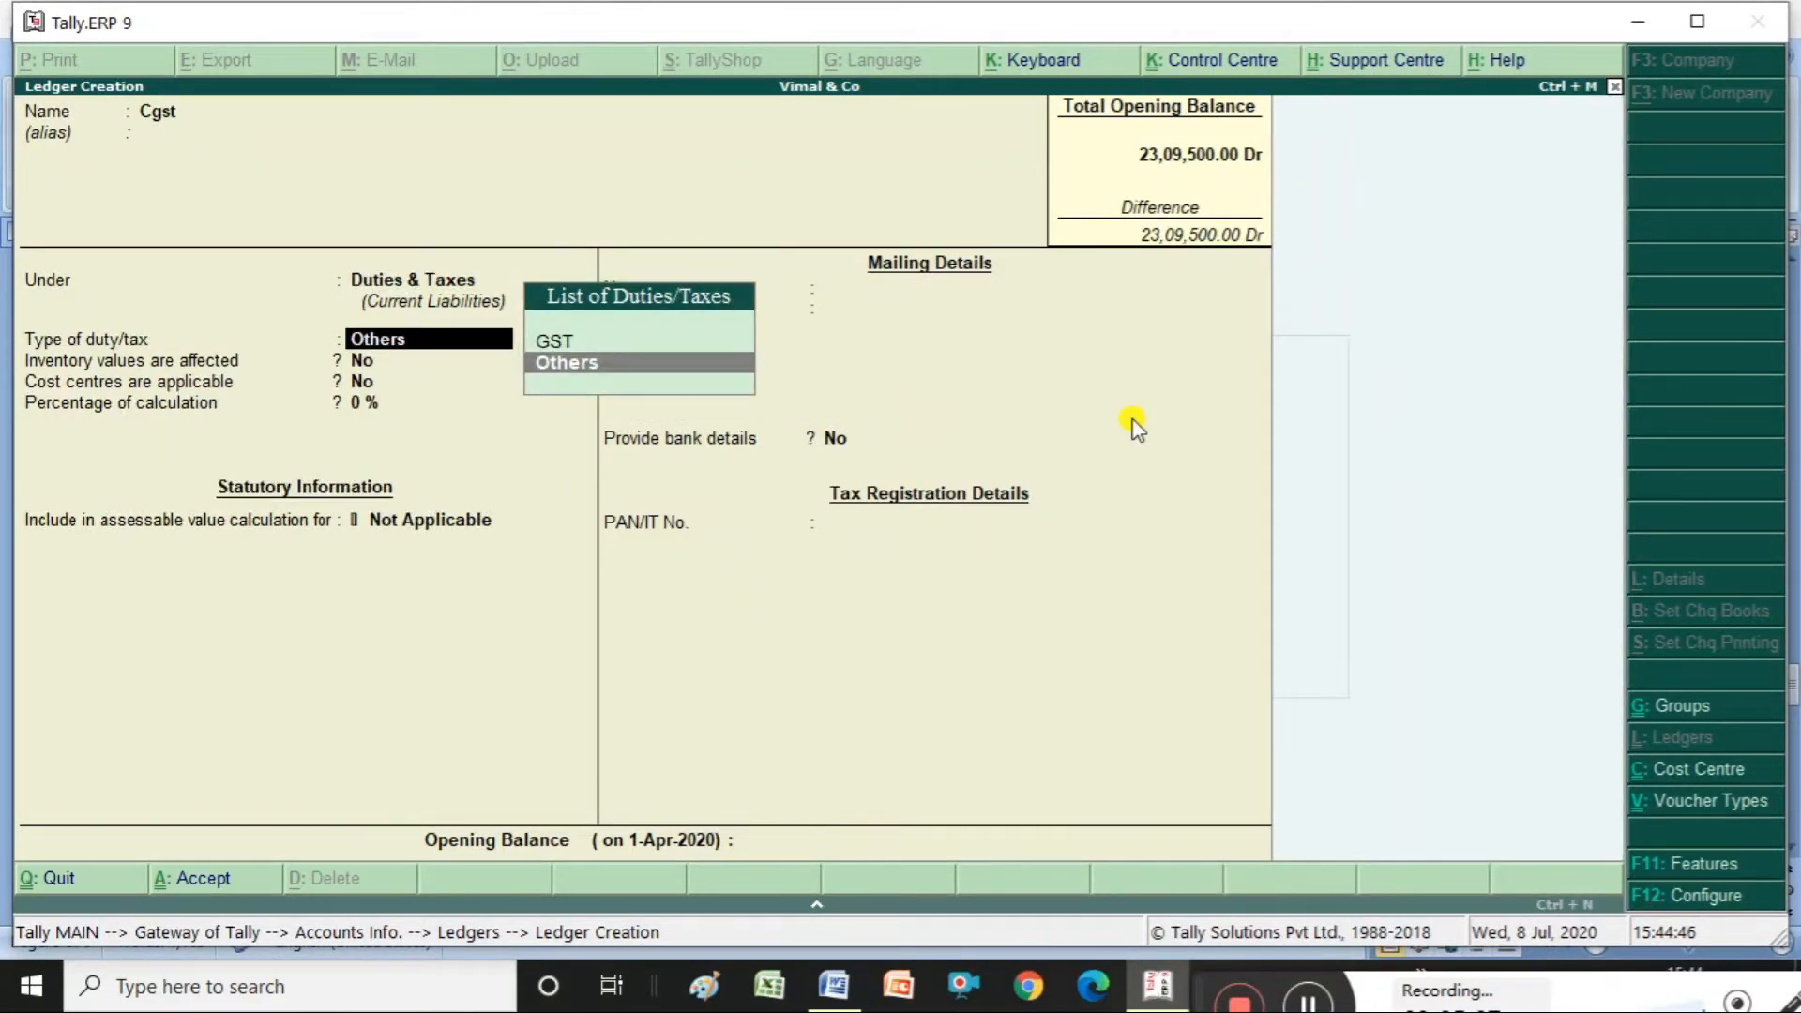
{"action": "key", "text": "Up"}
{"action": "key", "text": "Return"}
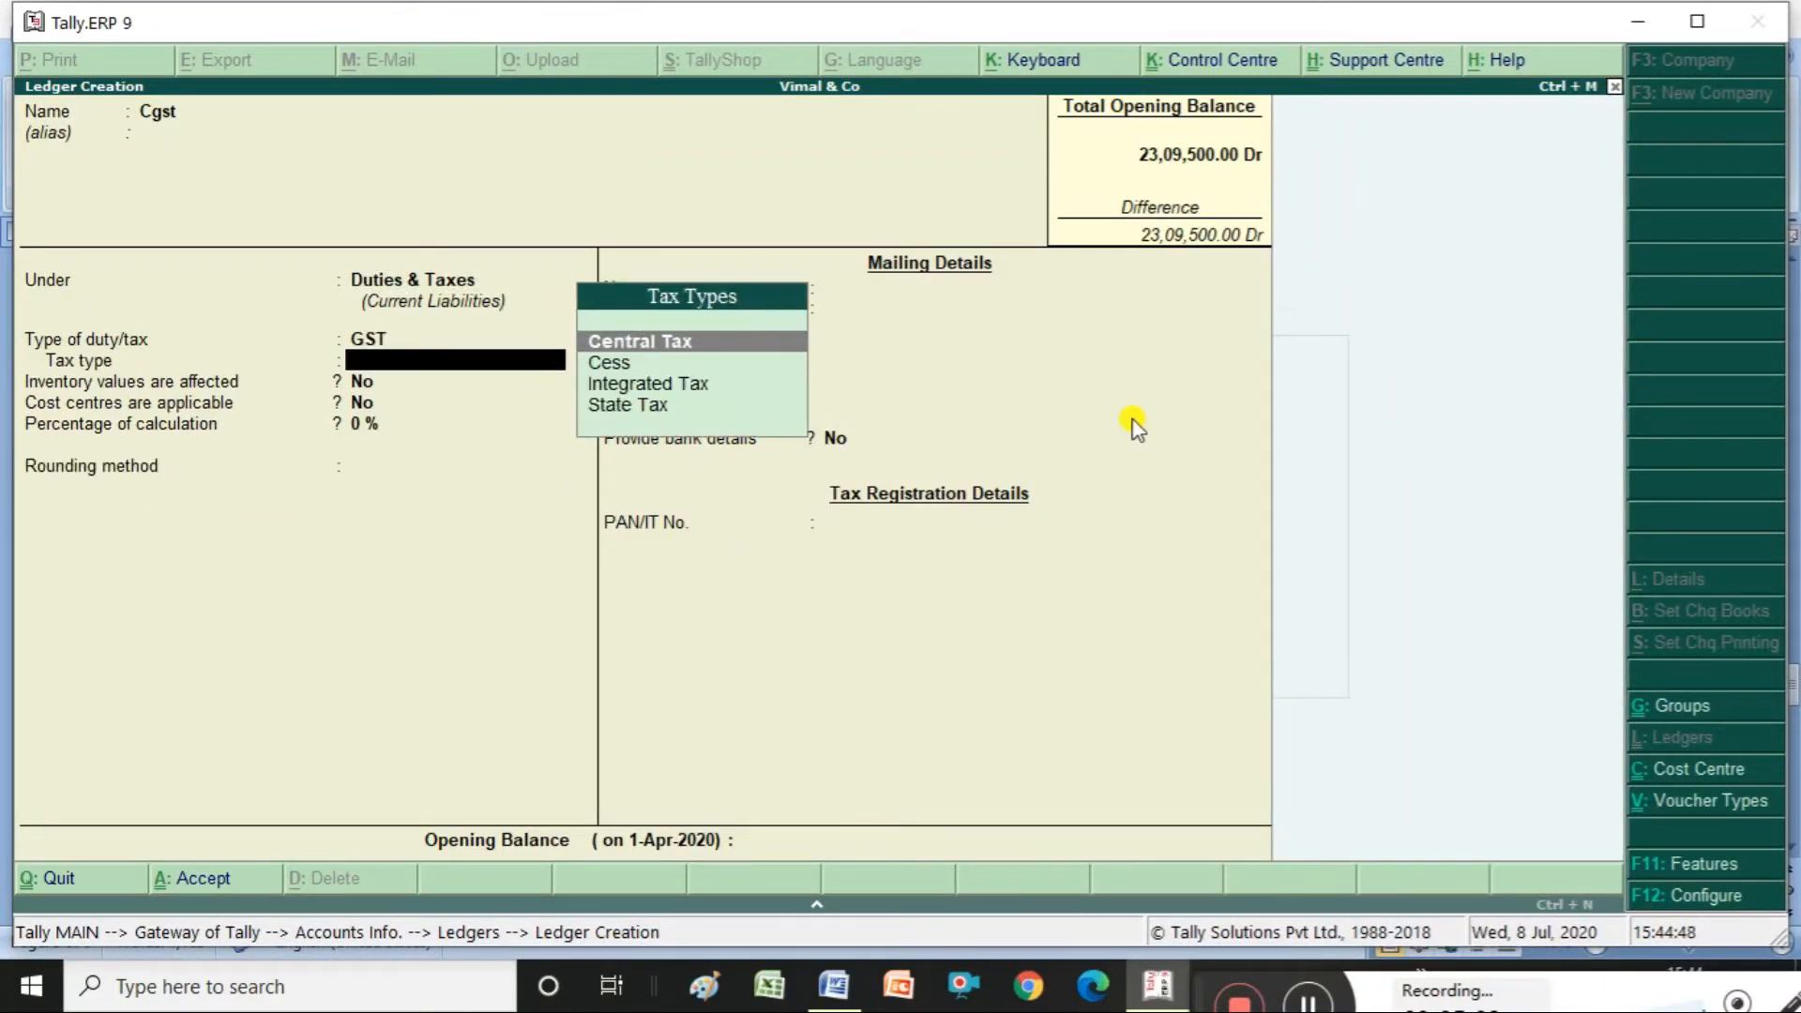
- Set the Cgst ledger's tax type to Central Tax, accept the remaining defaults, and save the ledger
{"action": "key", "text": "Return"}
{"action": "key", "text": "Return"}
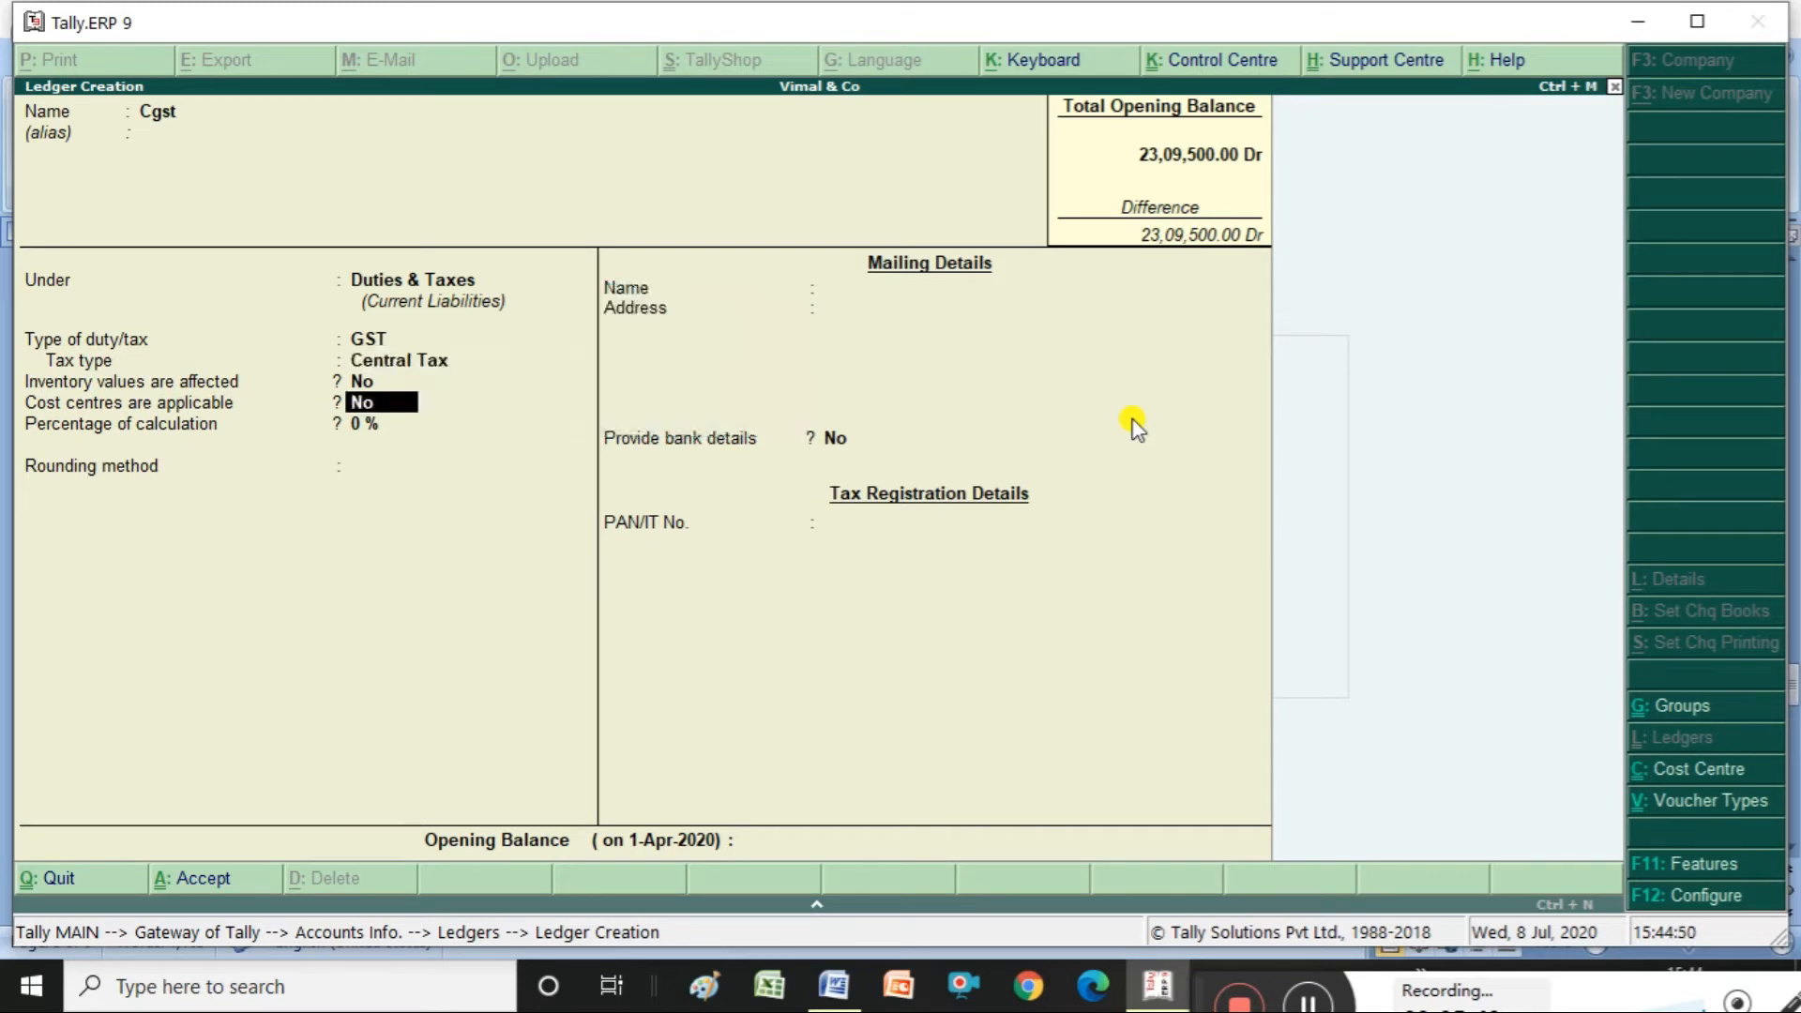
{"action": "key", "text": "Return"}
{"action": "key", "text": "Return"}
{"action": "key", "text": "Return"}
{"action": "key", "text": "Return"}
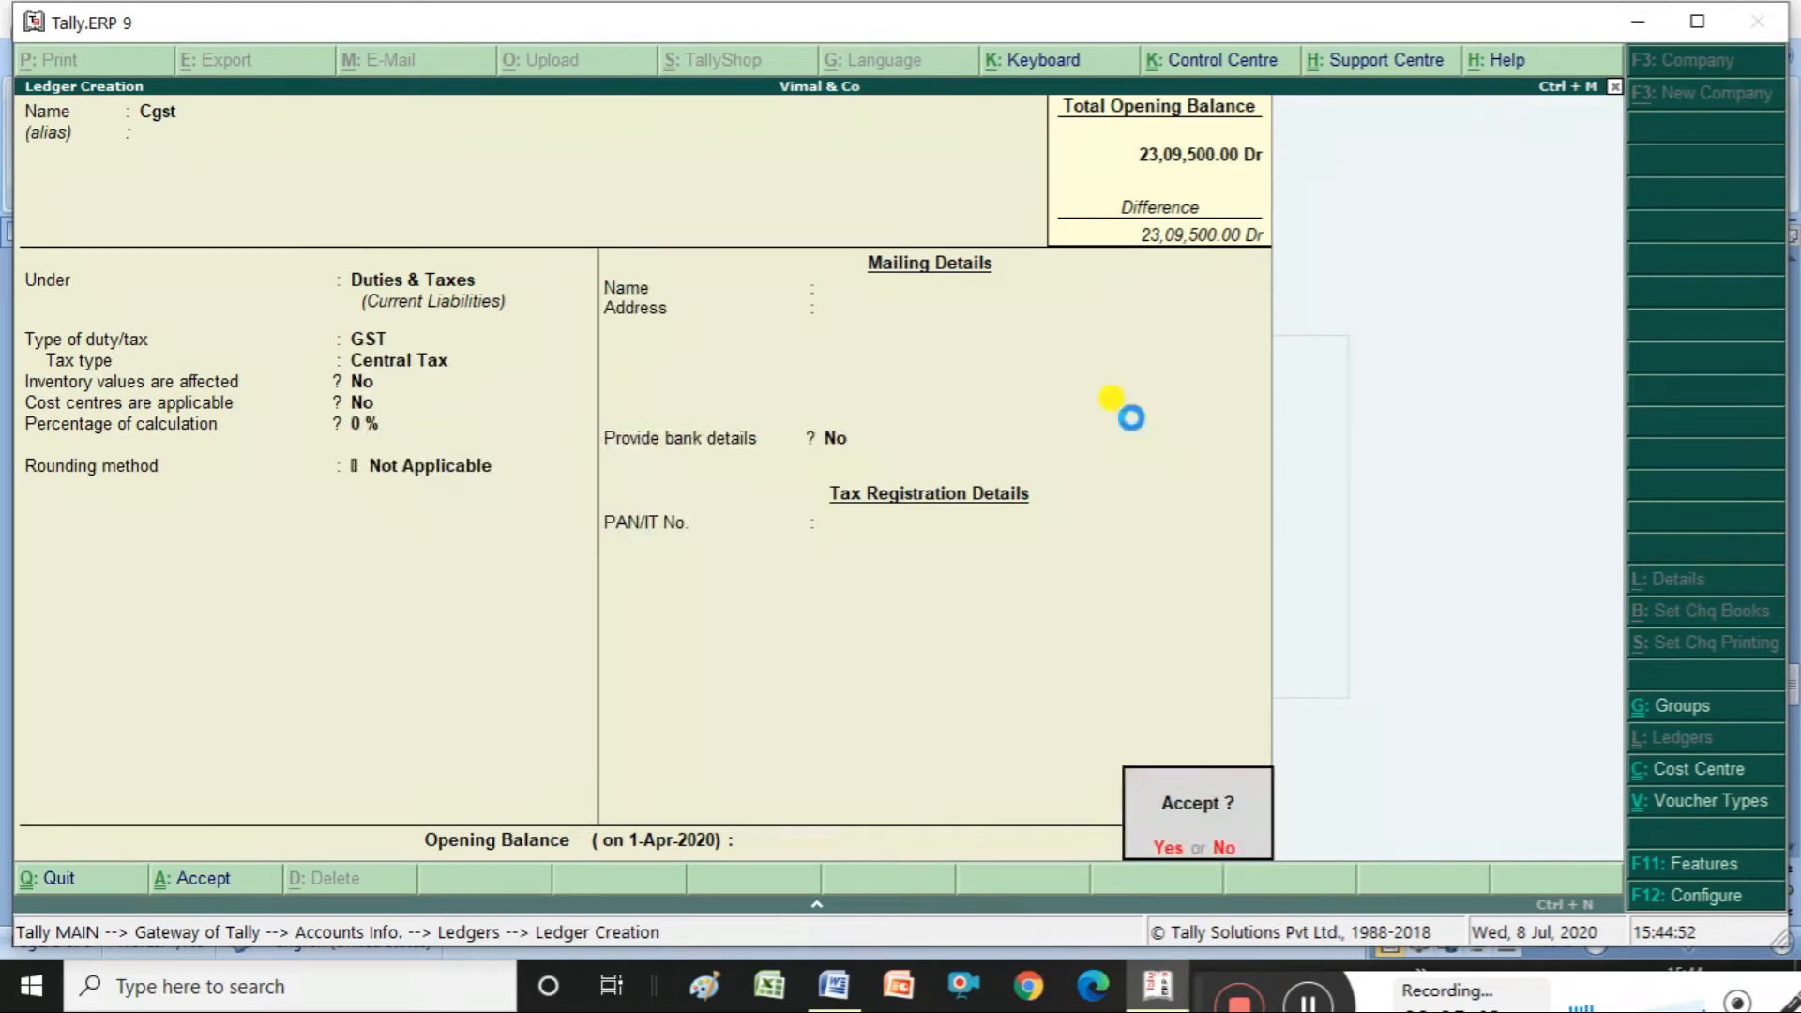
{"action": "key", "text": "Return"}
- Enter a ledger named Sgst under Duties & Taxes and set its type of duty/tax to GST
{"action": "type", "text": "Sgst"}
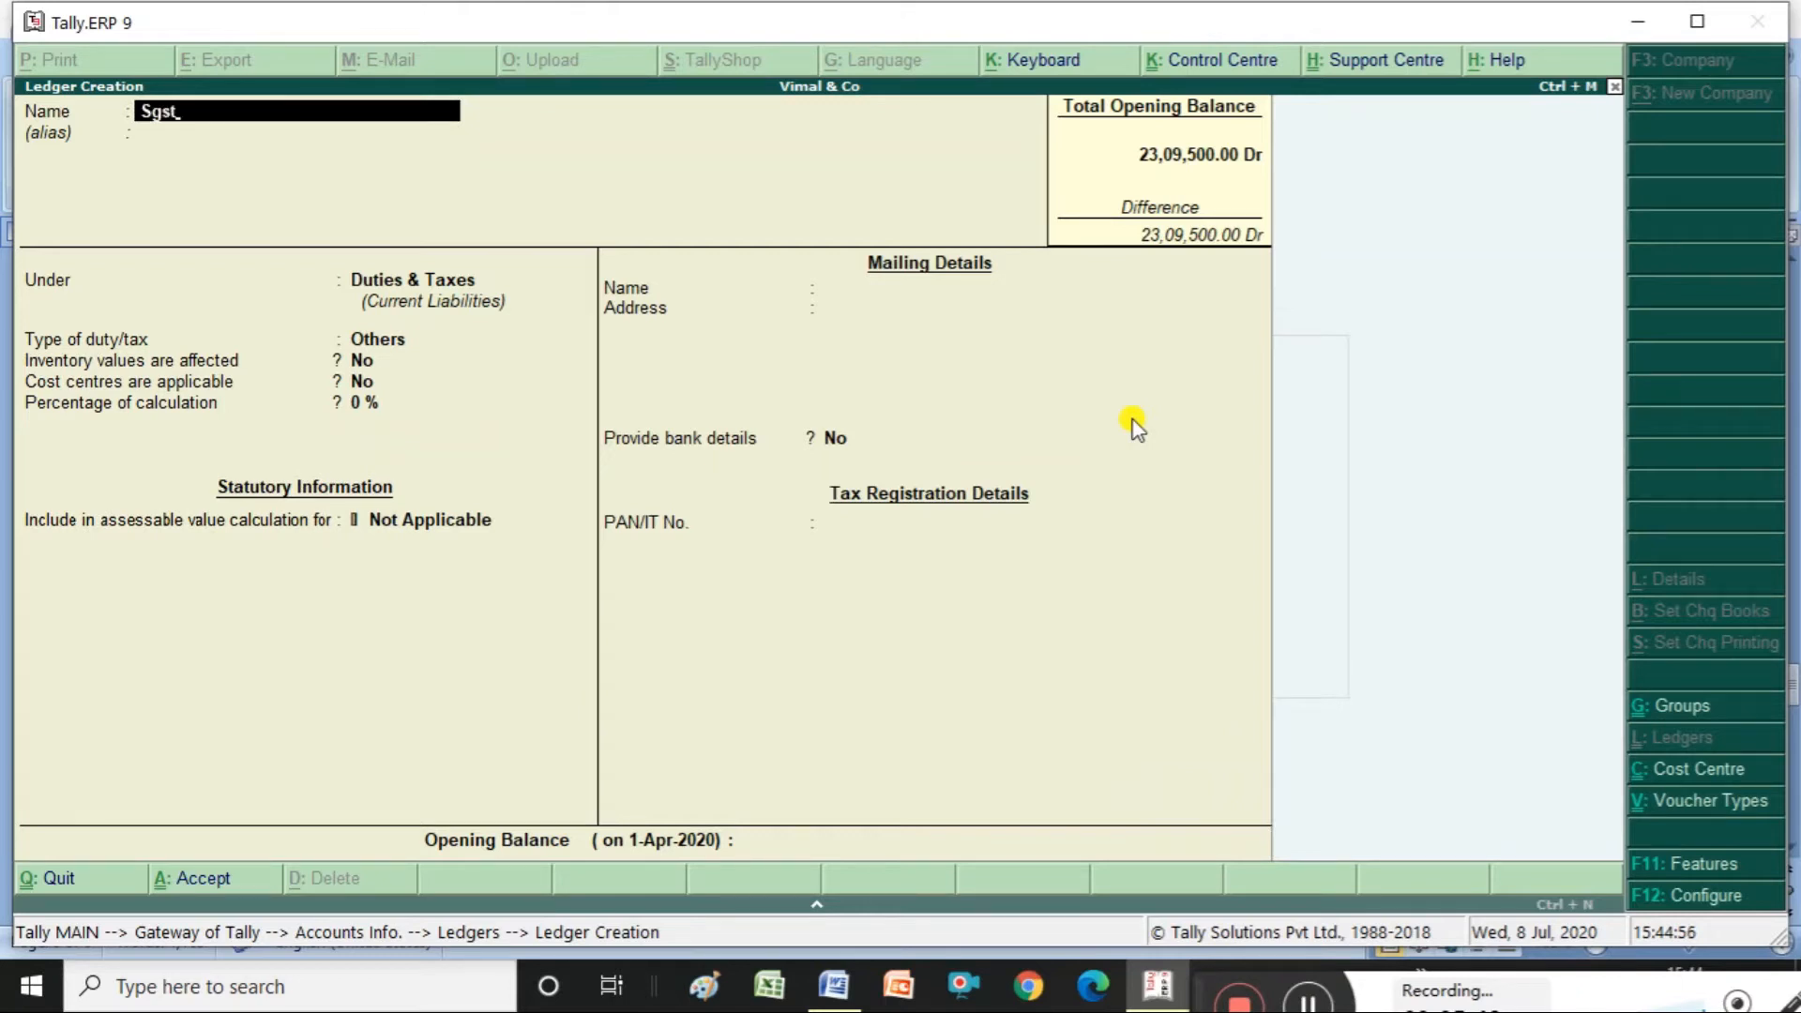
{"action": "key", "text": "Return"}
{"action": "key", "text": "Return"}
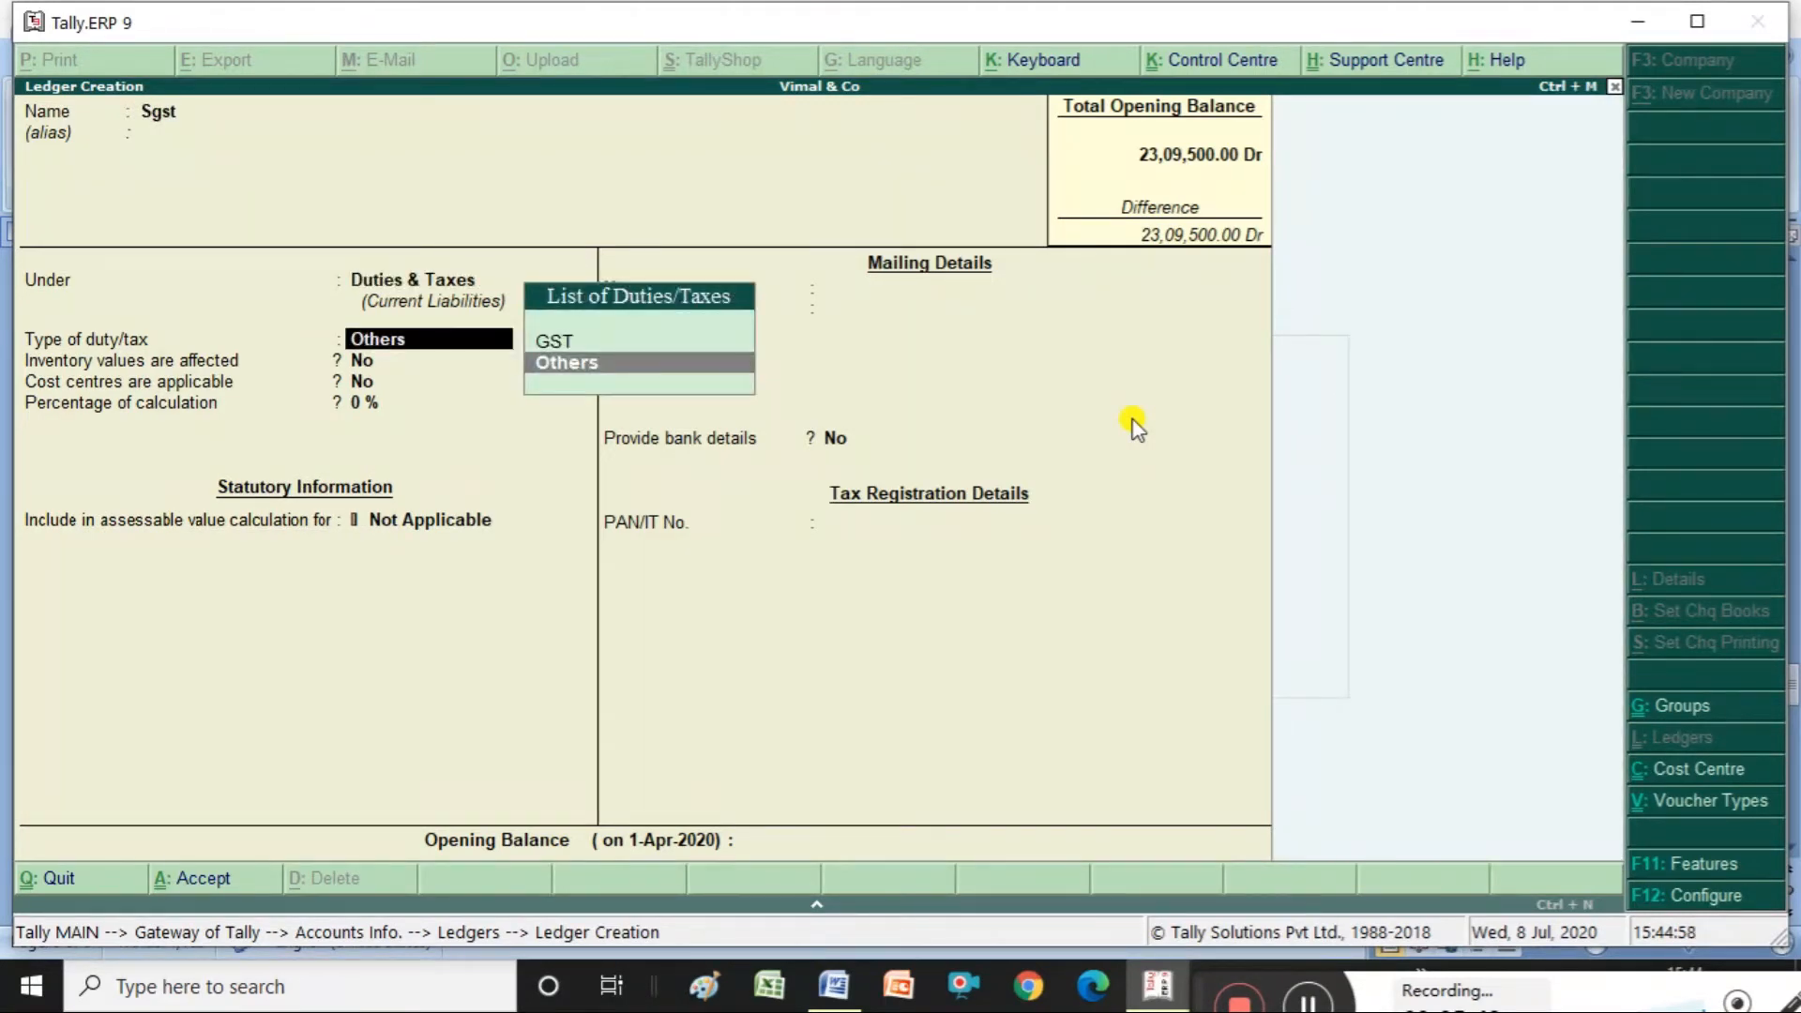
{"action": "key", "text": "Up"}
{"action": "key", "text": "Return"}
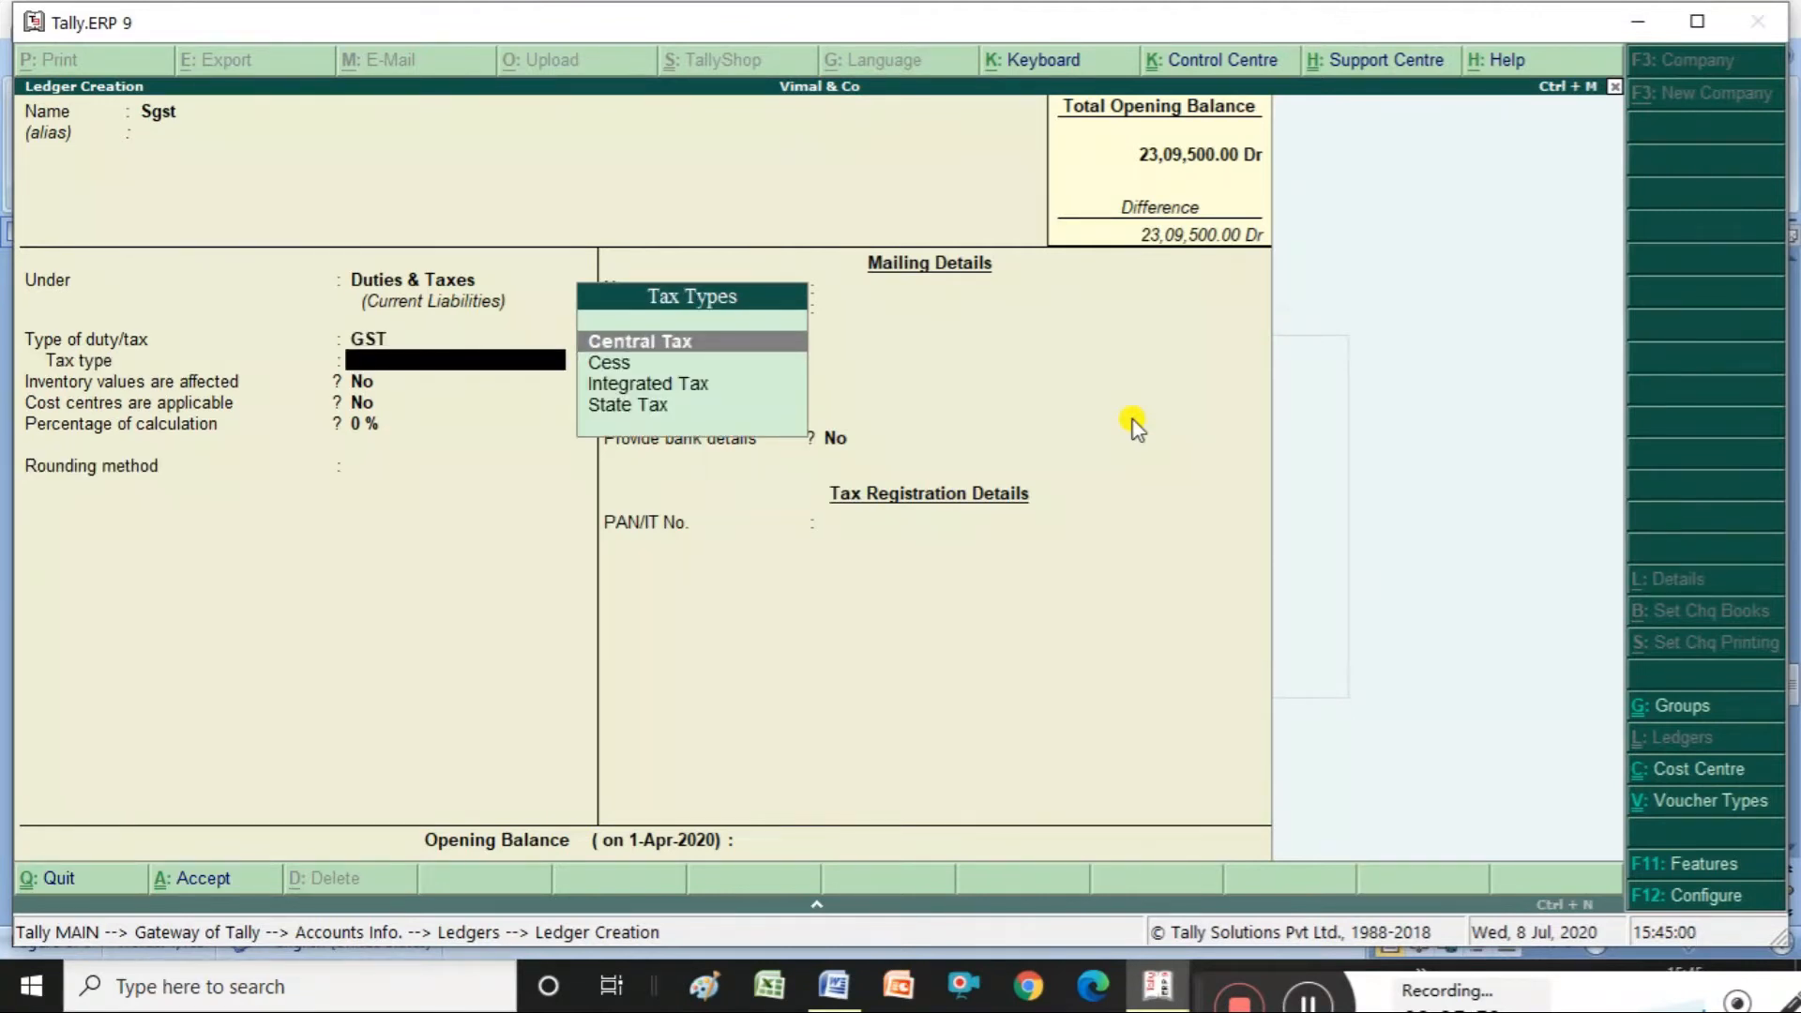
- Set the Sgst ledger's tax type to State Tax, accept the remaining defaults, and save the ledger
{"action": "key", "text": "Down"}
{"action": "key", "text": "Down"}
{"action": "key", "text": "Down"}
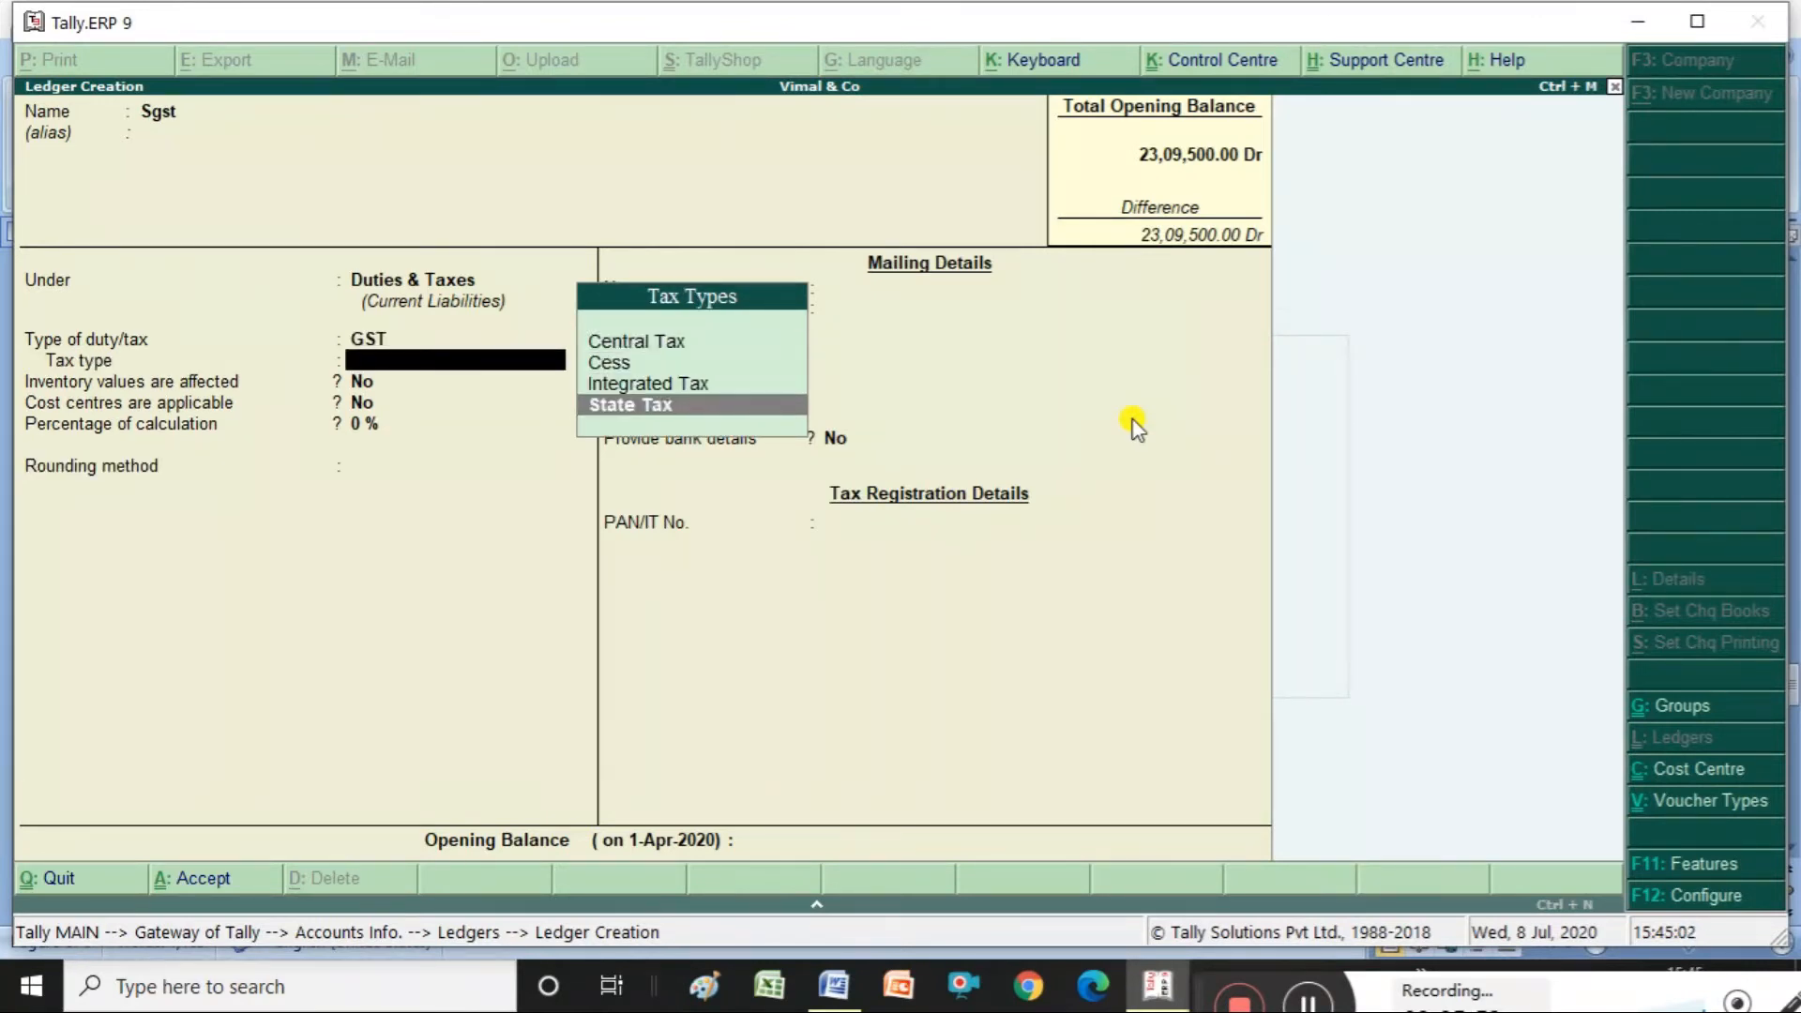
{"action": "key", "text": "Return"}
{"action": "key", "text": "Return"}
{"action": "key", "text": "Return"}
{"action": "key", "text": "Return"}
{"action": "key", "text": "Return"}
{"action": "key", "text": "Return"}
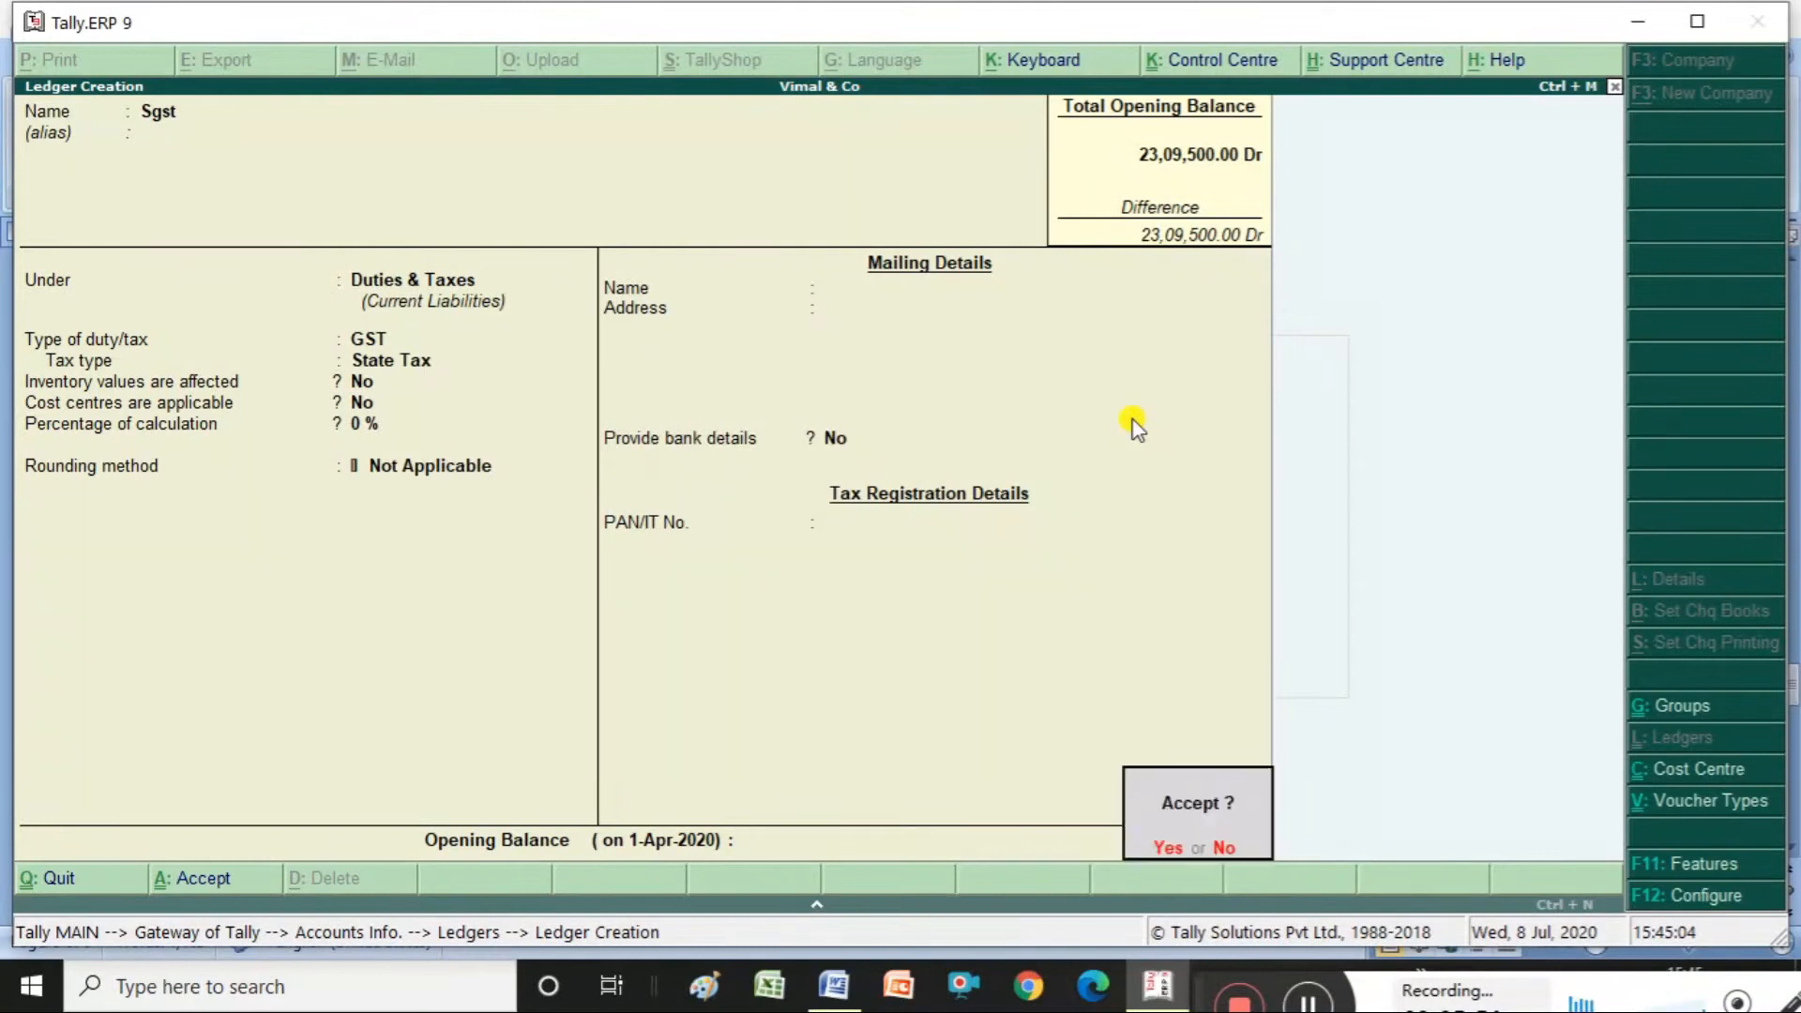
{"action": "key", "text": "Return"}
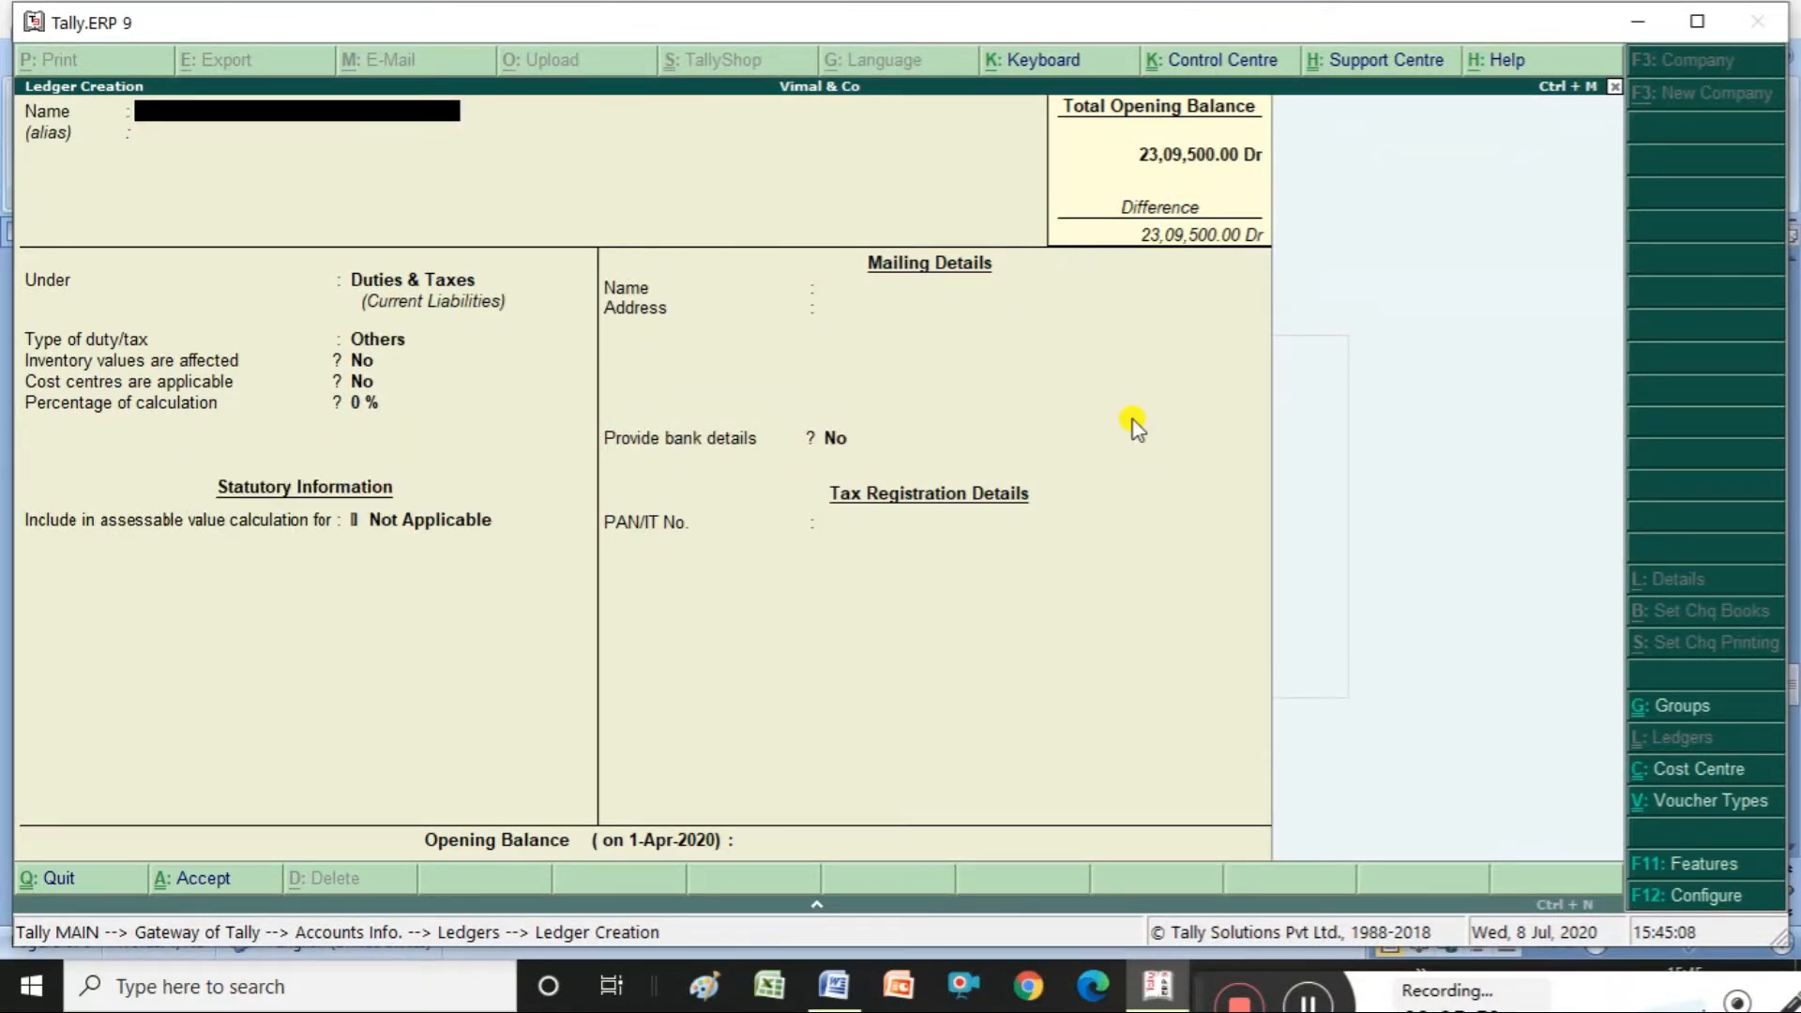
- Leave ledger creation and open a new purchase voucher in accounting invoice mode
{"action": "key", "text": "Escape"}
{"action": "key", "text": "Escape"}
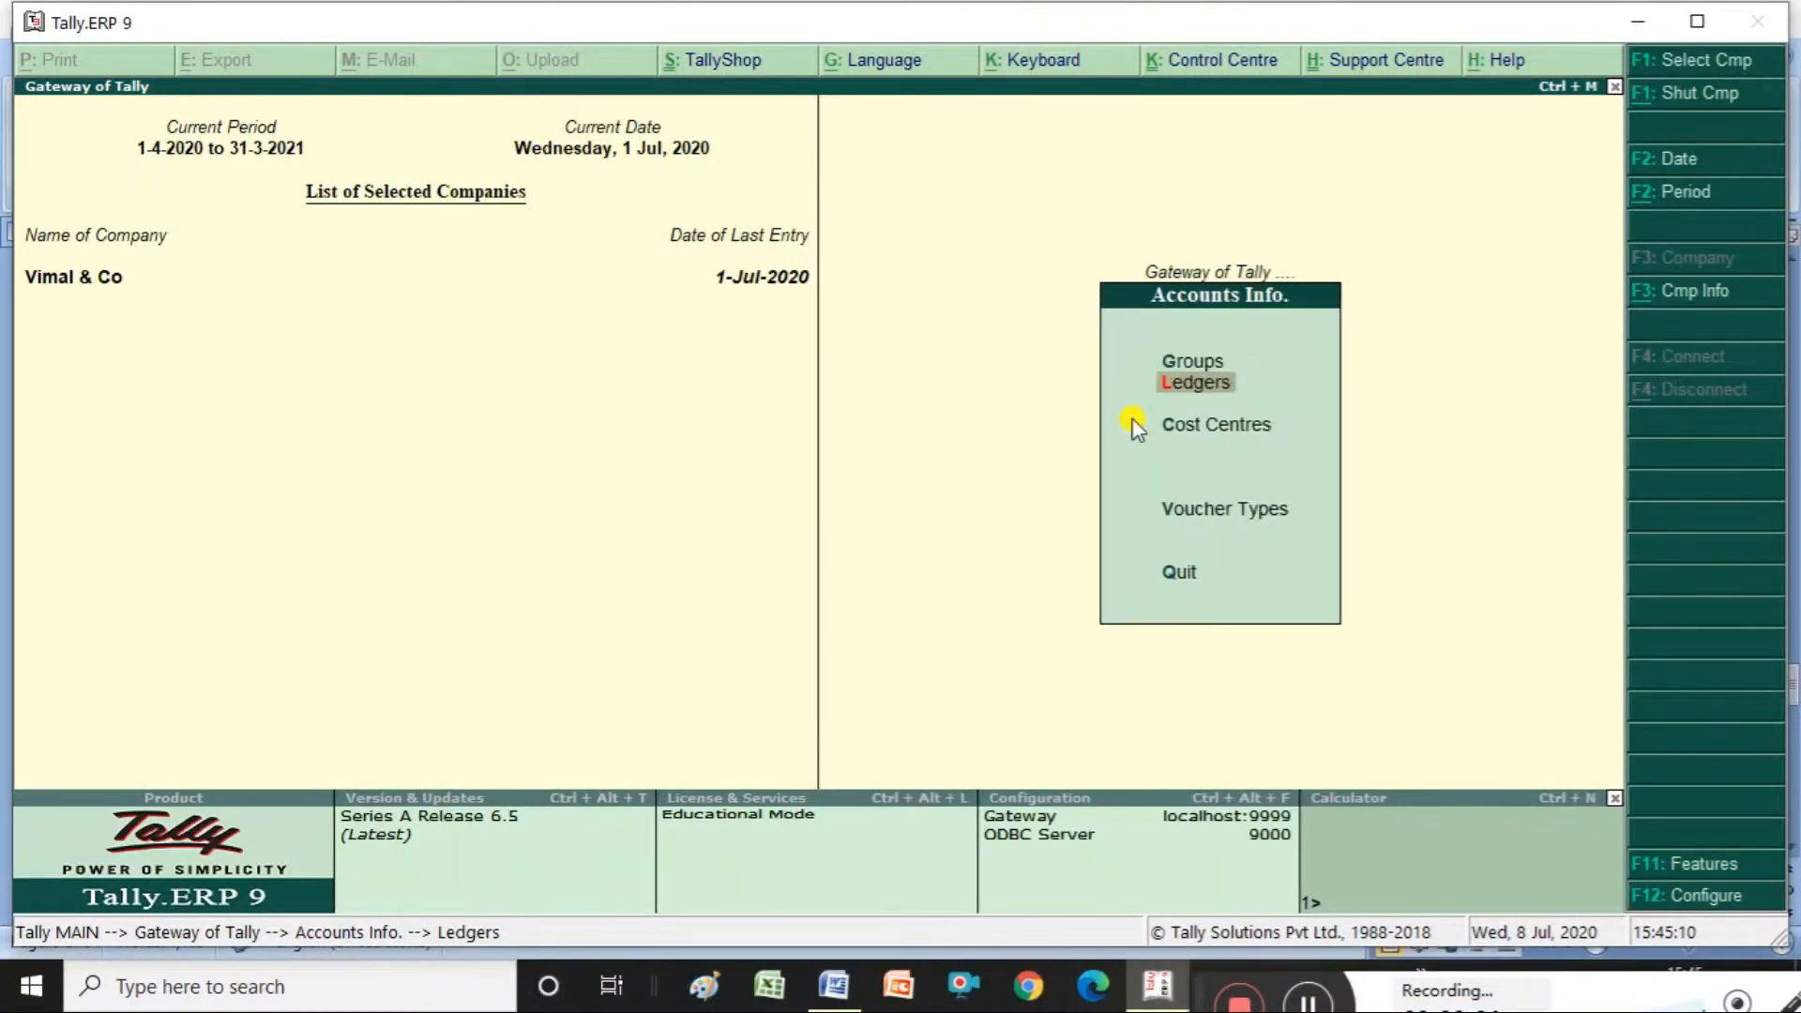
{"action": "key", "text": "Escape"}
{"action": "key", "text": "Down"}
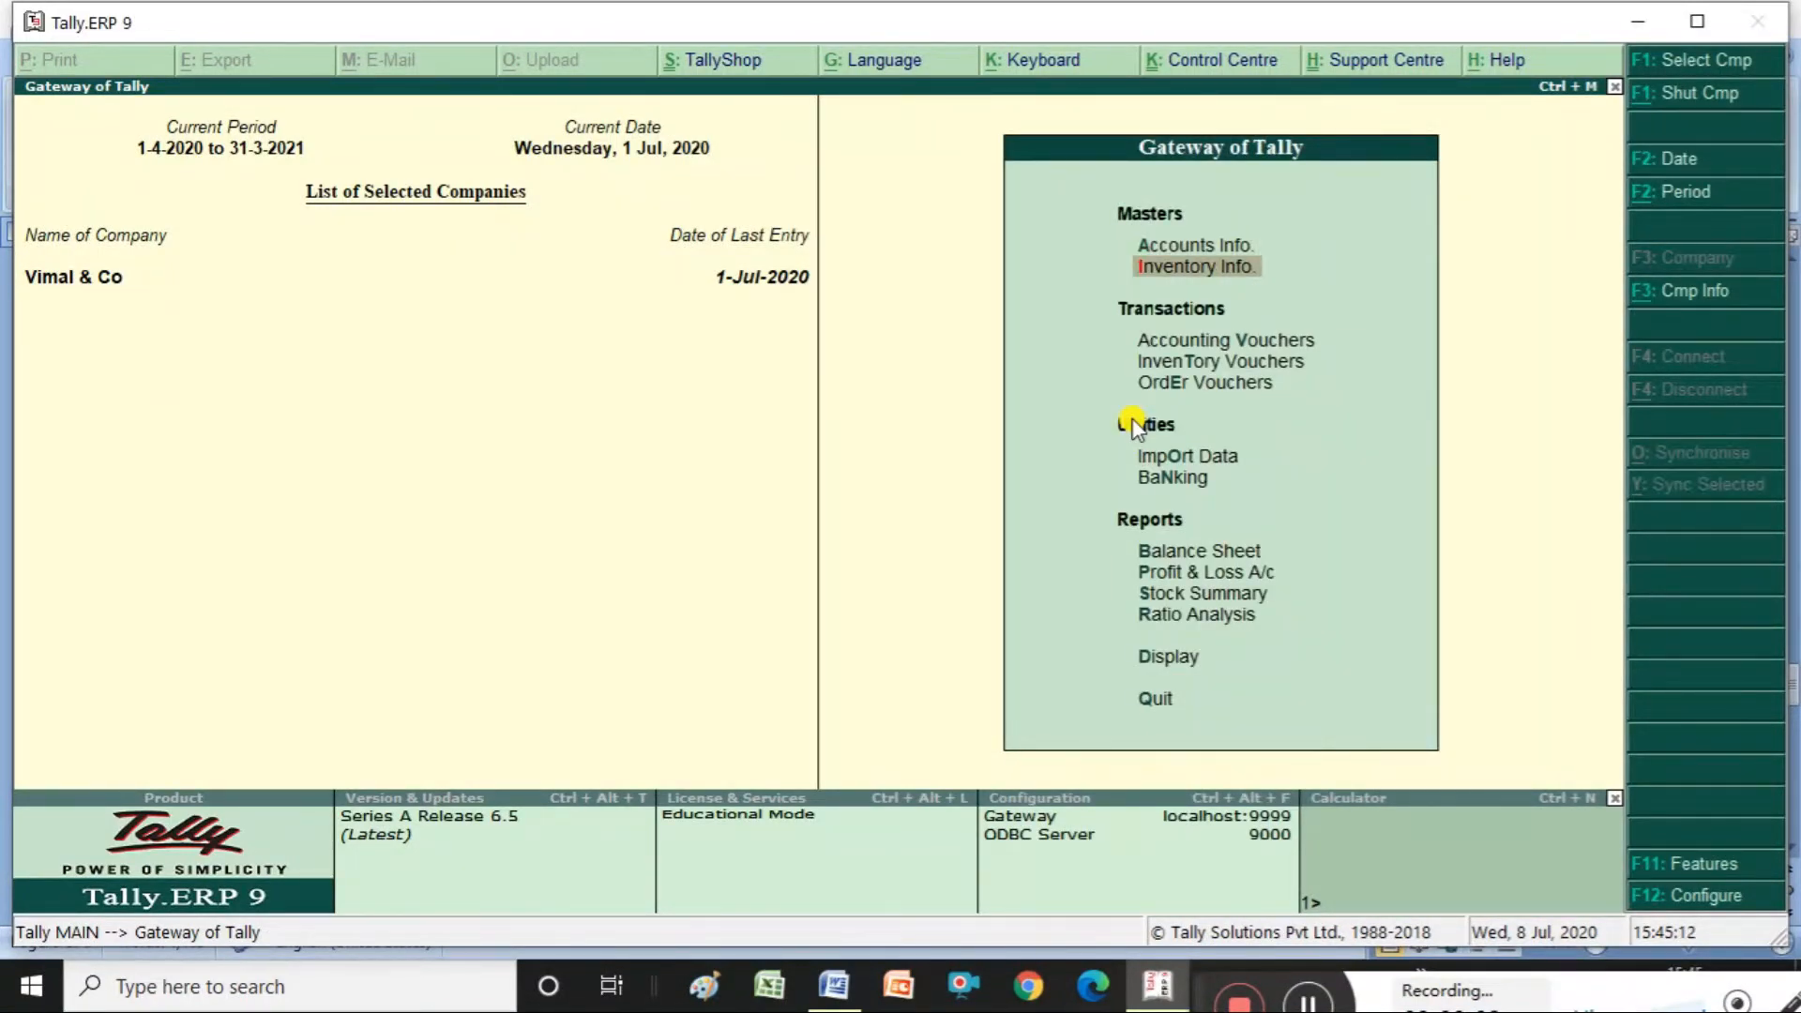
{"action": "key", "text": "Down"}
{"action": "left_click", "coordinate": [1131, 418]}
{"action": "key", "text": "Return"}
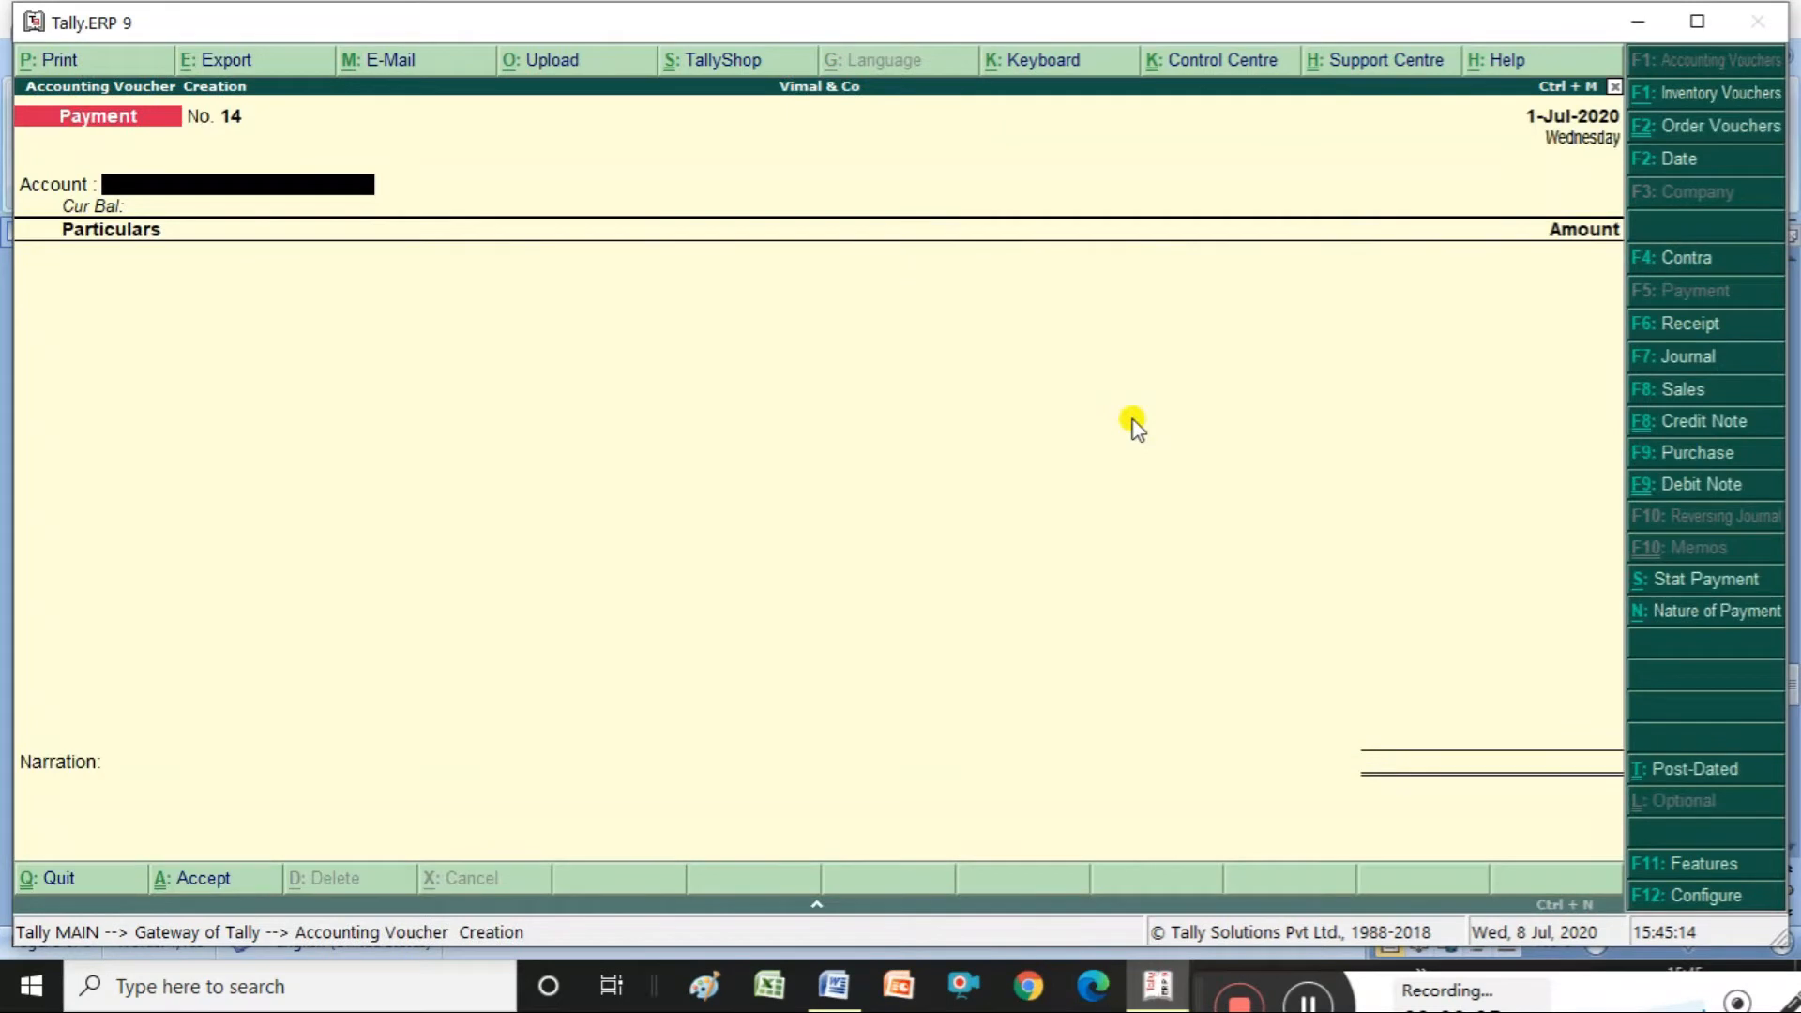
{"action": "left_click", "coordinate": [1700, 453]}
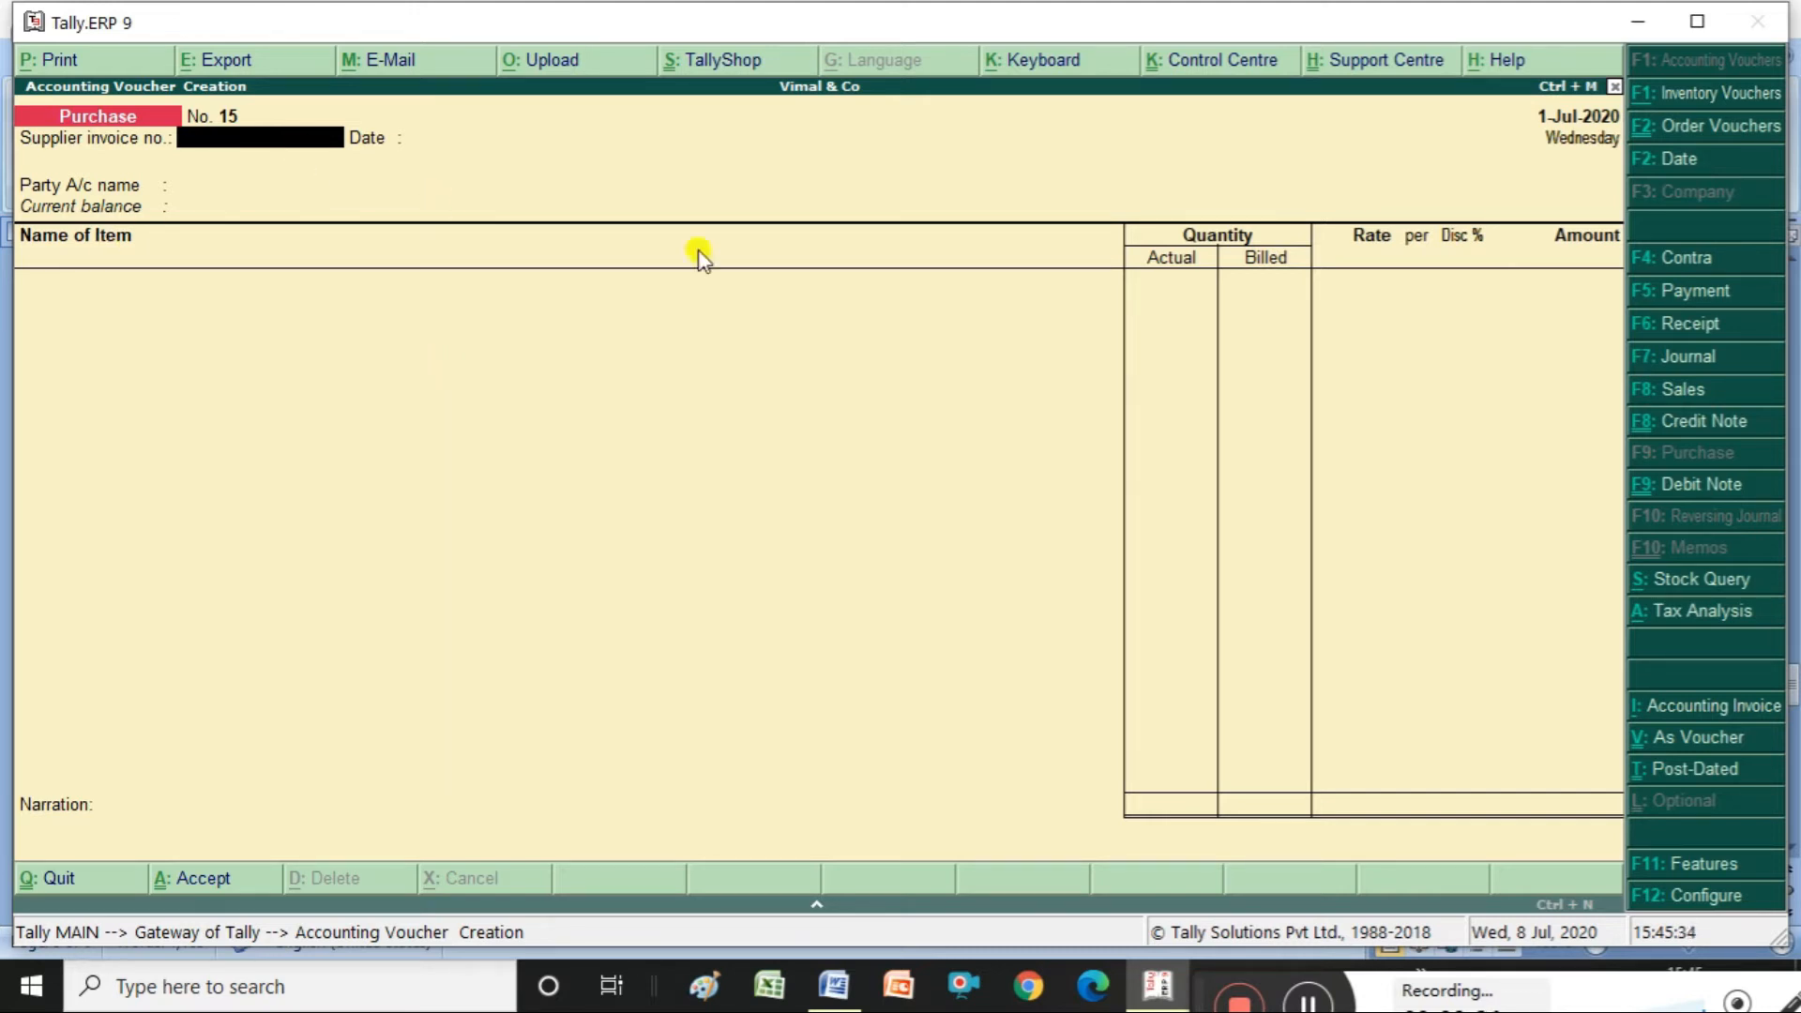
{"action": "left_click", "coordinate": [1712, 706]}
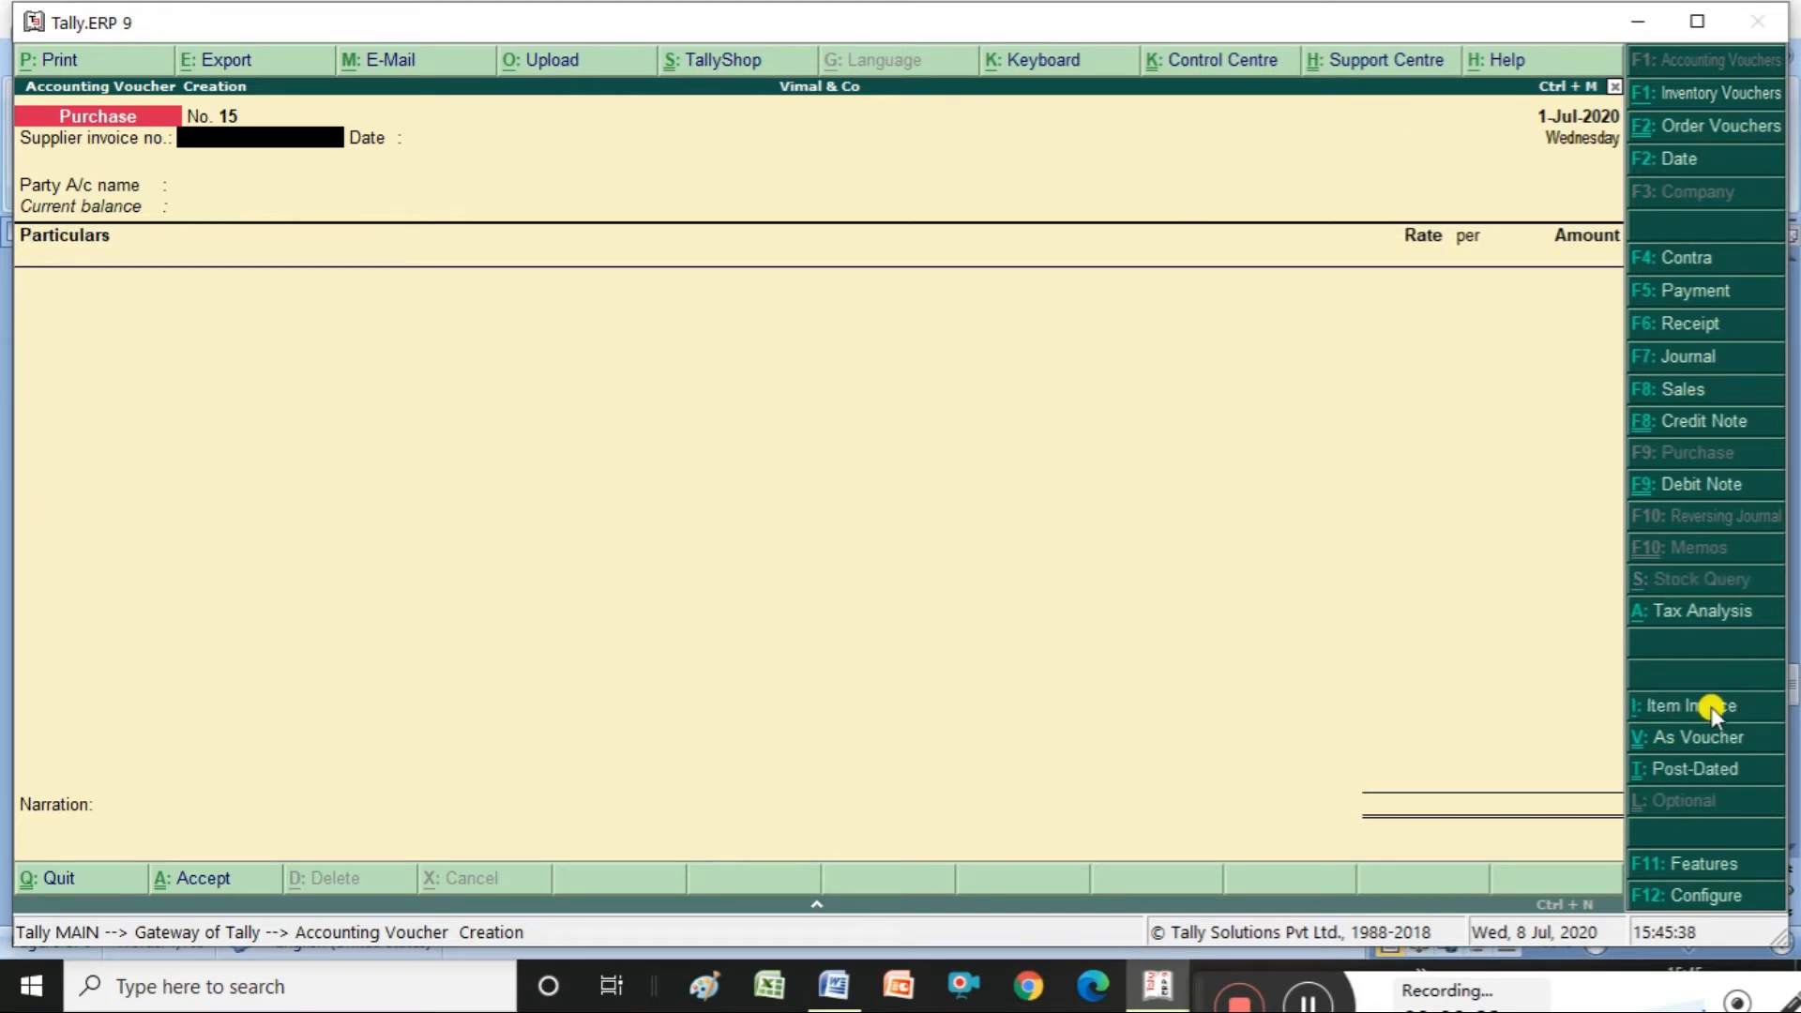
- Enter supplier invoice number 15 with the default date, choose Poorvika Mobiles as the party account, and accept its party details
{"action": "type", "text": "15"}
{"action": "key", "text": "Return"}
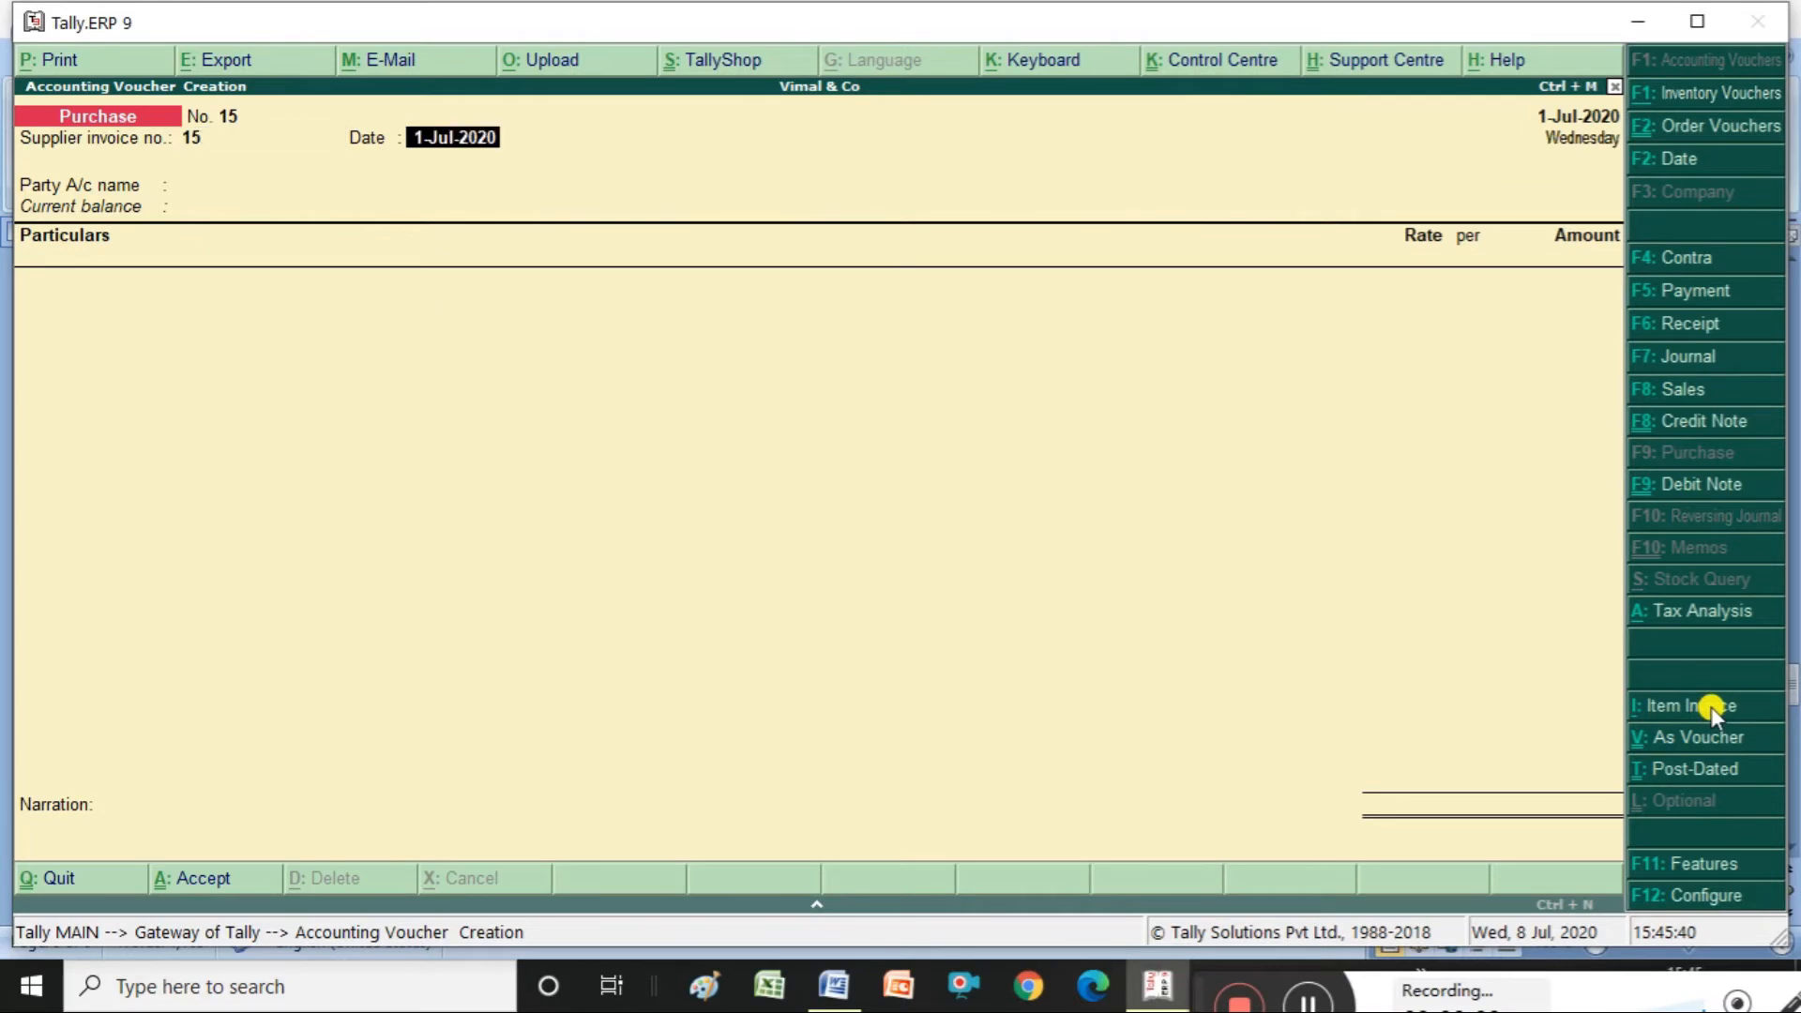
{"action": "key", "text": "Return"}
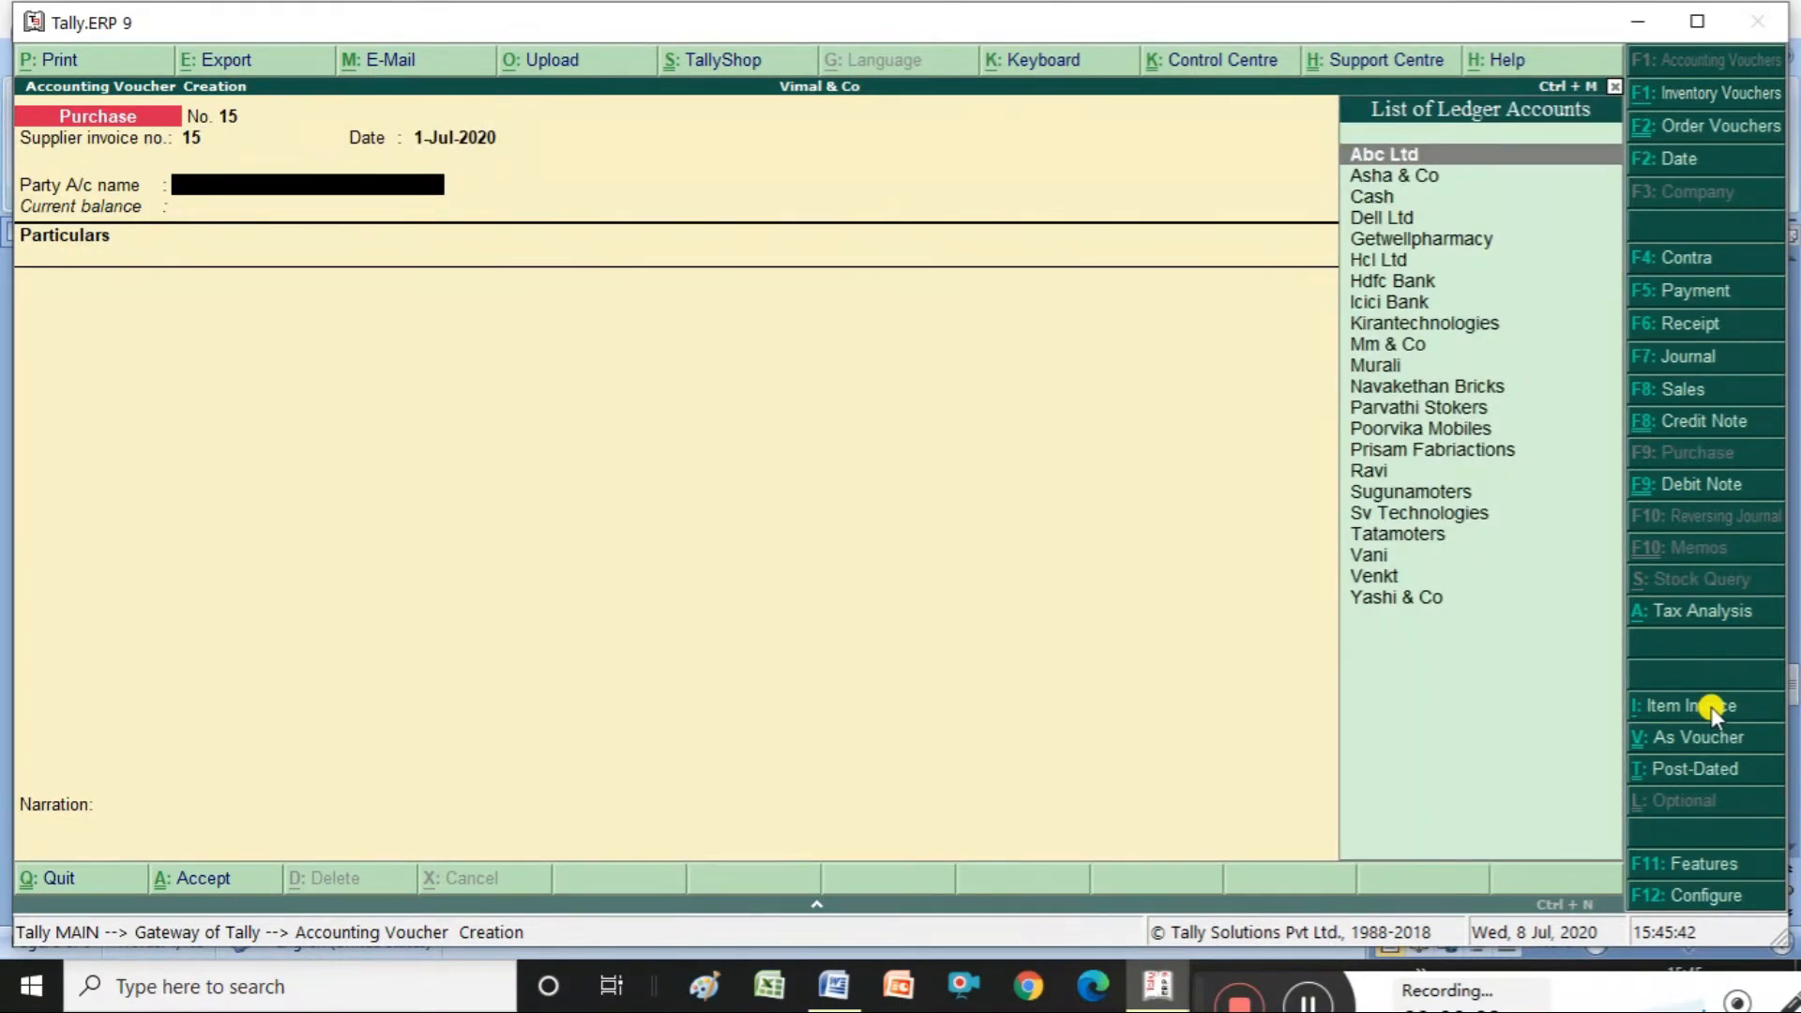
{"action": "type", "text": "Po"}
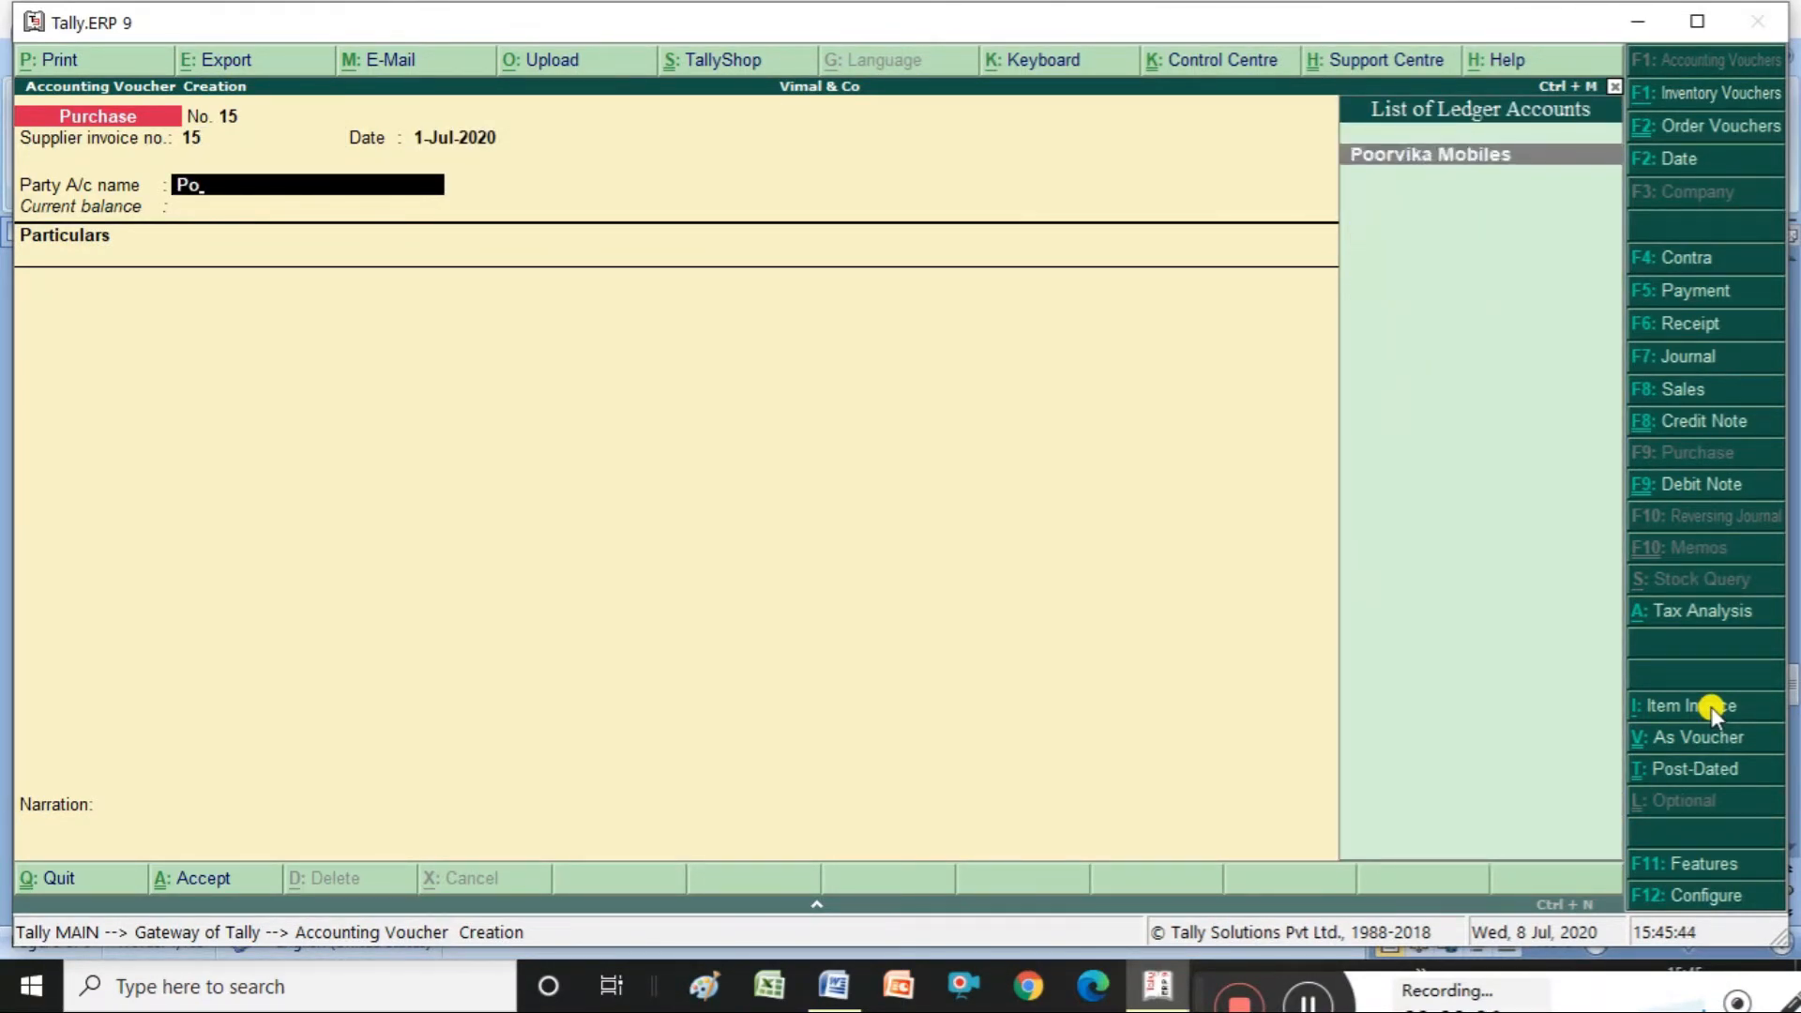
{"action": "key", "text": "Return"}
{"action": "key", "text": "Return"}
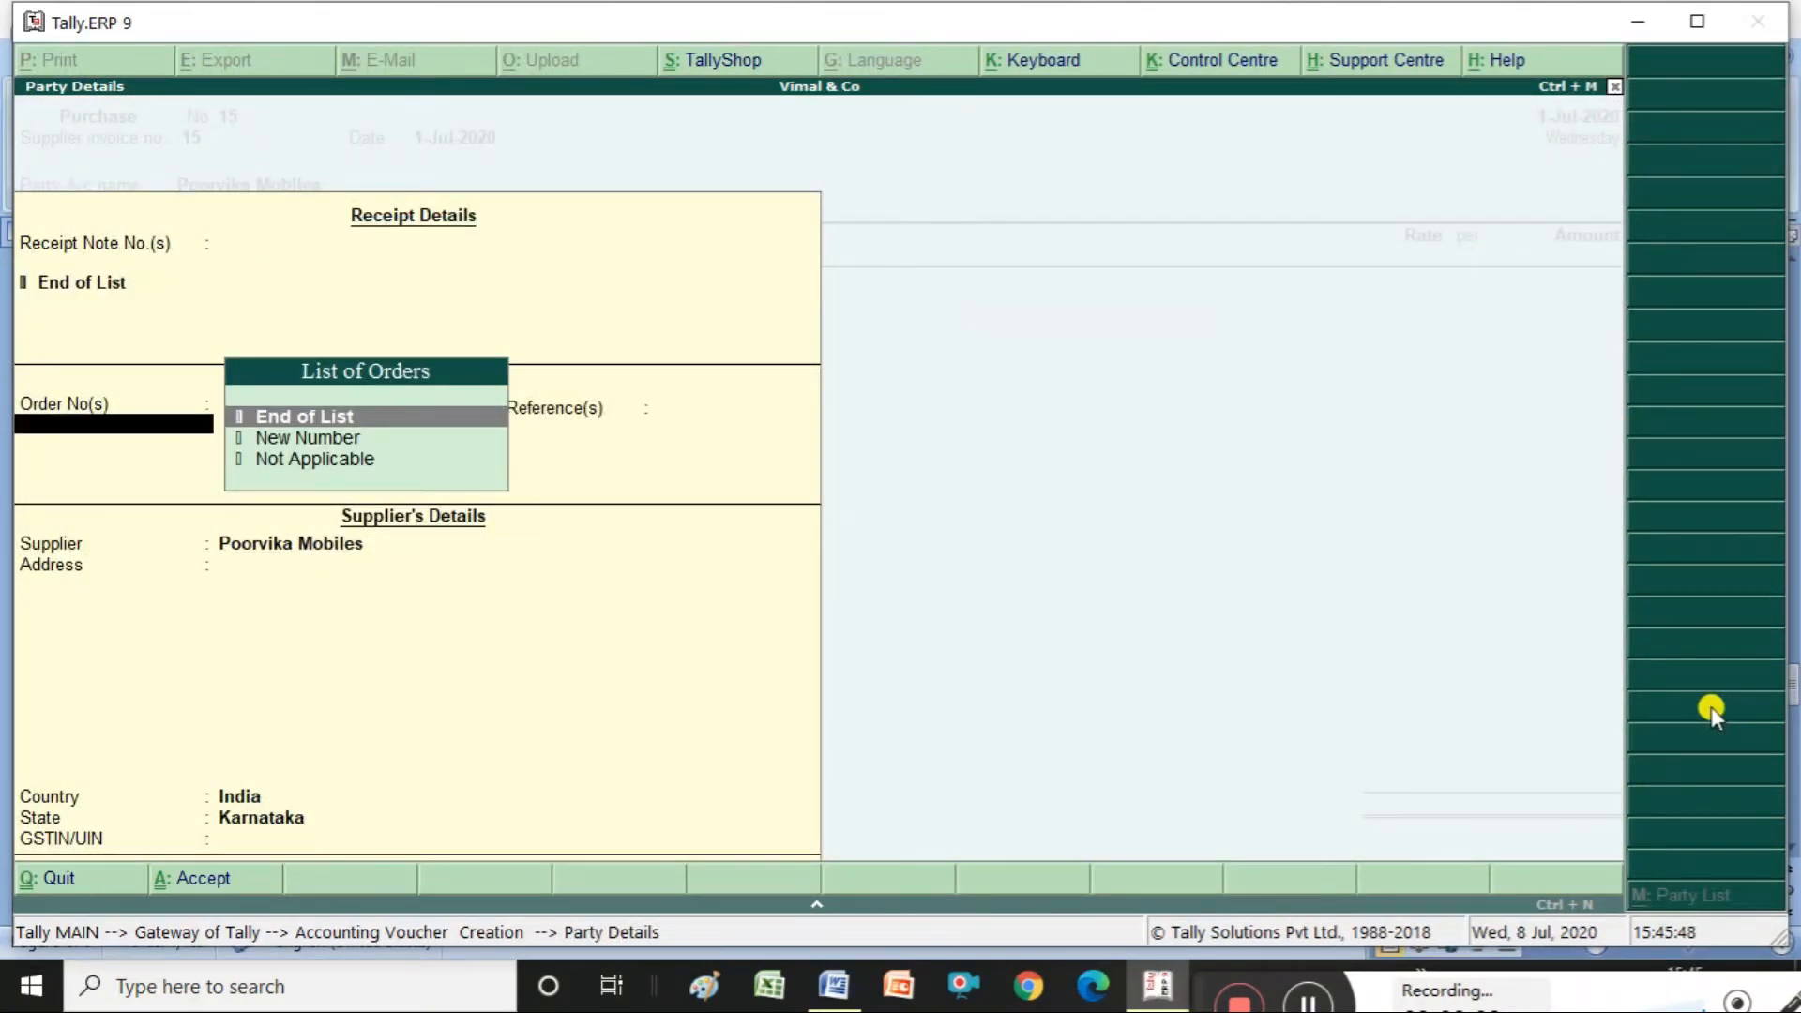
{"action": "key", "text": "ctrl+a"}
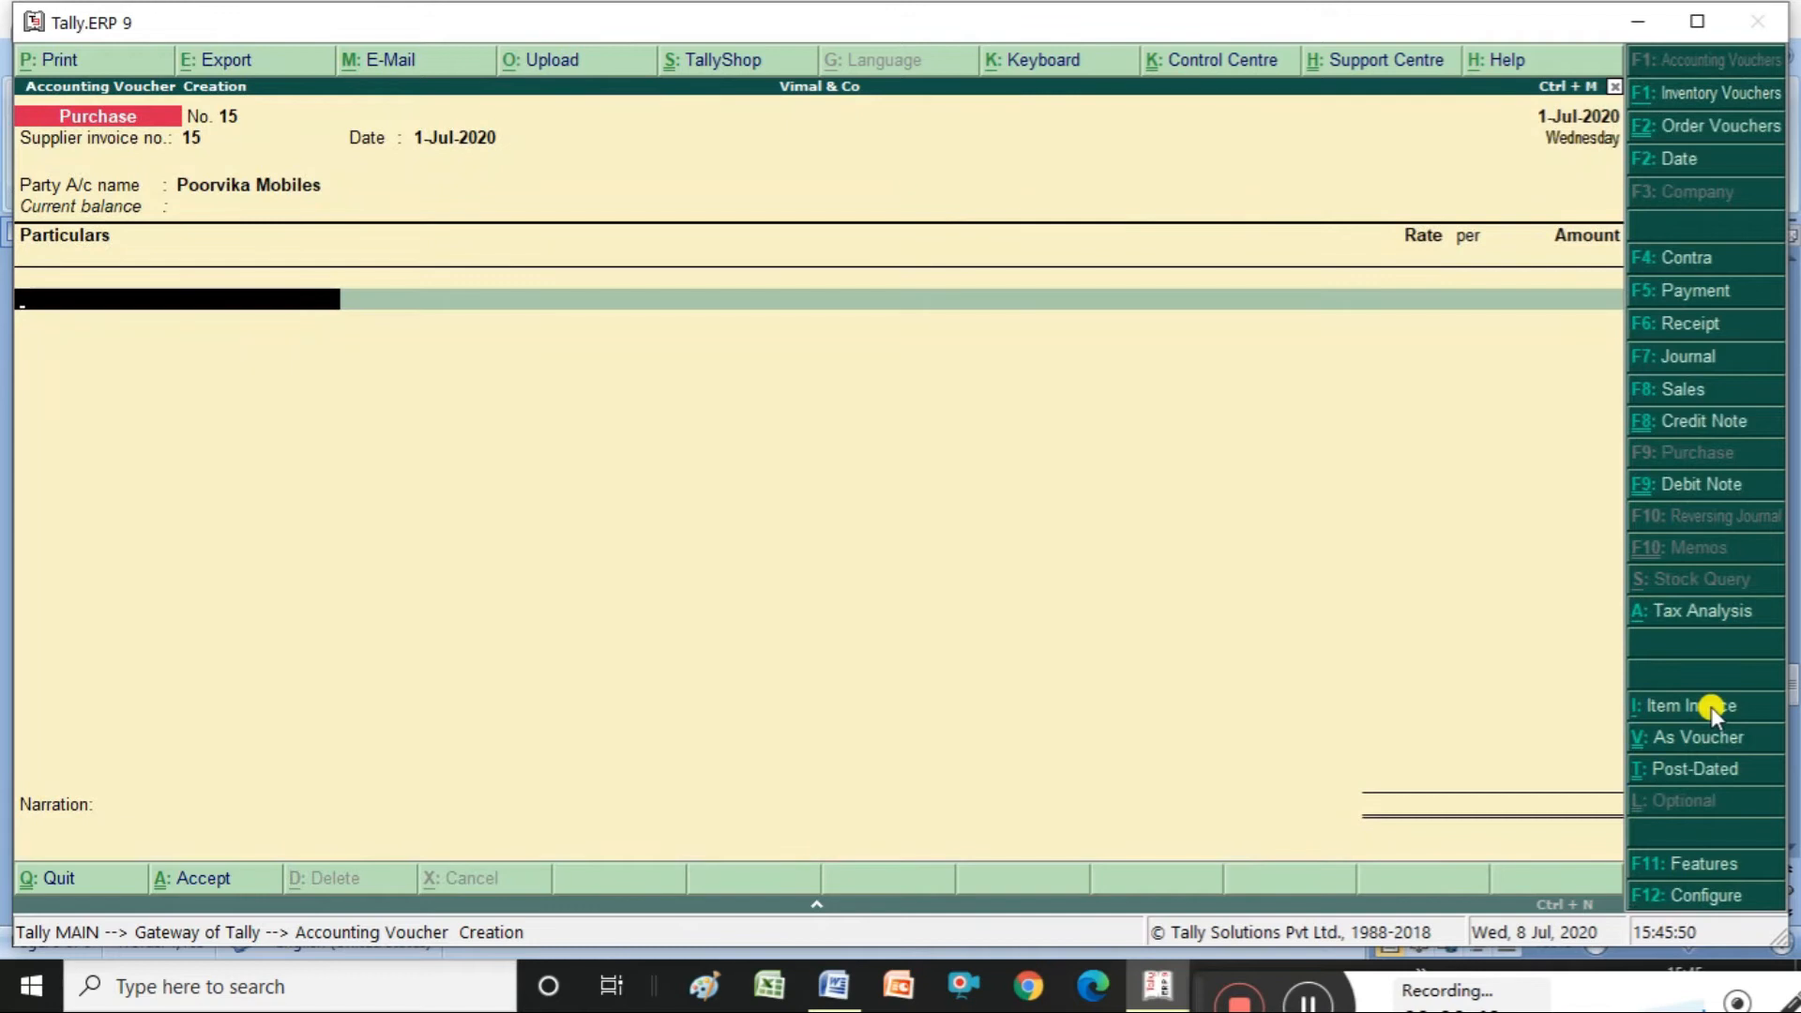
- Add Mobile Service Charges Paid to the purchase voucher with an amount of 2000, checking the amount in the Word document
{"action": "type", "text": "Mobile Service Charges Paid"}
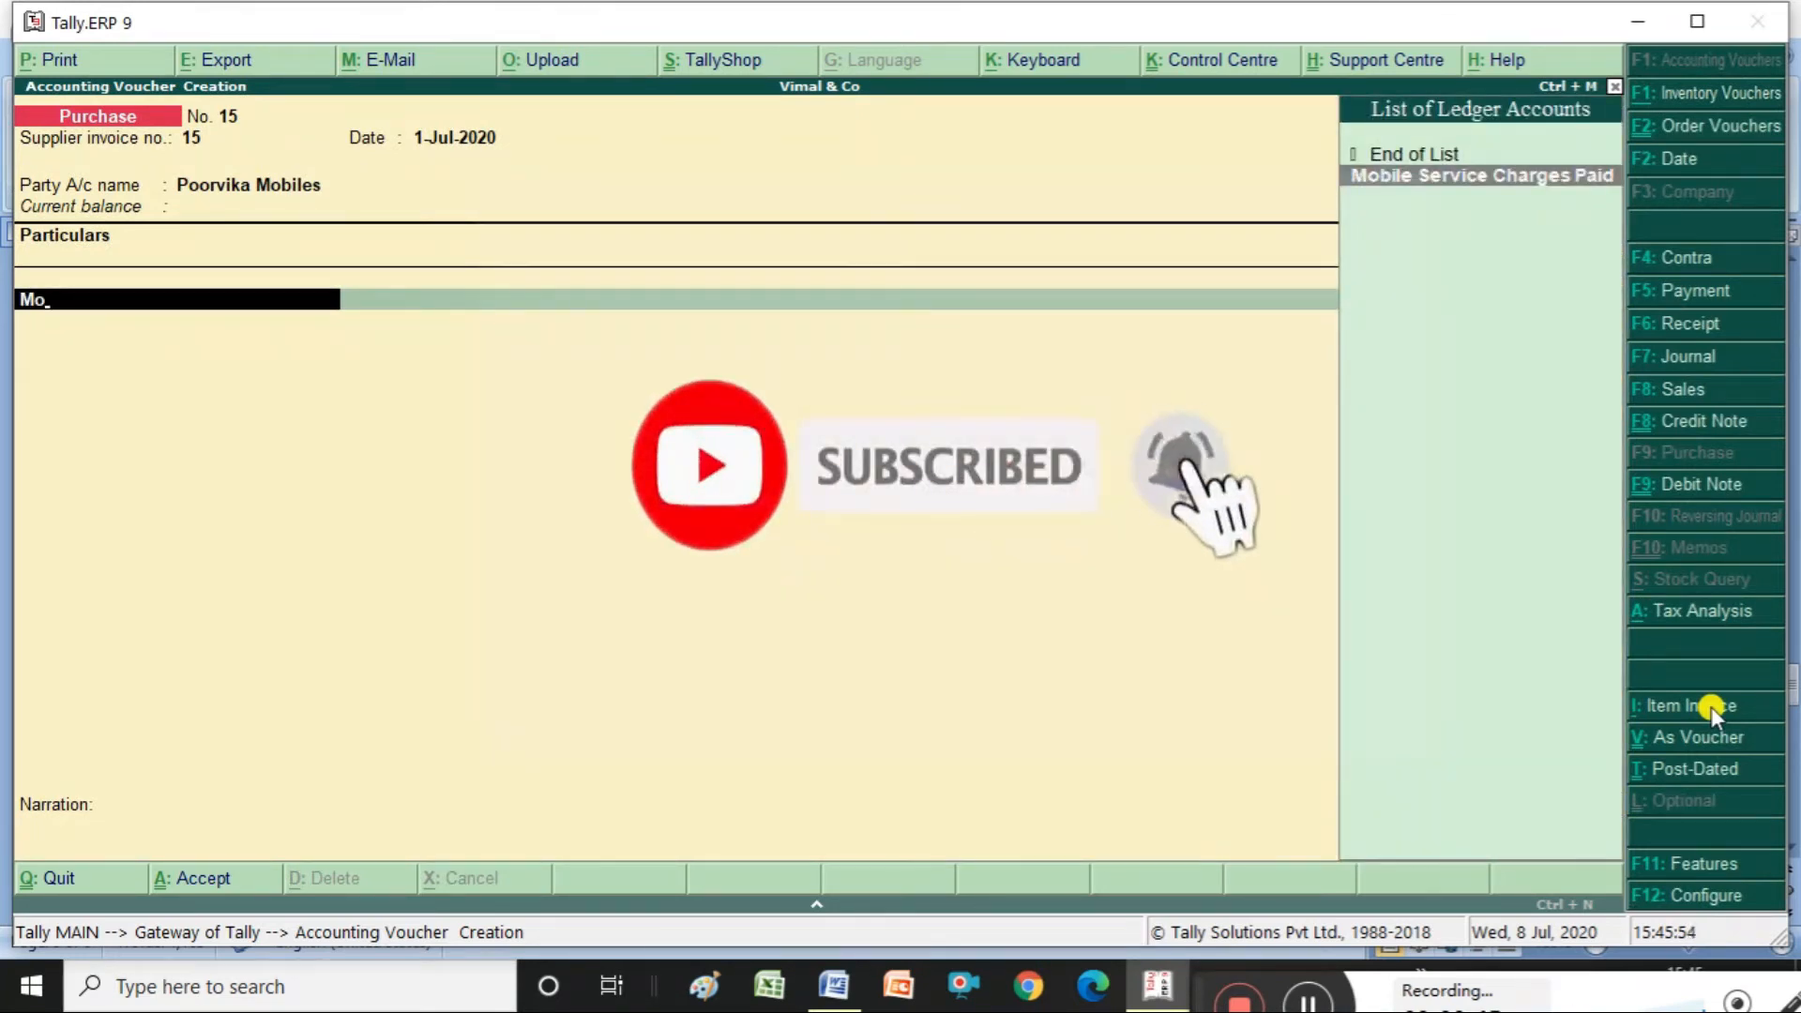
{"action": "key", "text": "Return"}
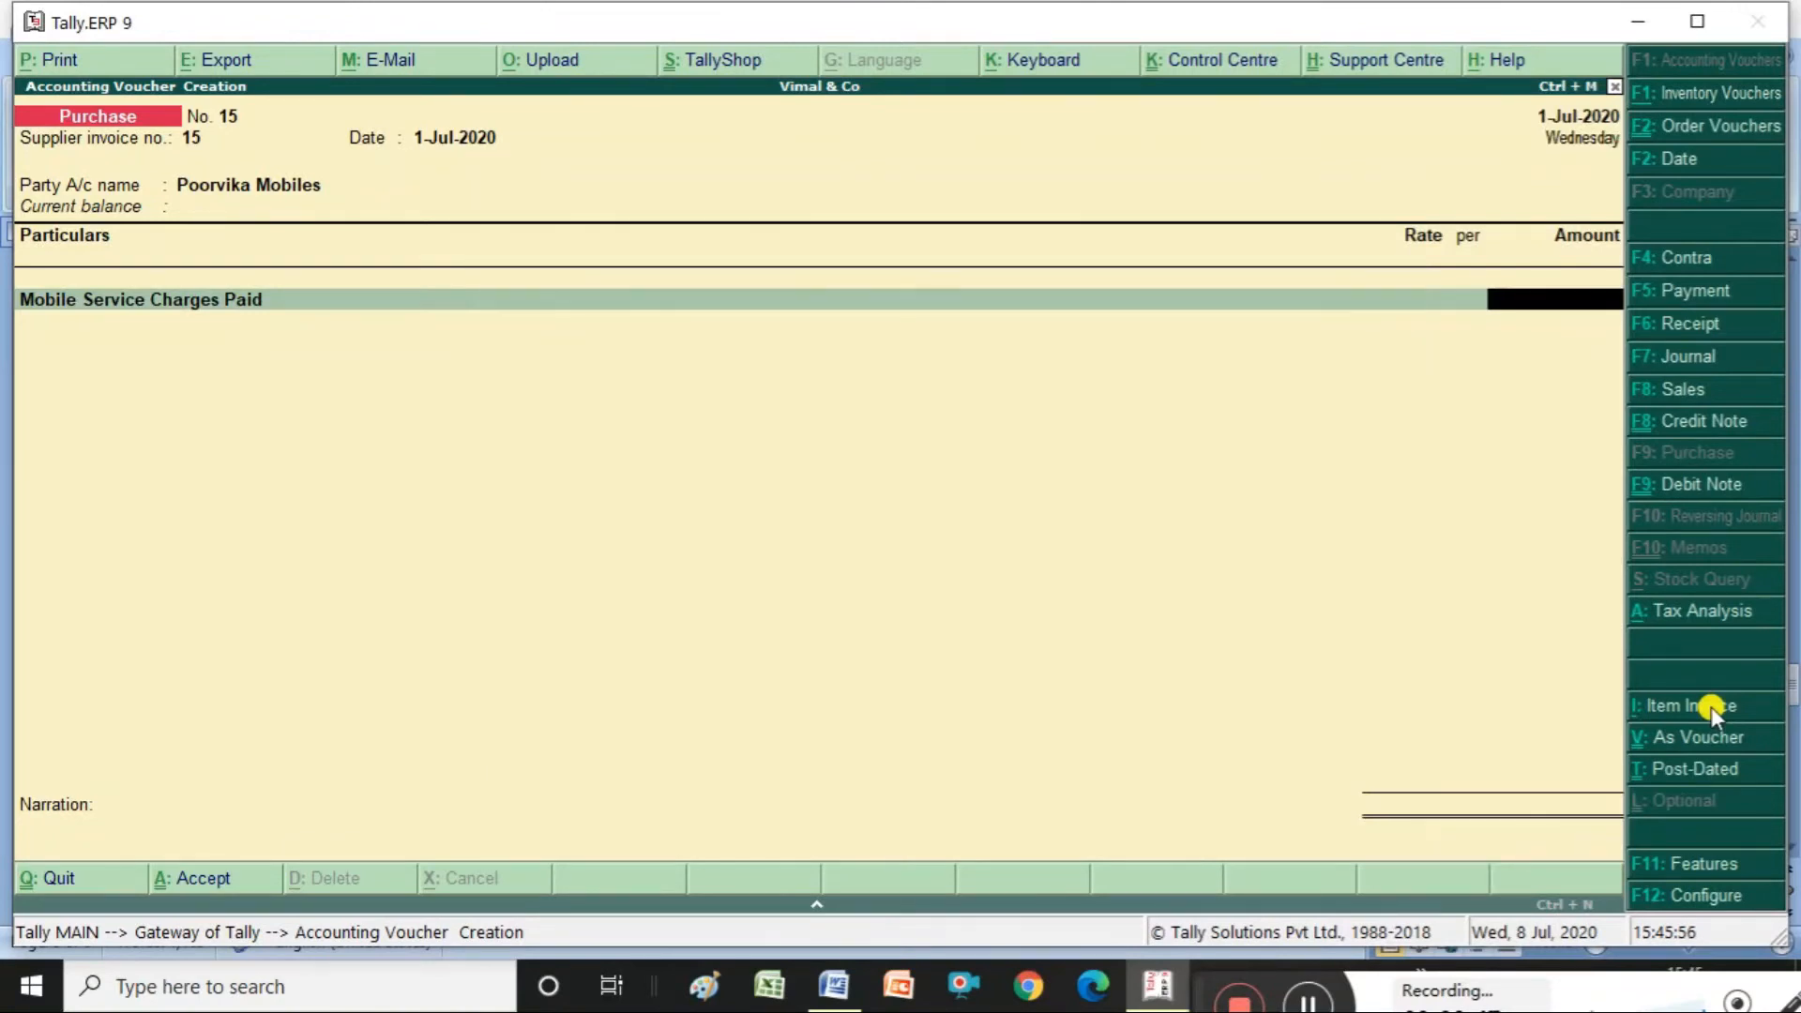
{"action": "key", "text": "alt+Tab"}
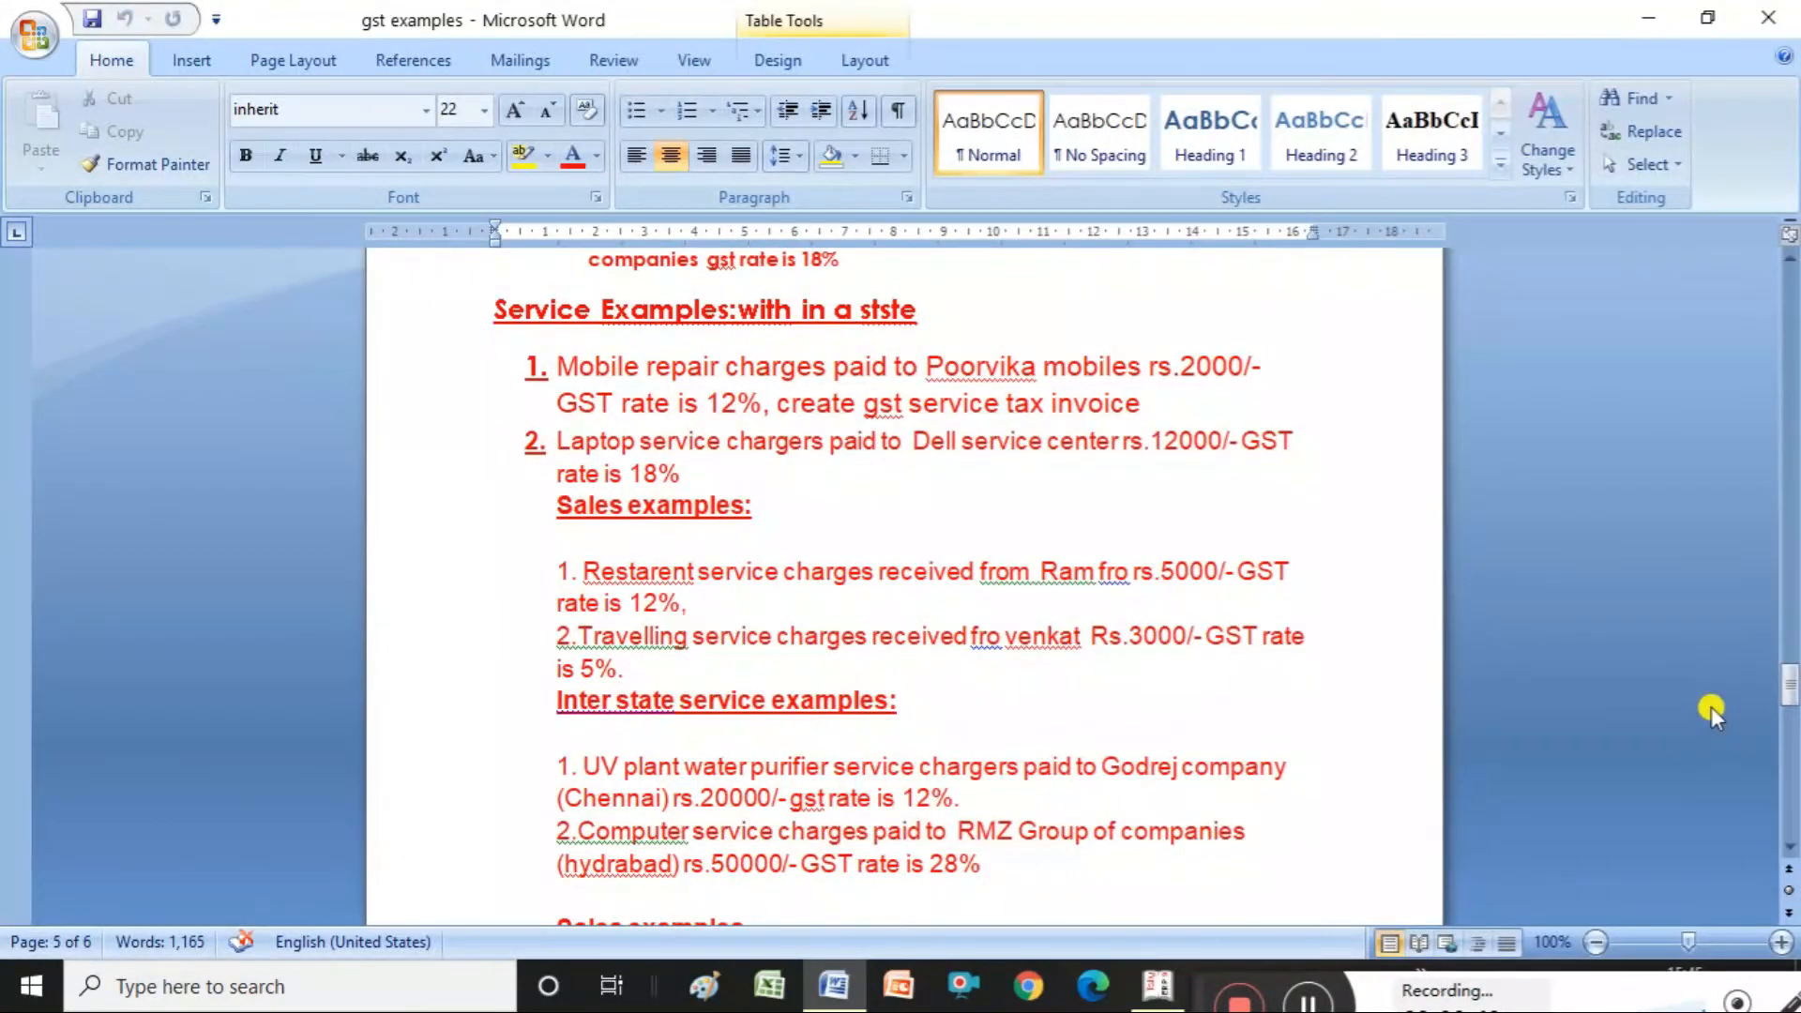
{"action": "key", "text": "alt+Tab"}
{"action": "type", "text": "2000"}
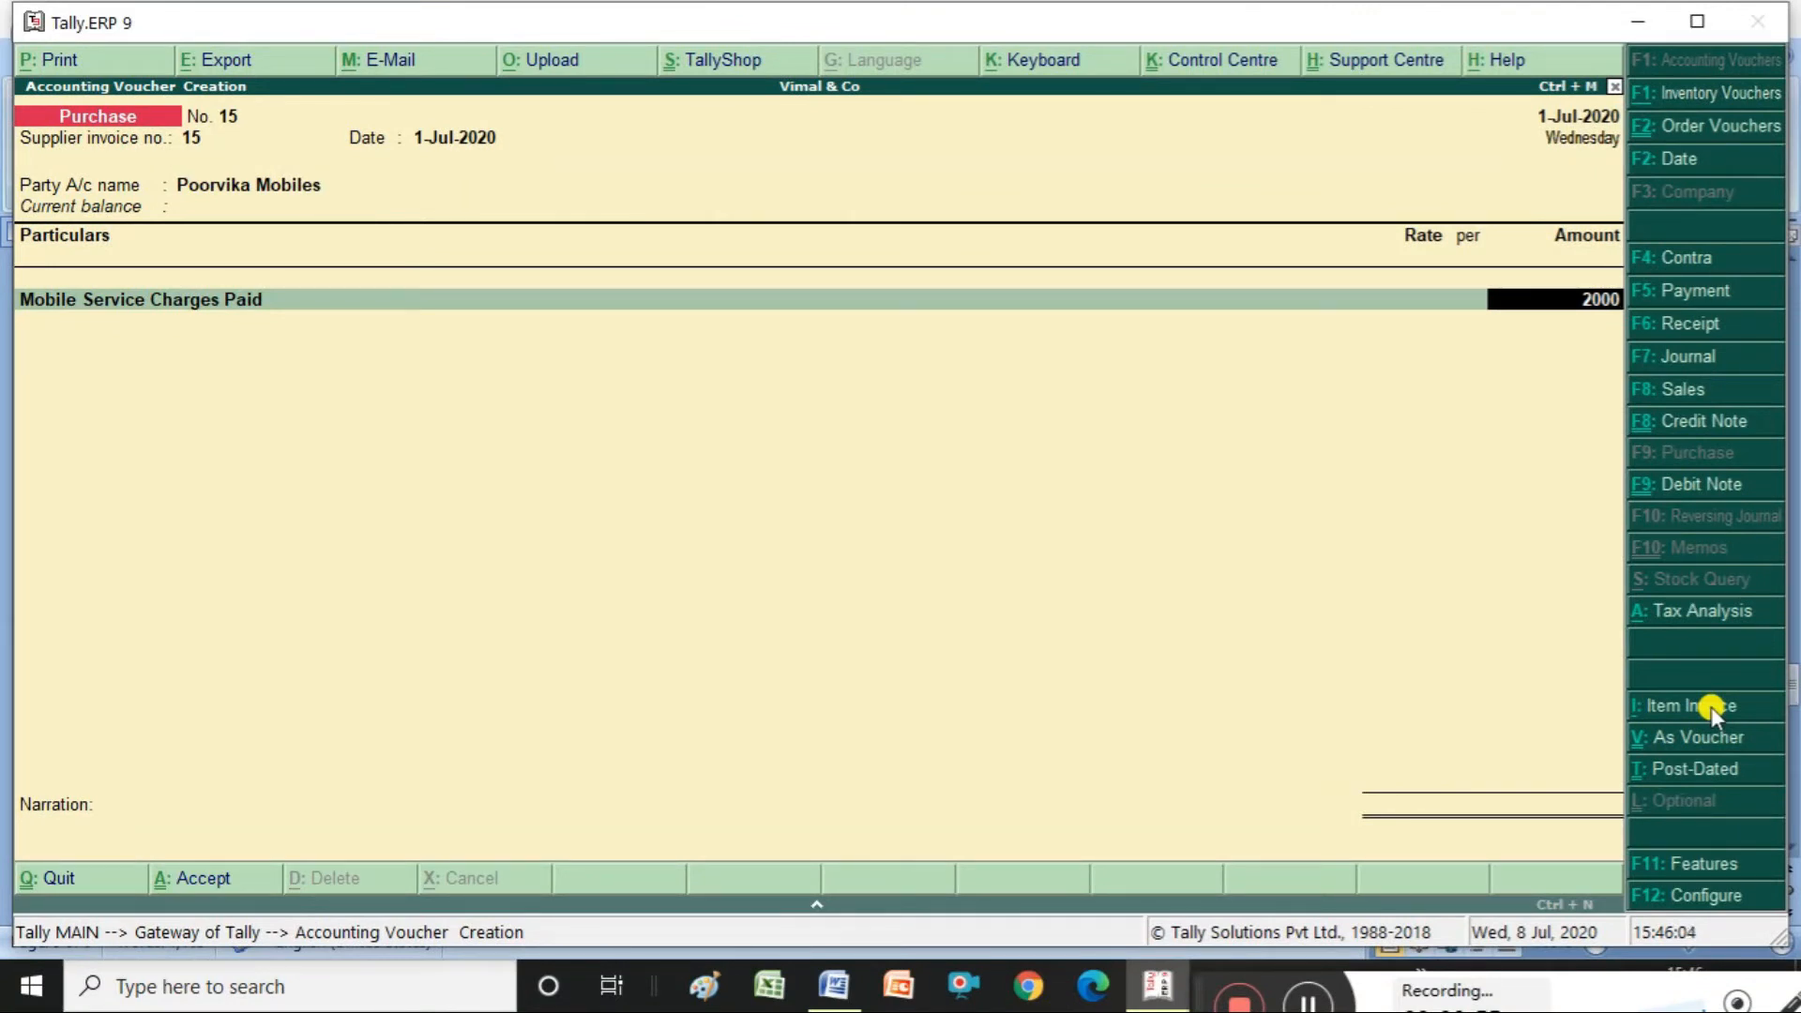
{"action": "key", "text": "Return"}
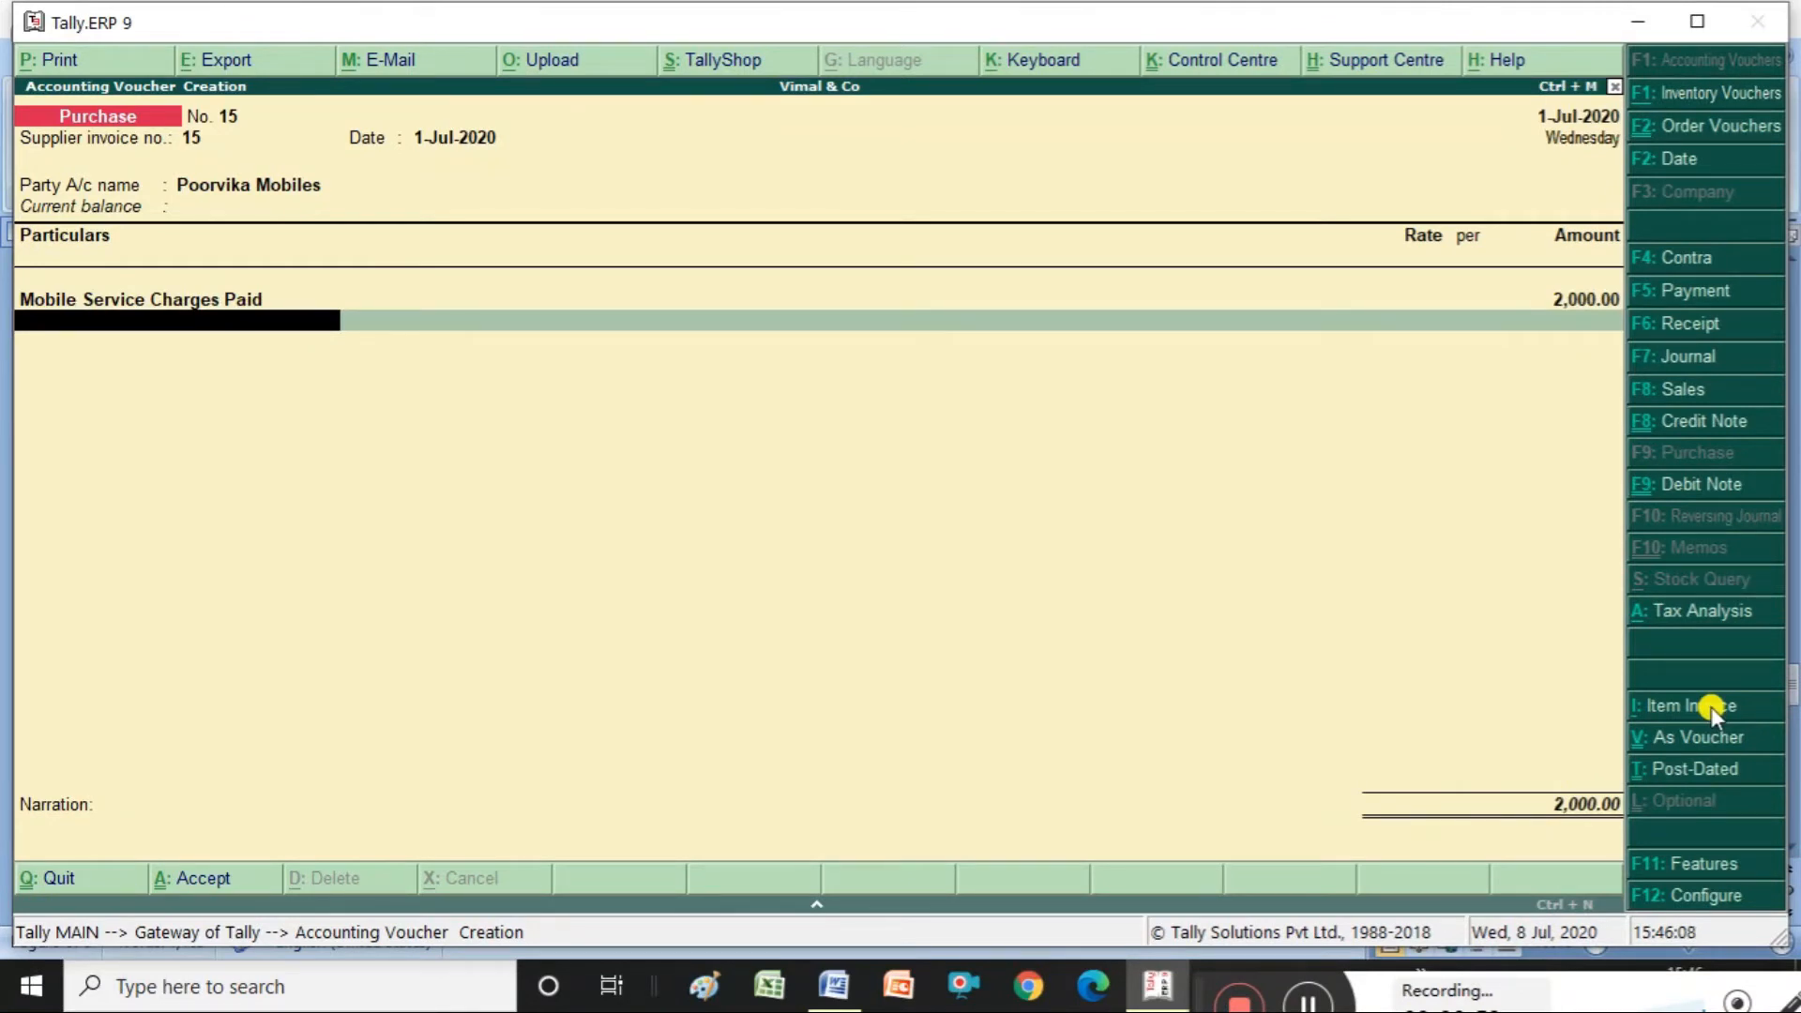
- Add the Cgst and Sgst ledgers below the service charges line, accepting their automatically calculated amounts
{"action": "type", "text": "C"}
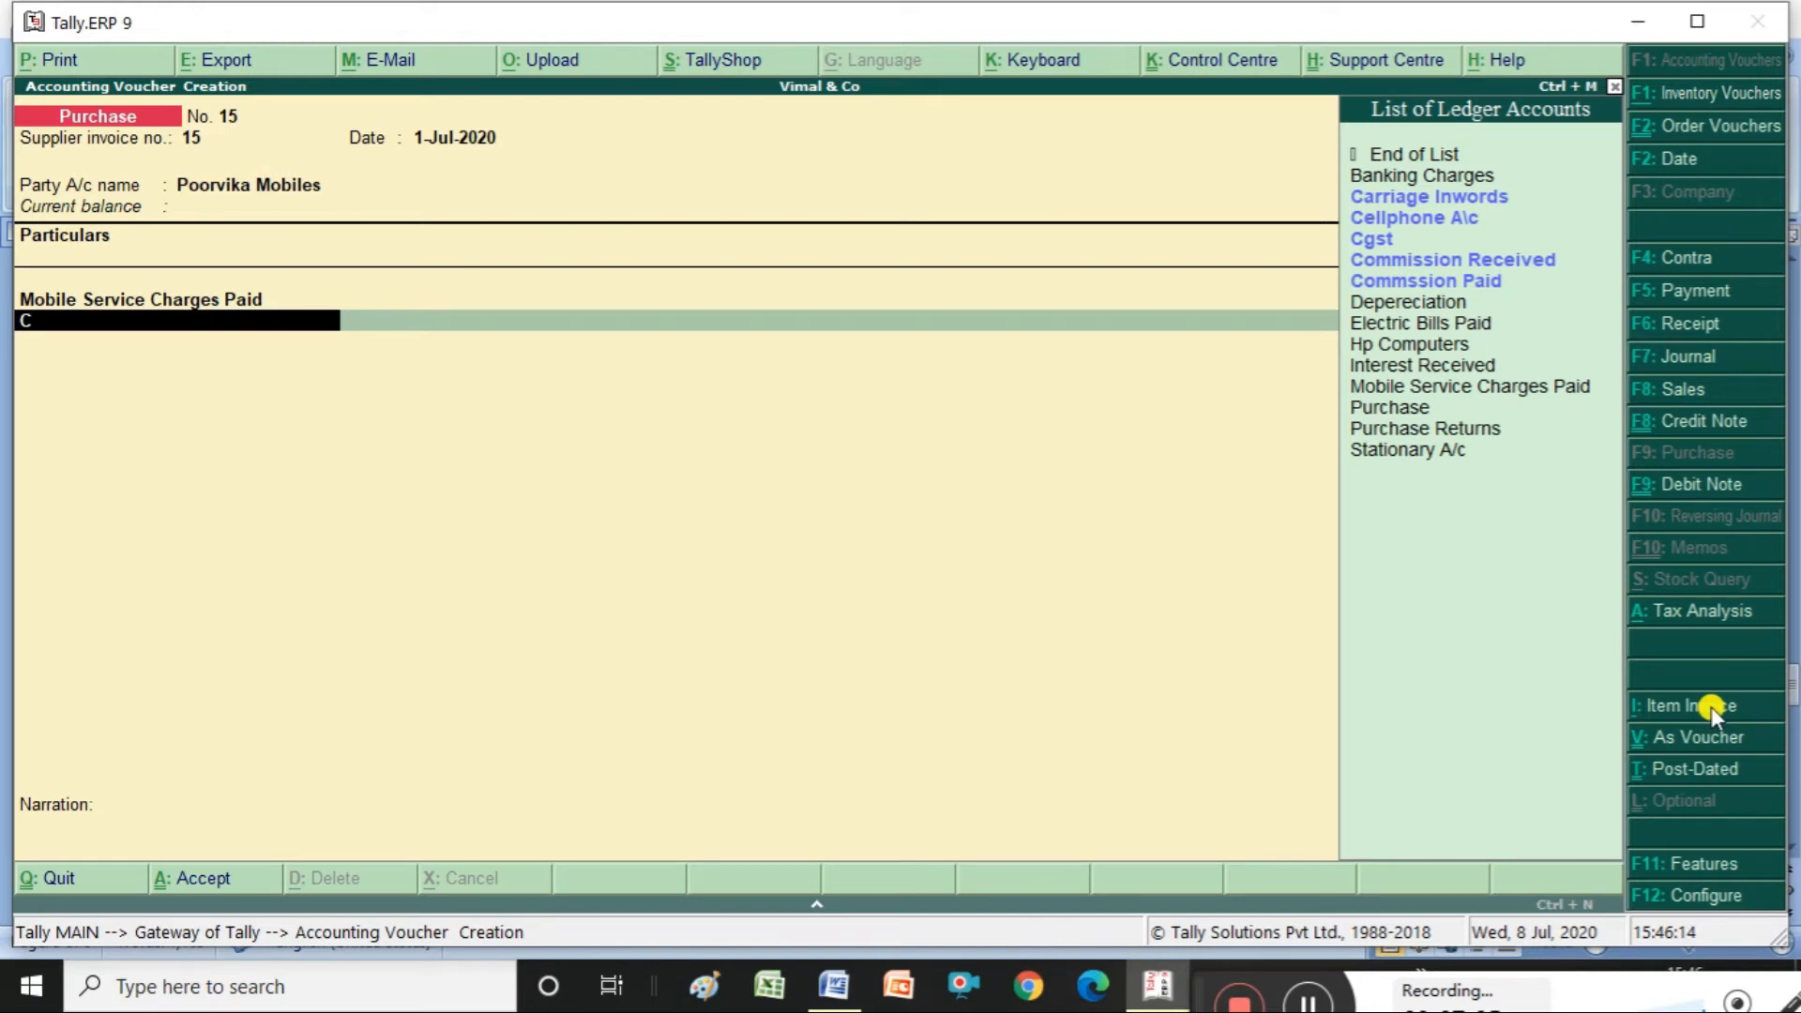
{"action": "type", "text": "g"}
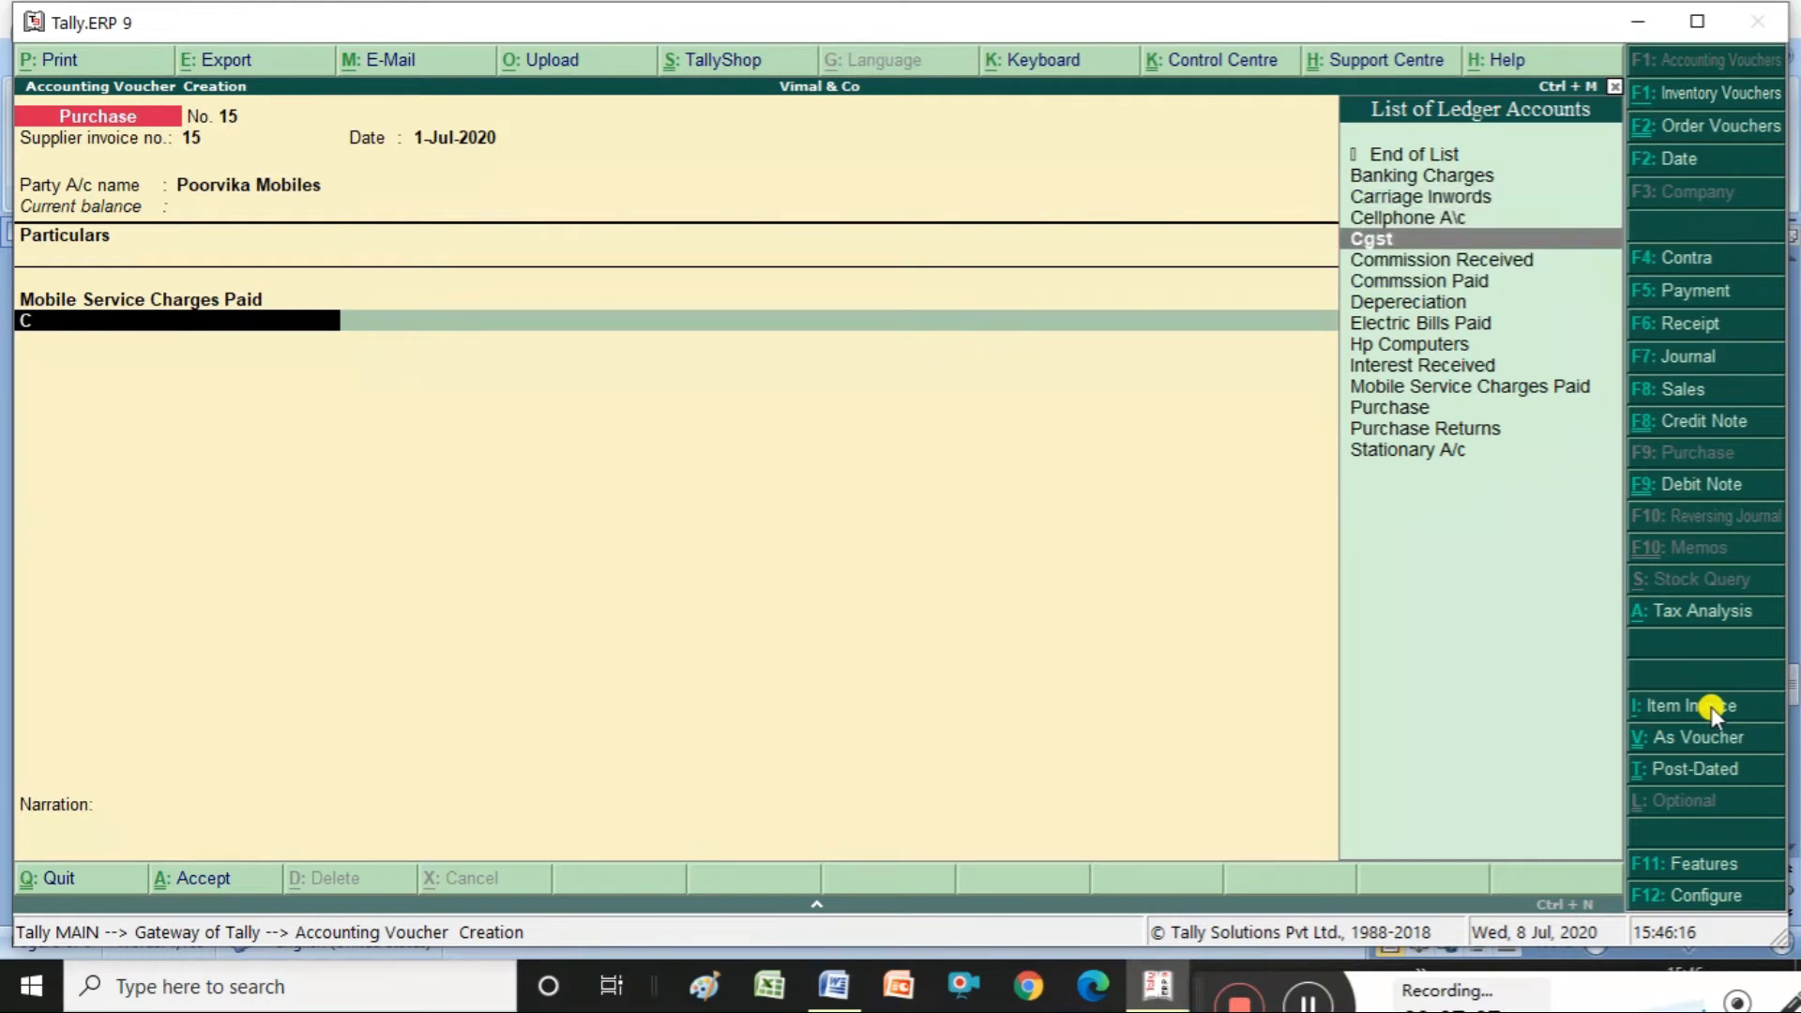
{"action": "key", "text": "Return"}
{"action": "key", "text": "Return"}
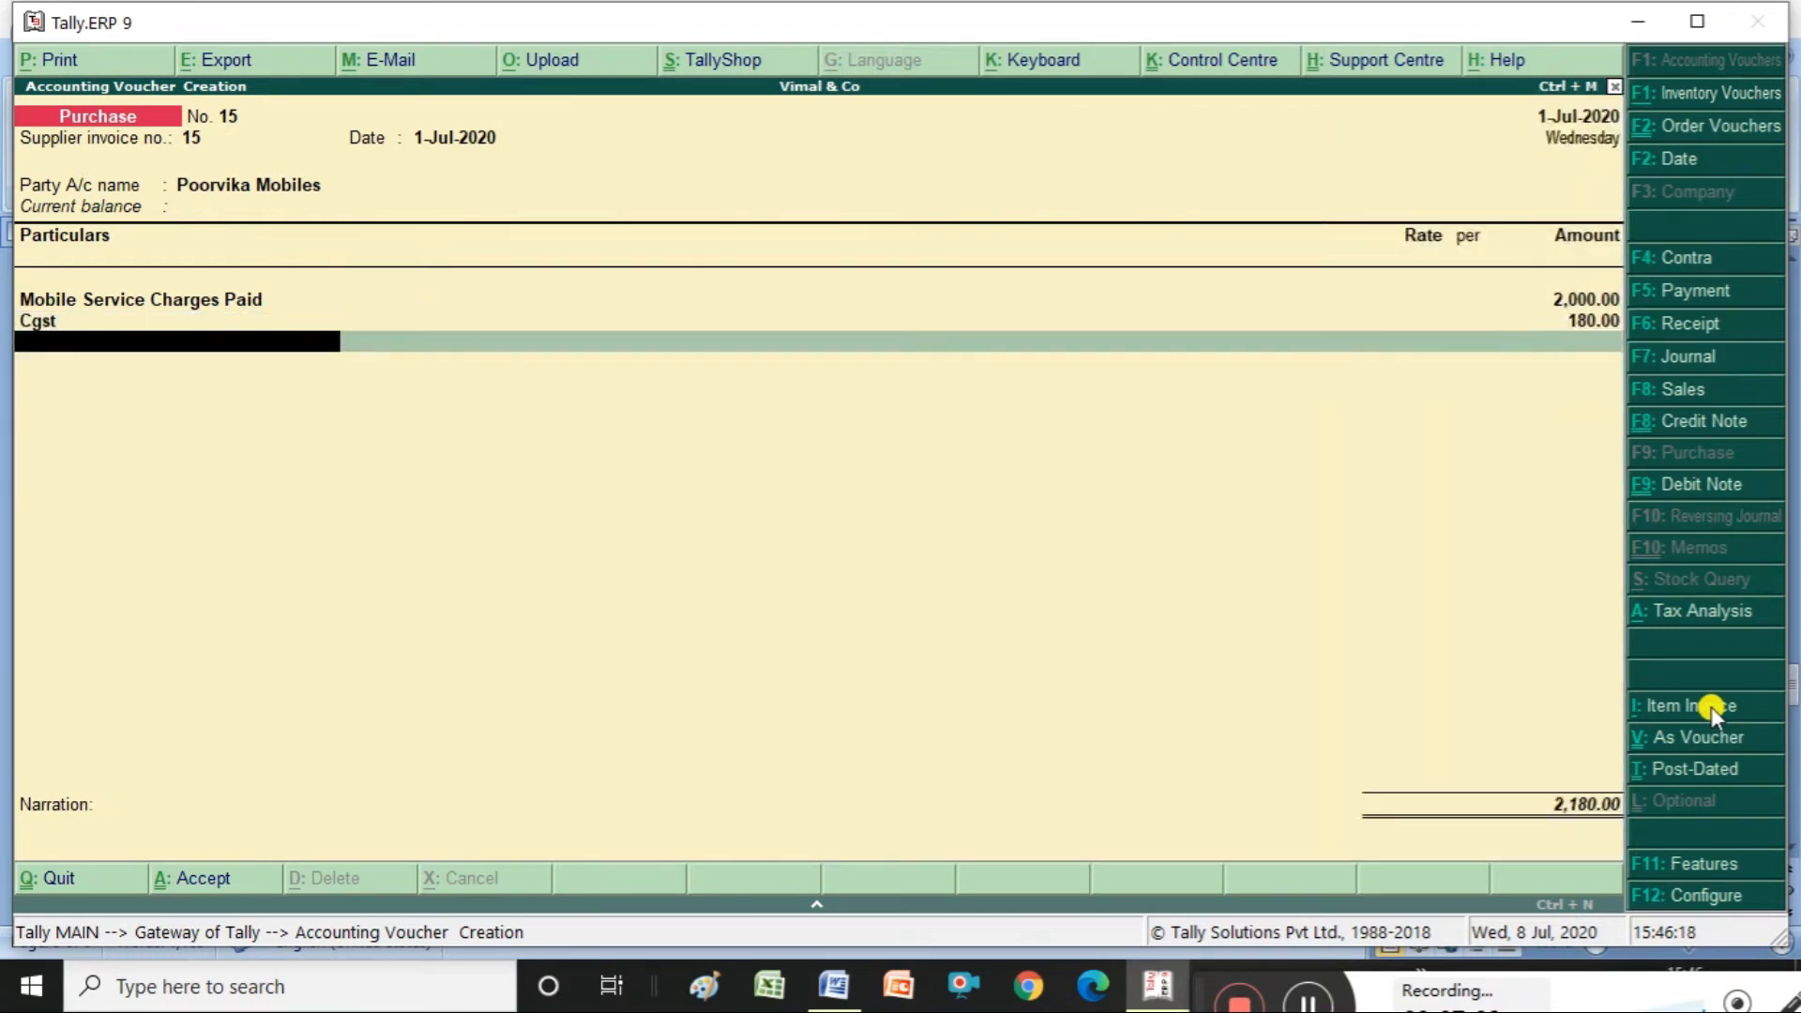
{"action": "type", "text": "S"}
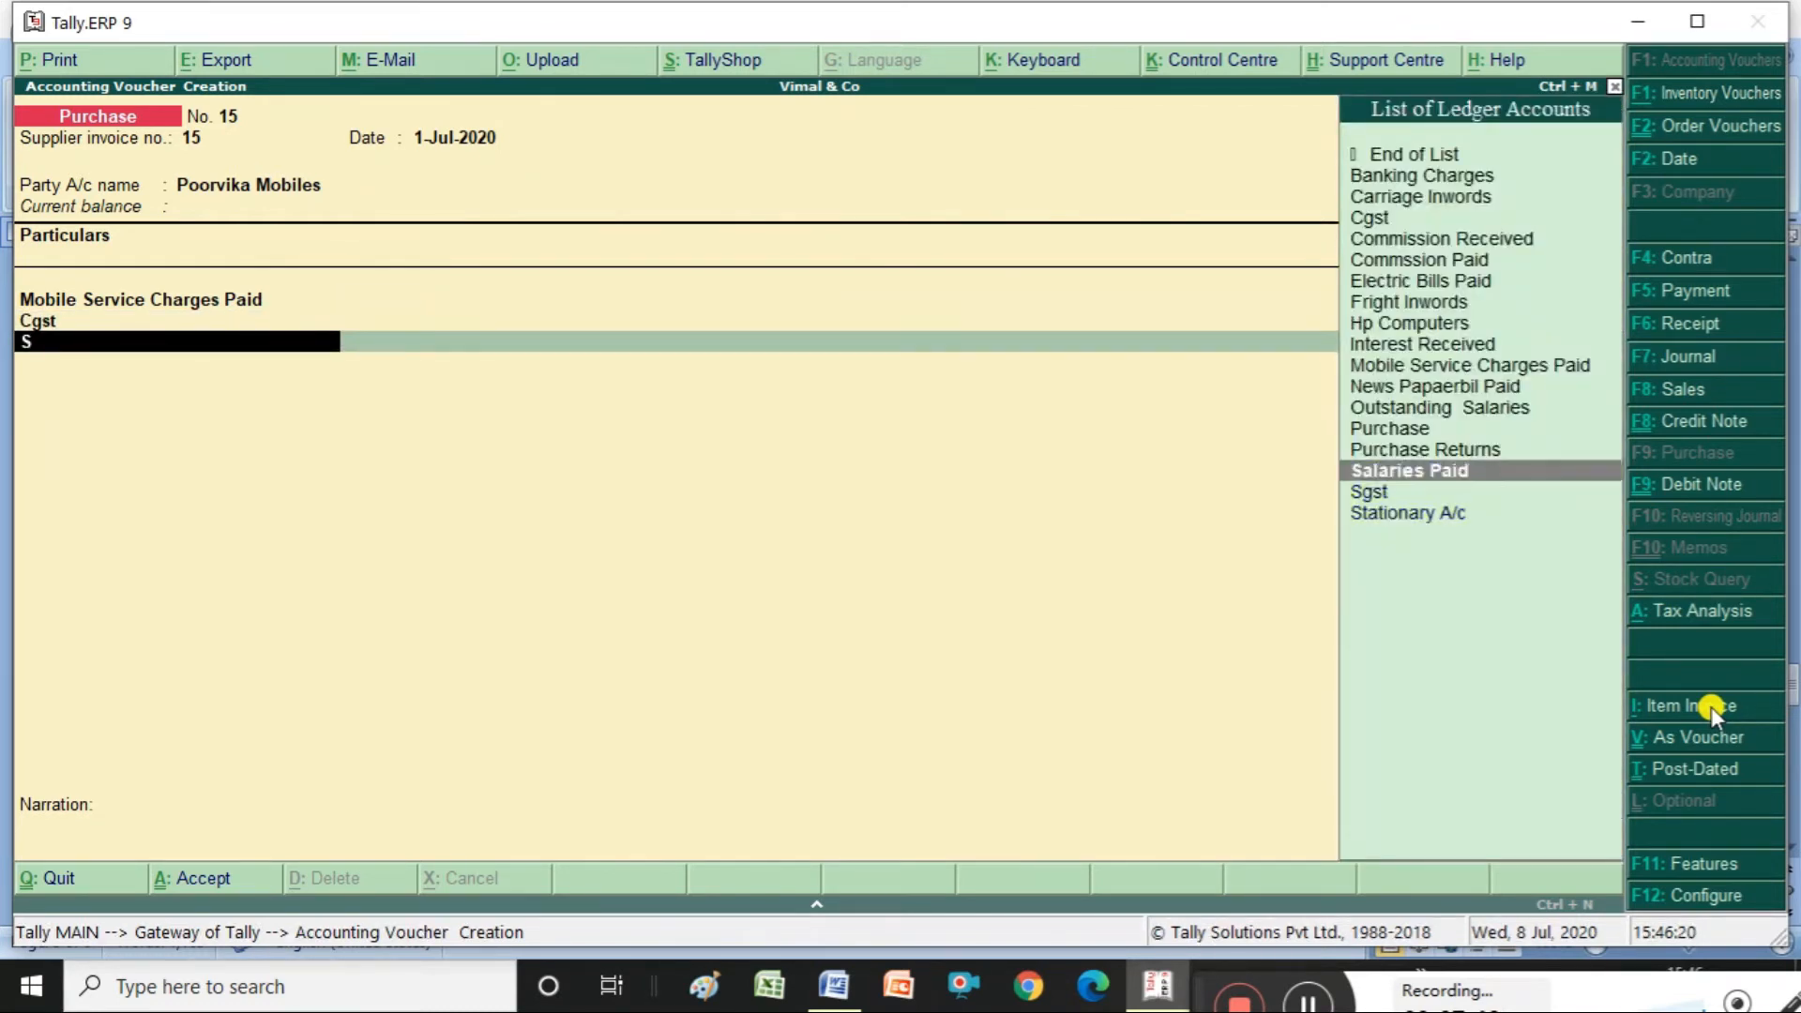
{"action": "key", "text": "Down"}
{"action": "key", "text": "Return"}
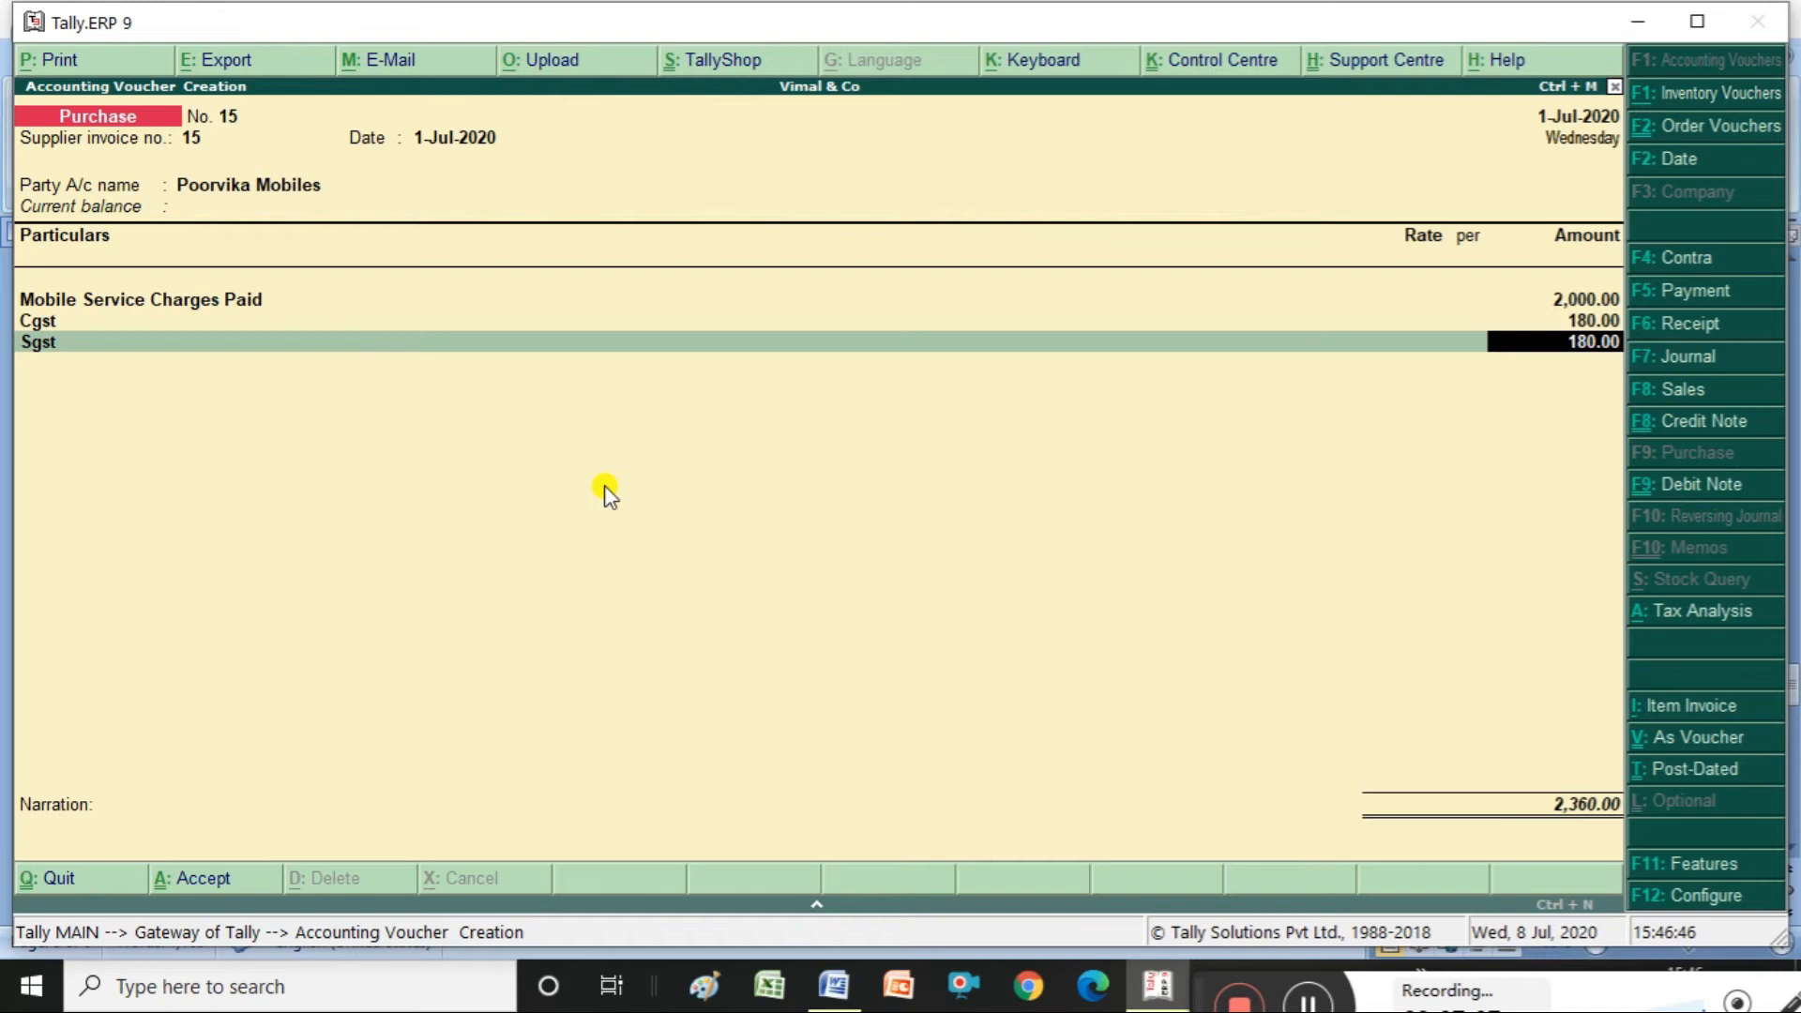
{"action": "key", "text": "Return"}
- End the ledger list, leave the narration blank, and save the purchase voucher
{"action": "key", "text": "Return"}
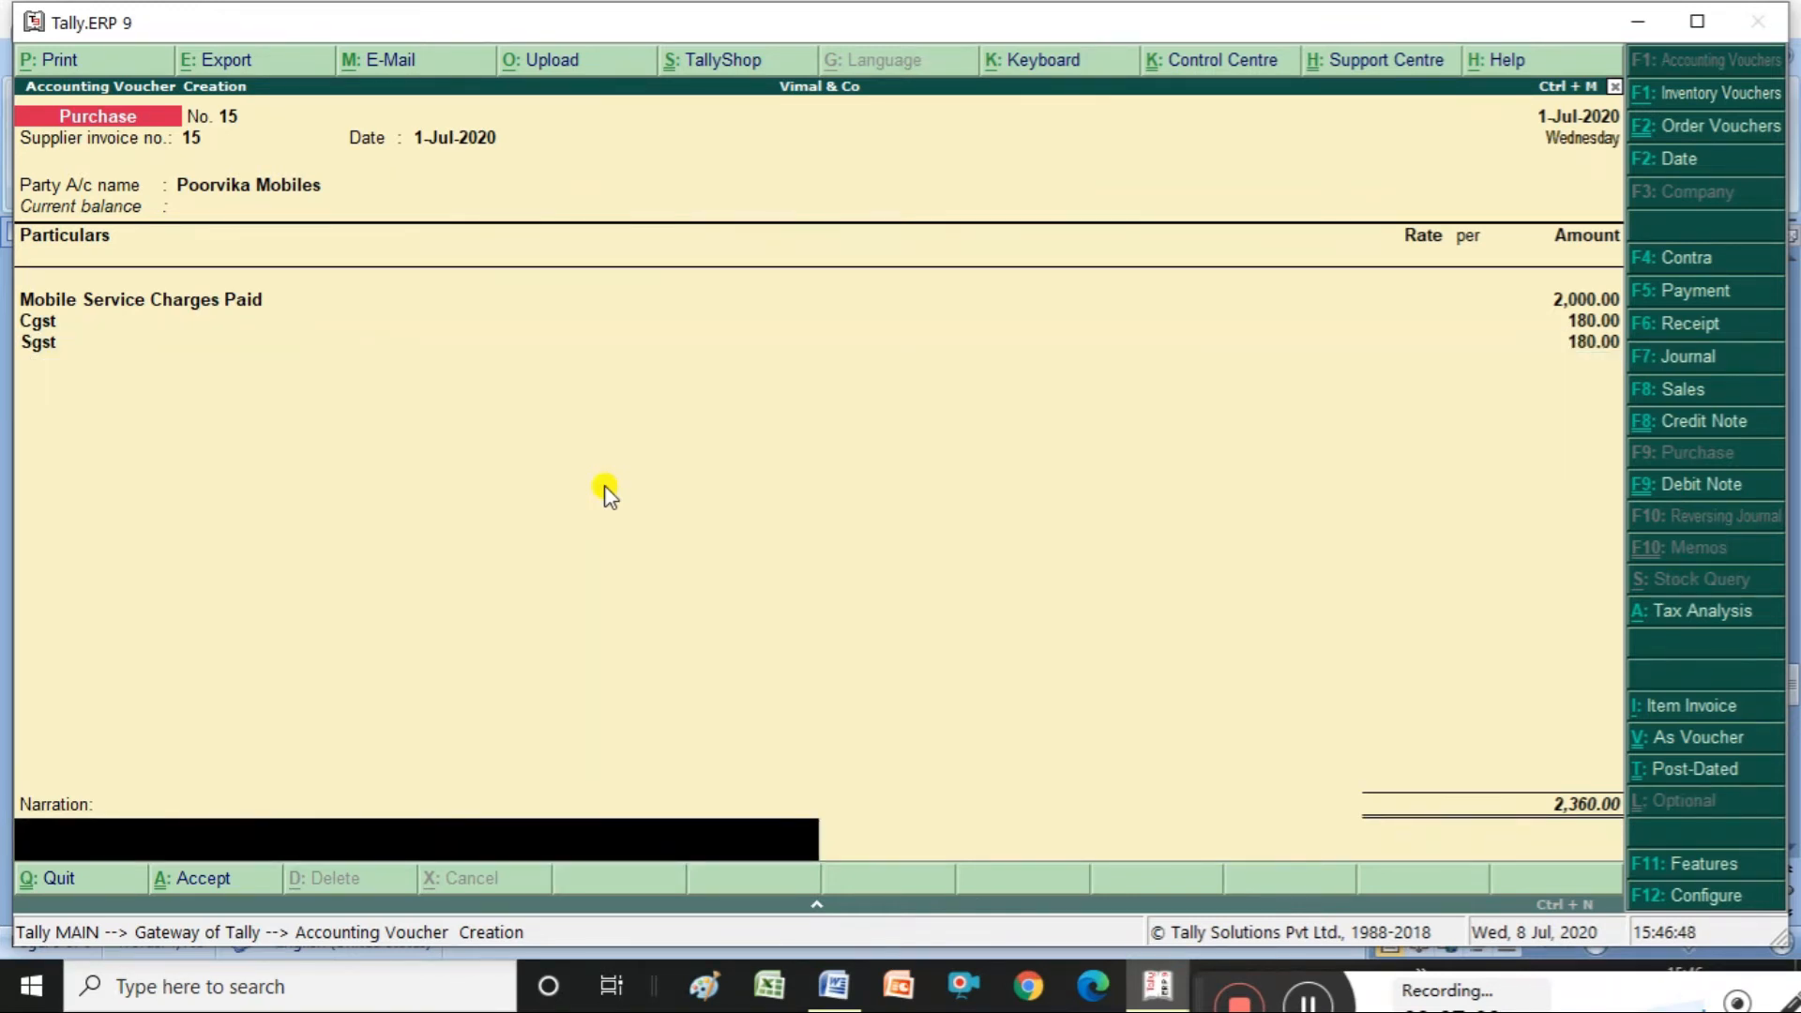
{"action": "key", "text": "Return"}
{"action": "key", "text": "Return"}
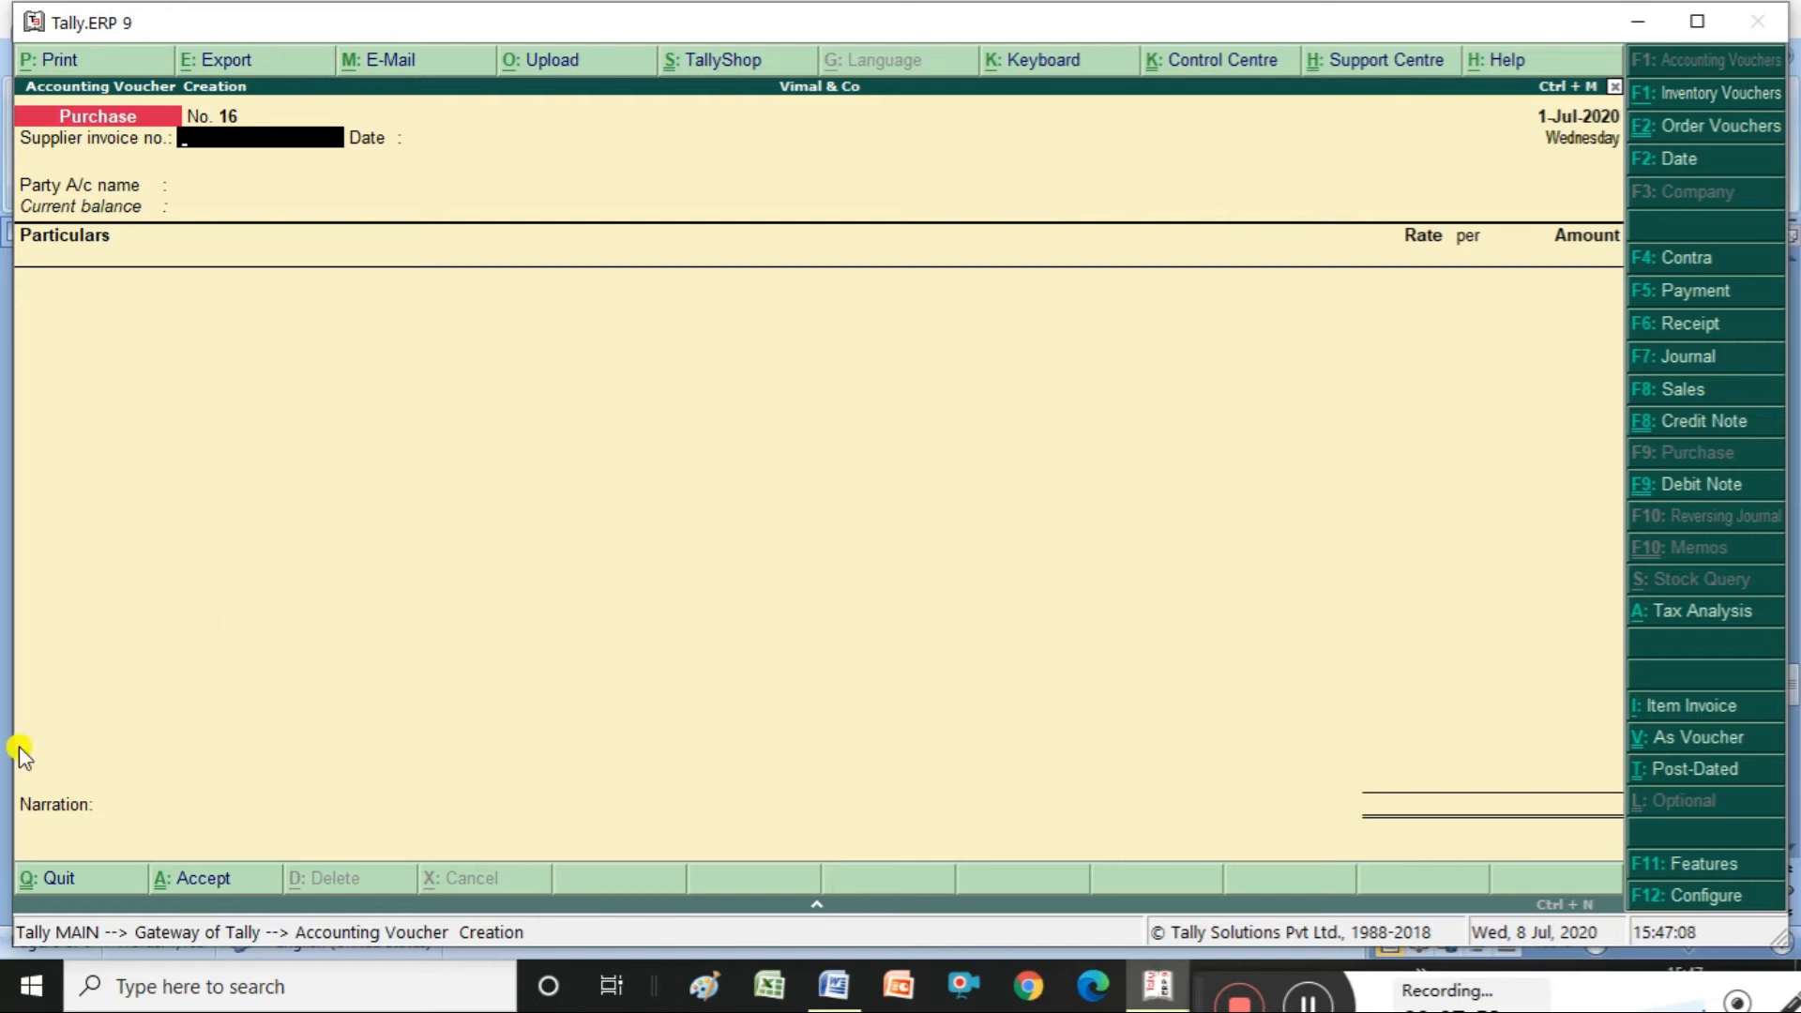
- Switch to the Word document and correct "fro" to "from" in the travelling service charges example
{"action": "left_click", "coordinate": [833, 985]}
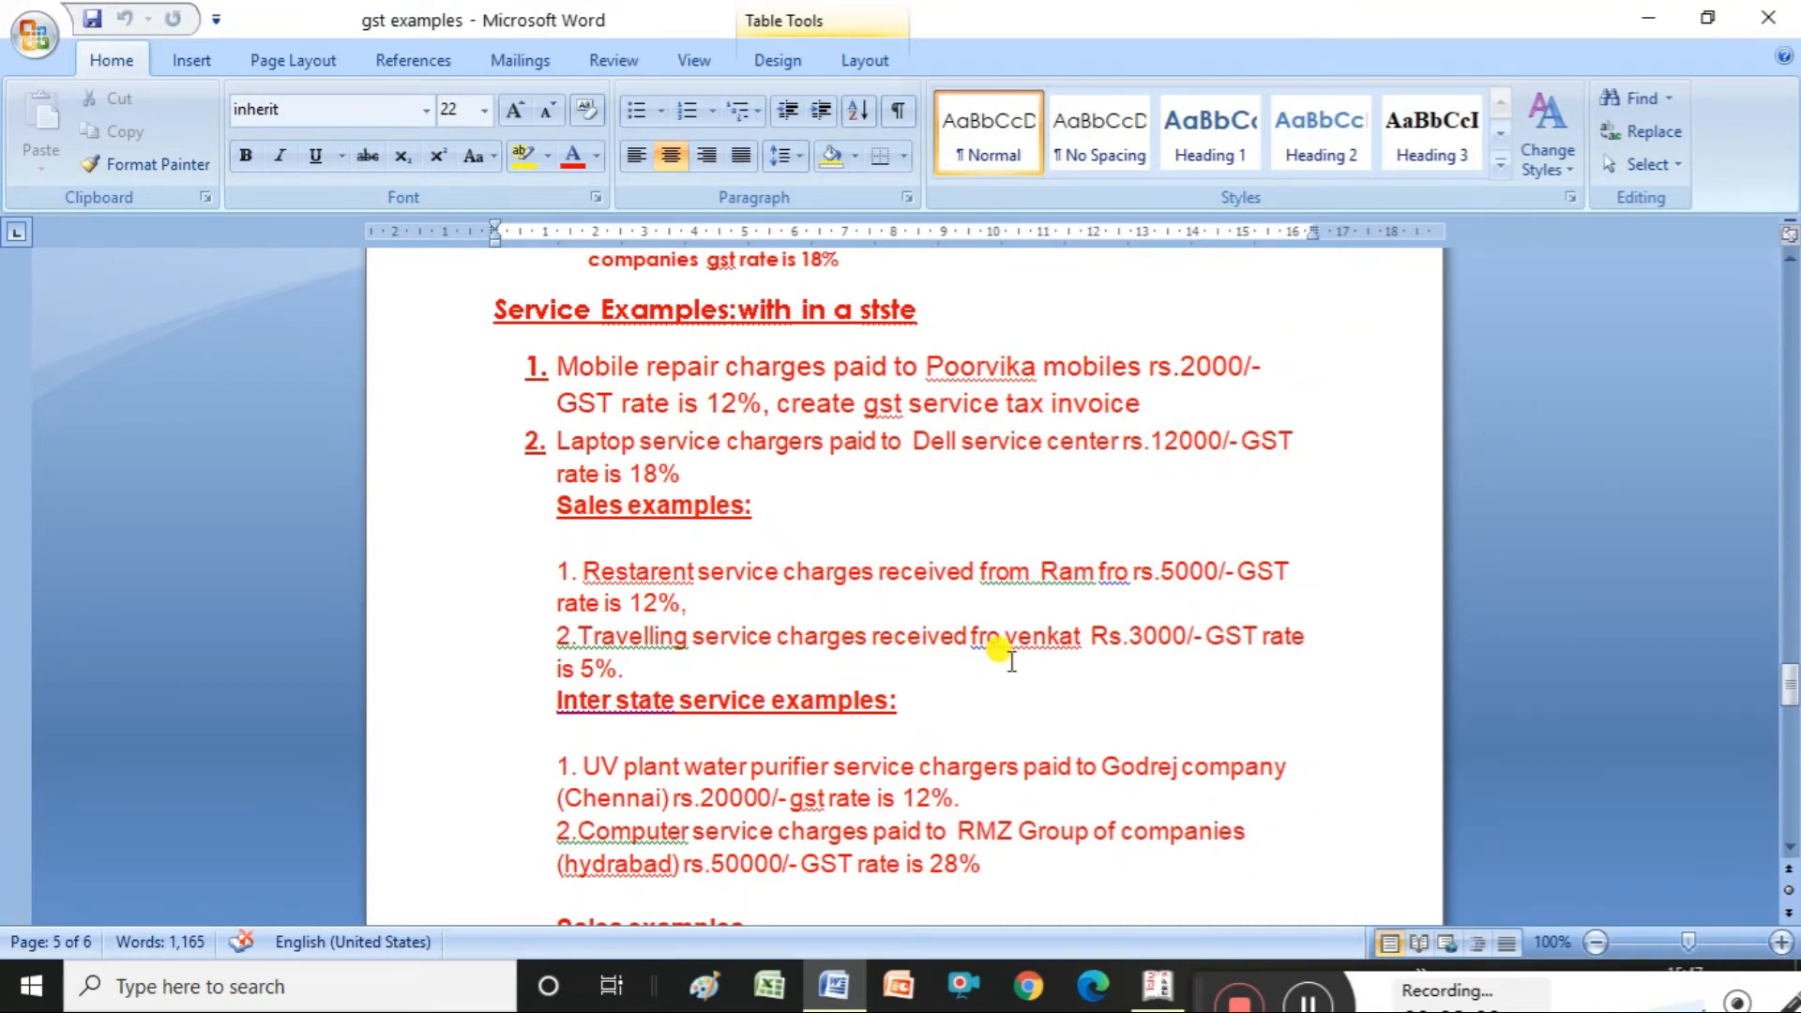
{"action": "left_click", "coordinate": [1002, 637]}
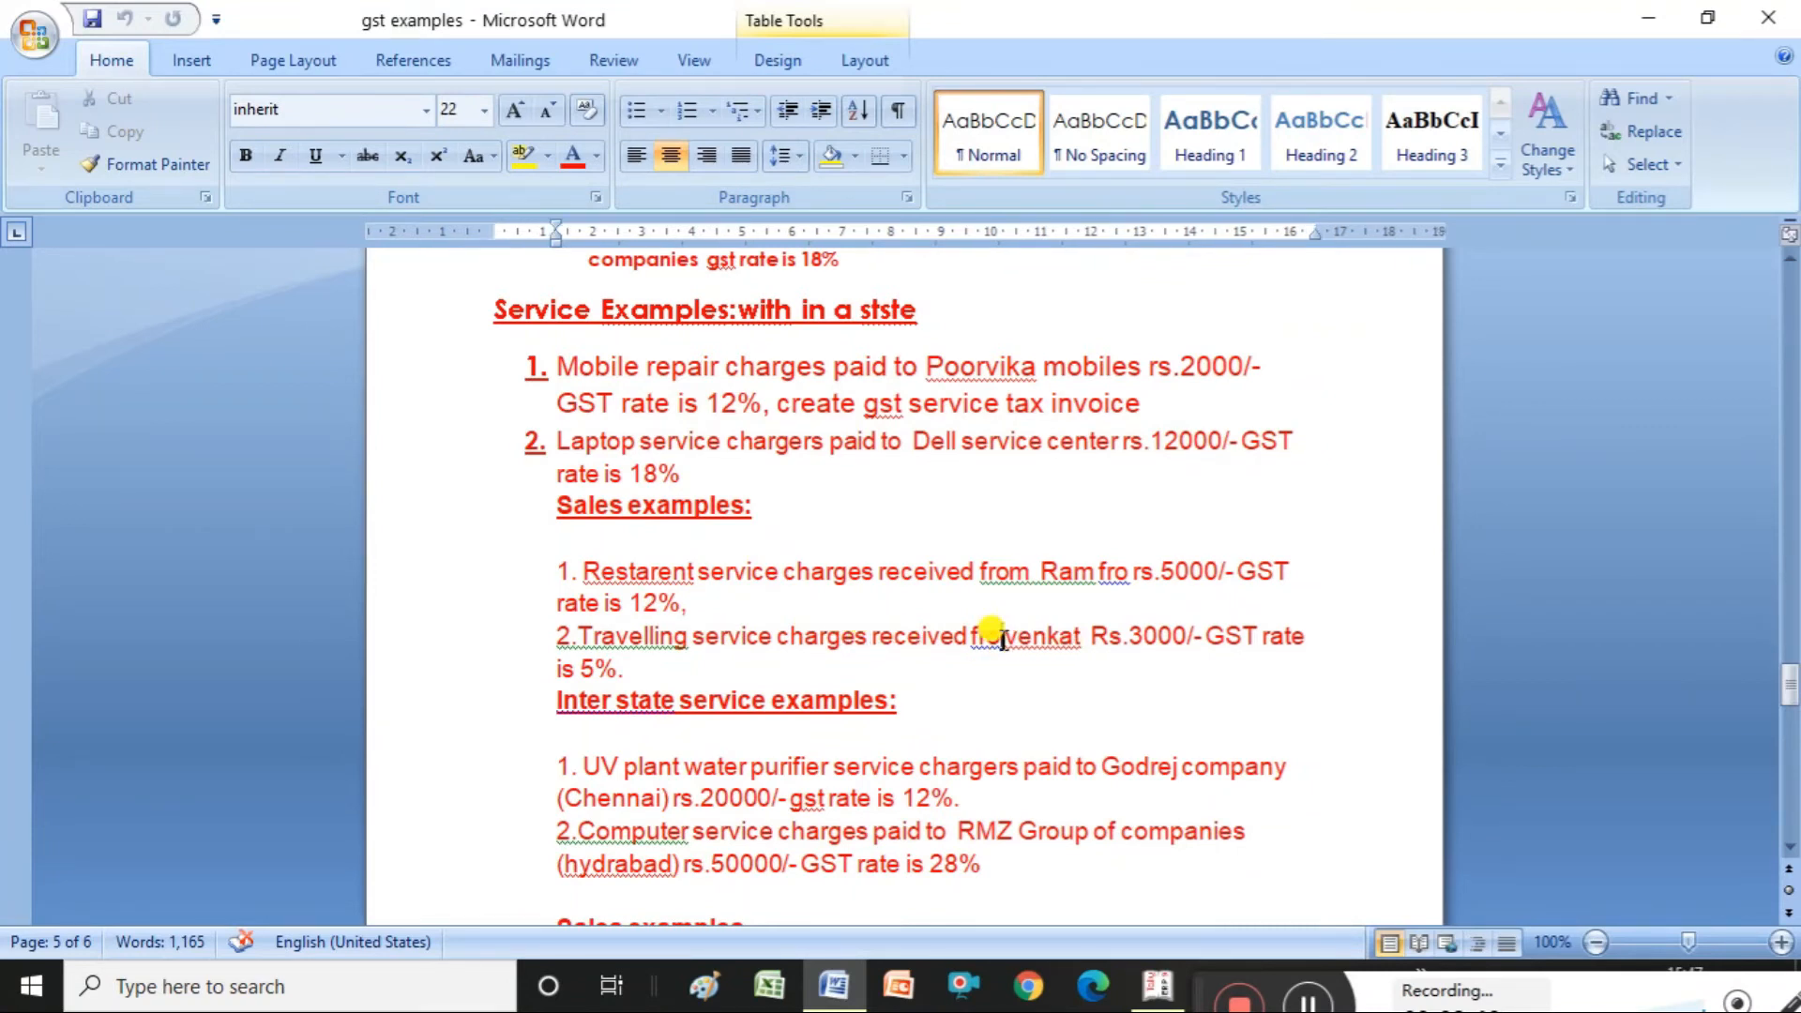
{"action": "type", "text": "m"}
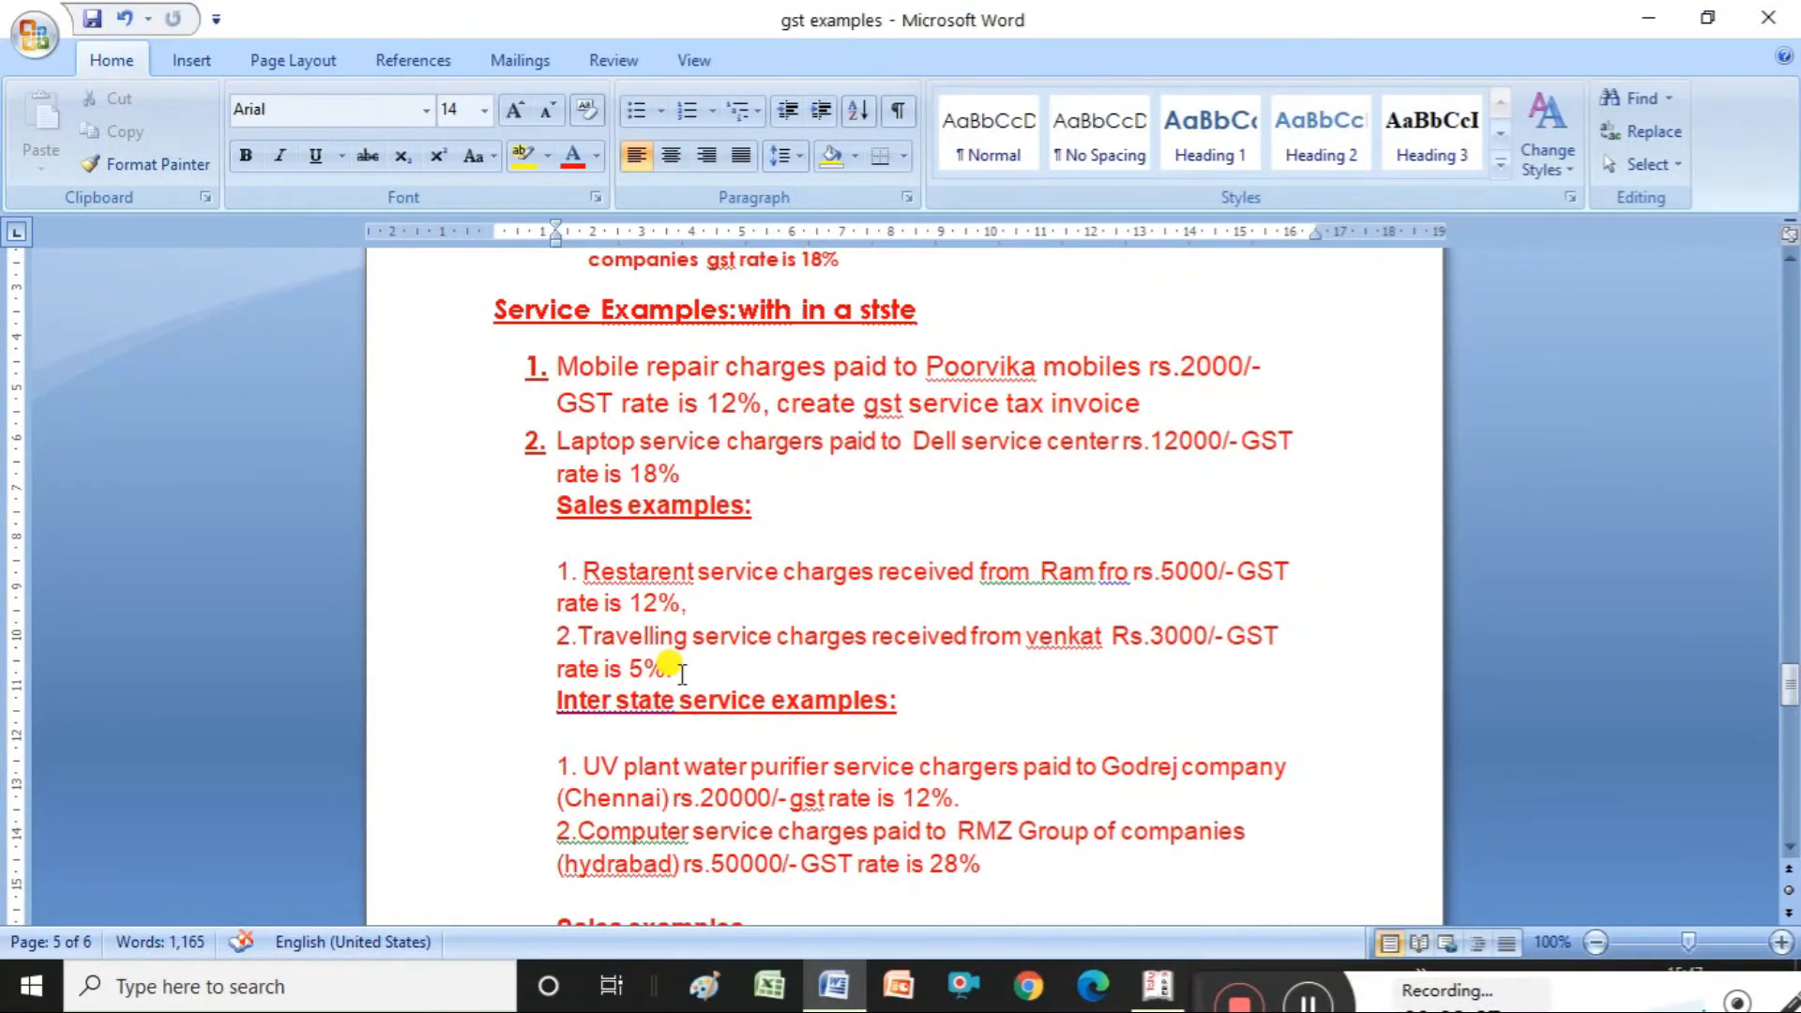
- Switch back to Tally.ERP 9 and quit the blank purchase voucher to return to the Gateway of Tally
{"action": "left_click", "coordinate": [1157, 981]}
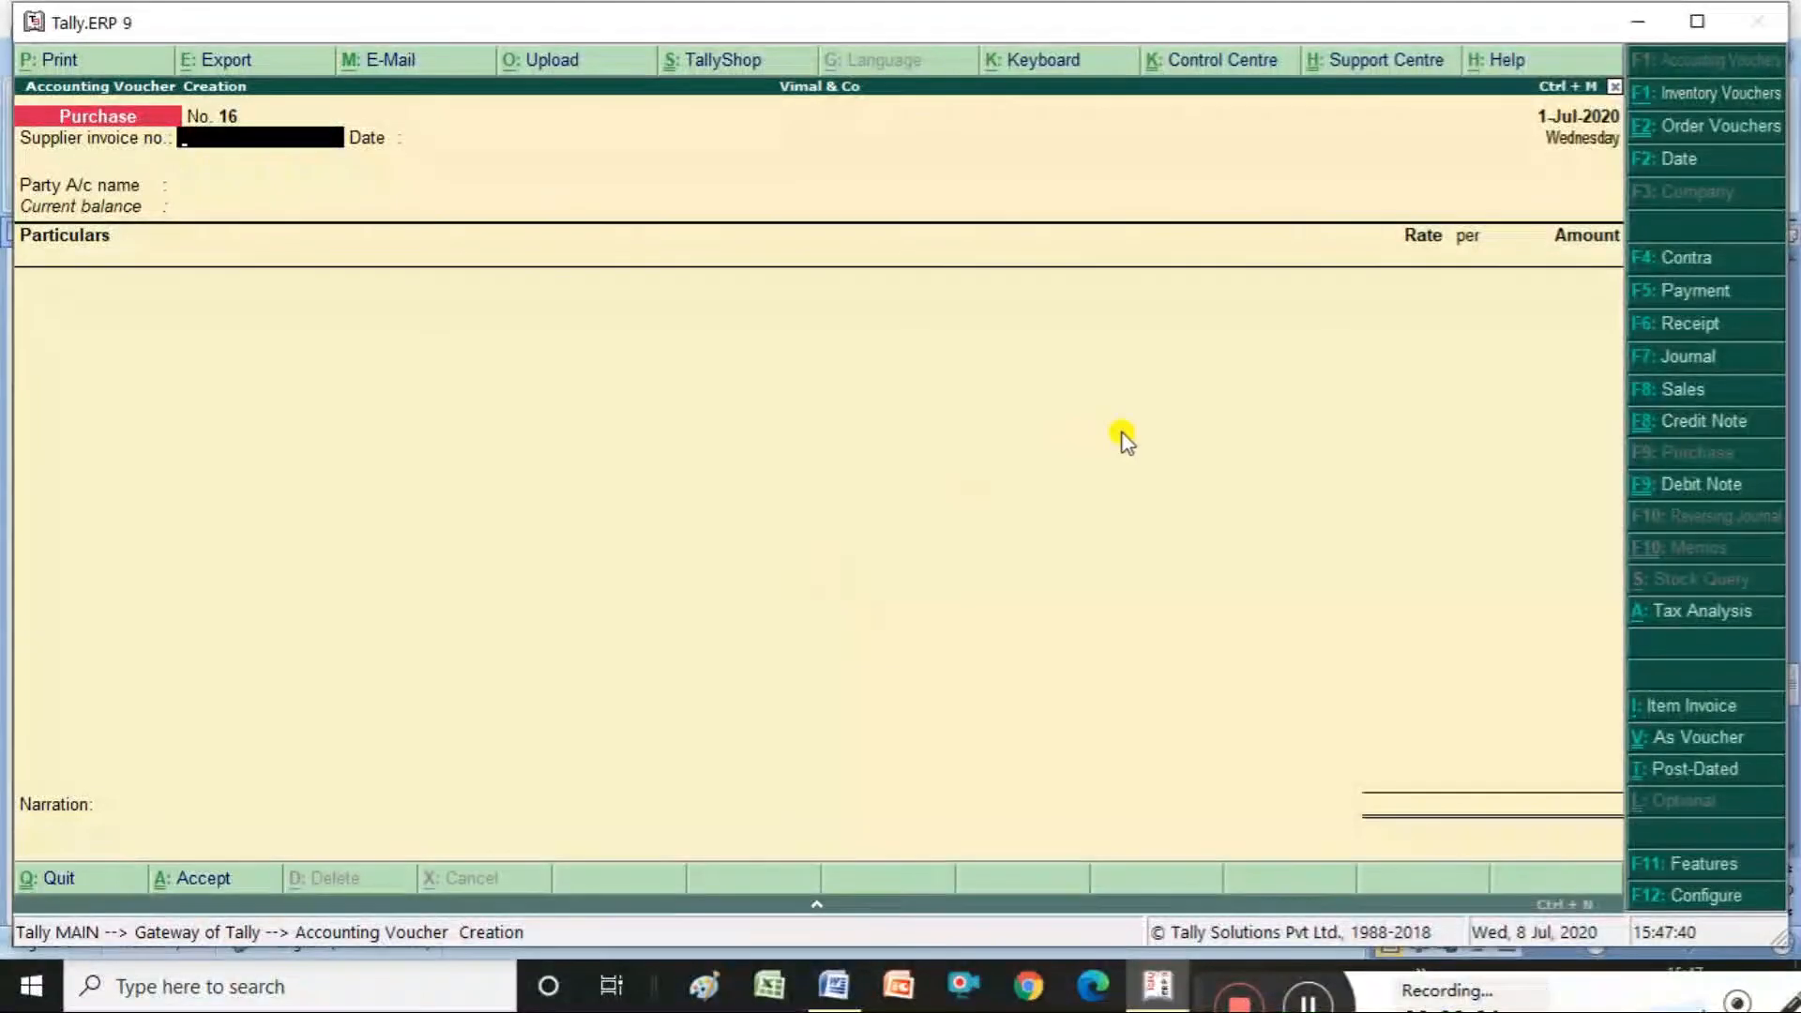
{"action": "key", "text": "Escape"}
{"action": "key", "text": "Return"}
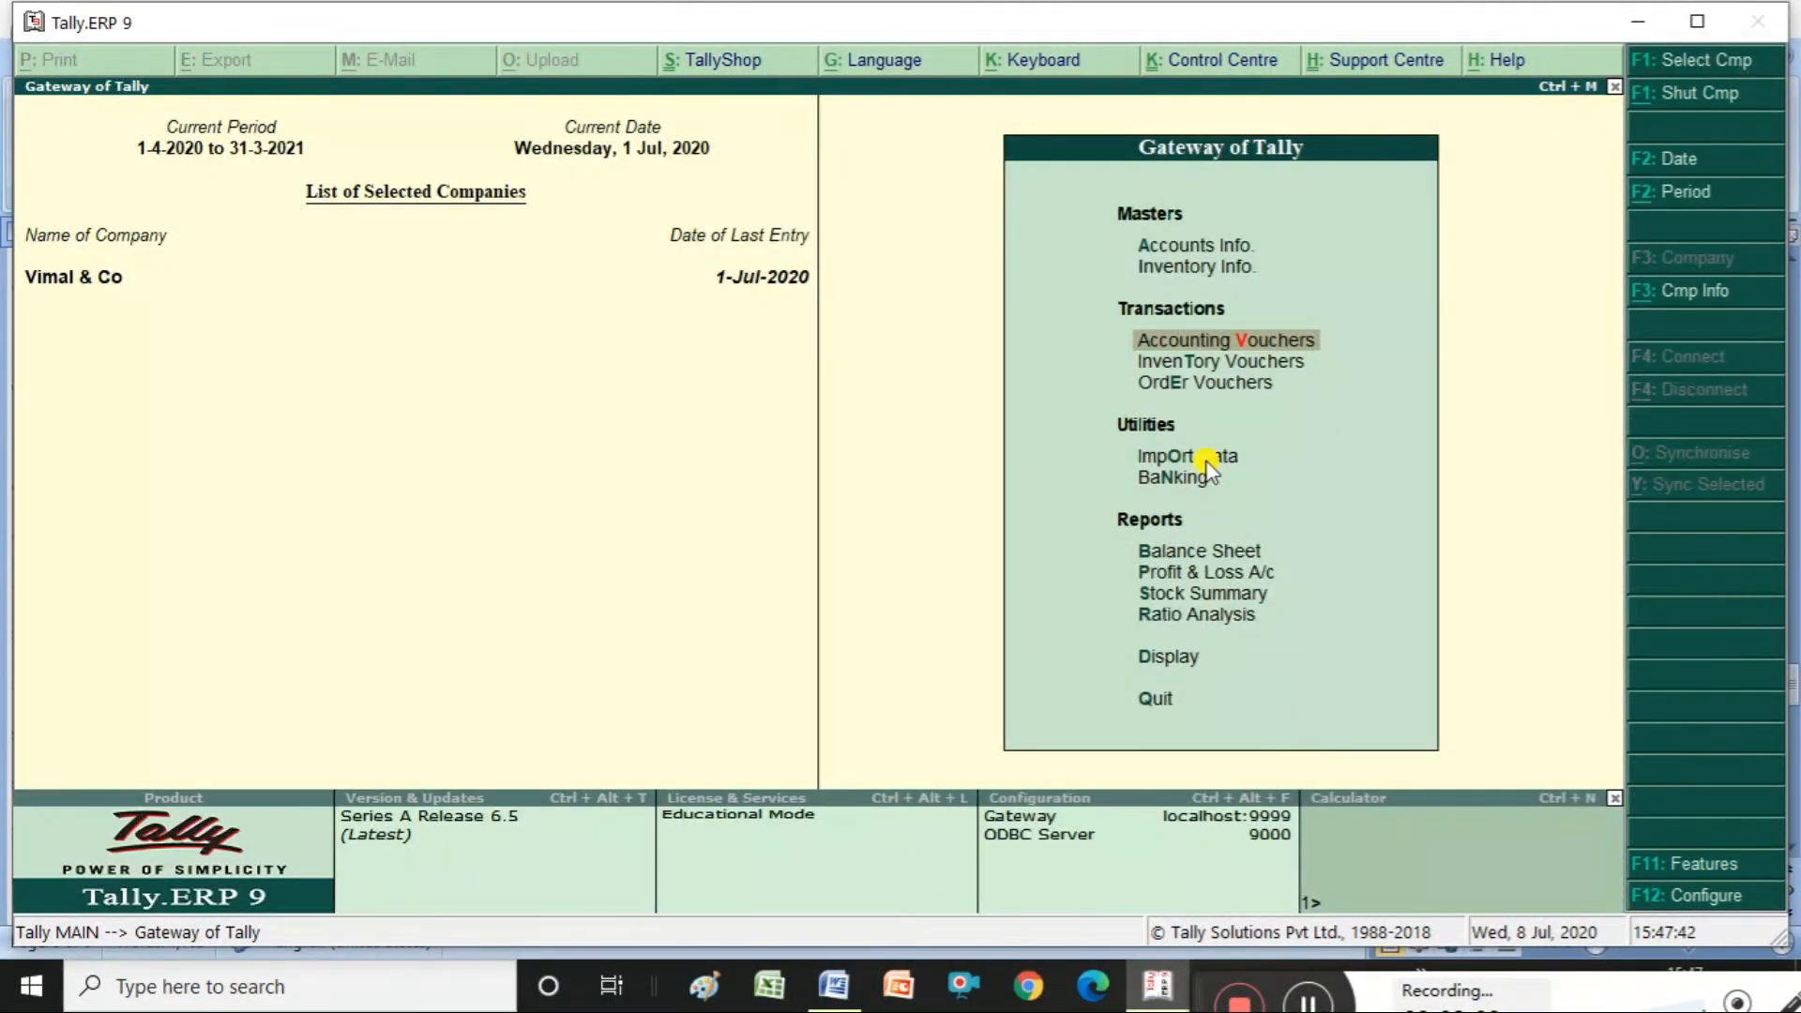
- Start a new ledger named Travelling Service Charges Received and place it under the Sales Accounts group
{"action": "left_click", "coordinate": [1221, 242]}
{"action": "key", "text": "l"}
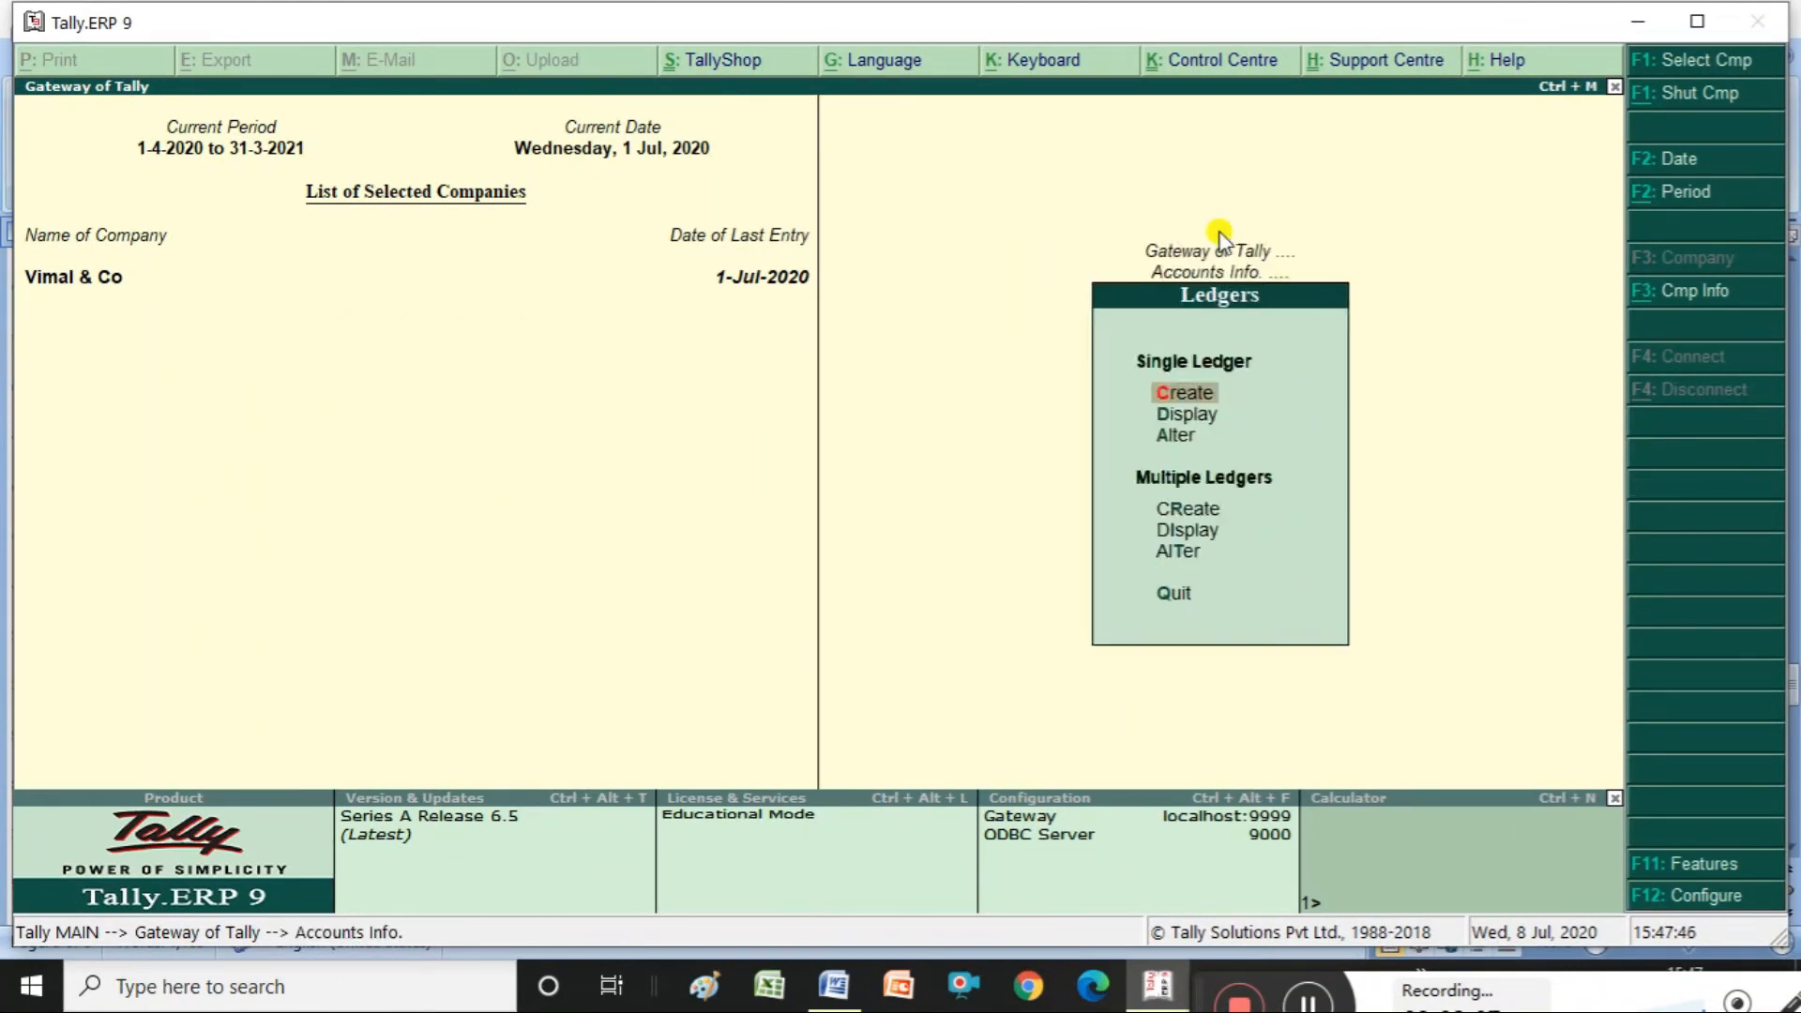
{"action": "key", "text": "Return"}
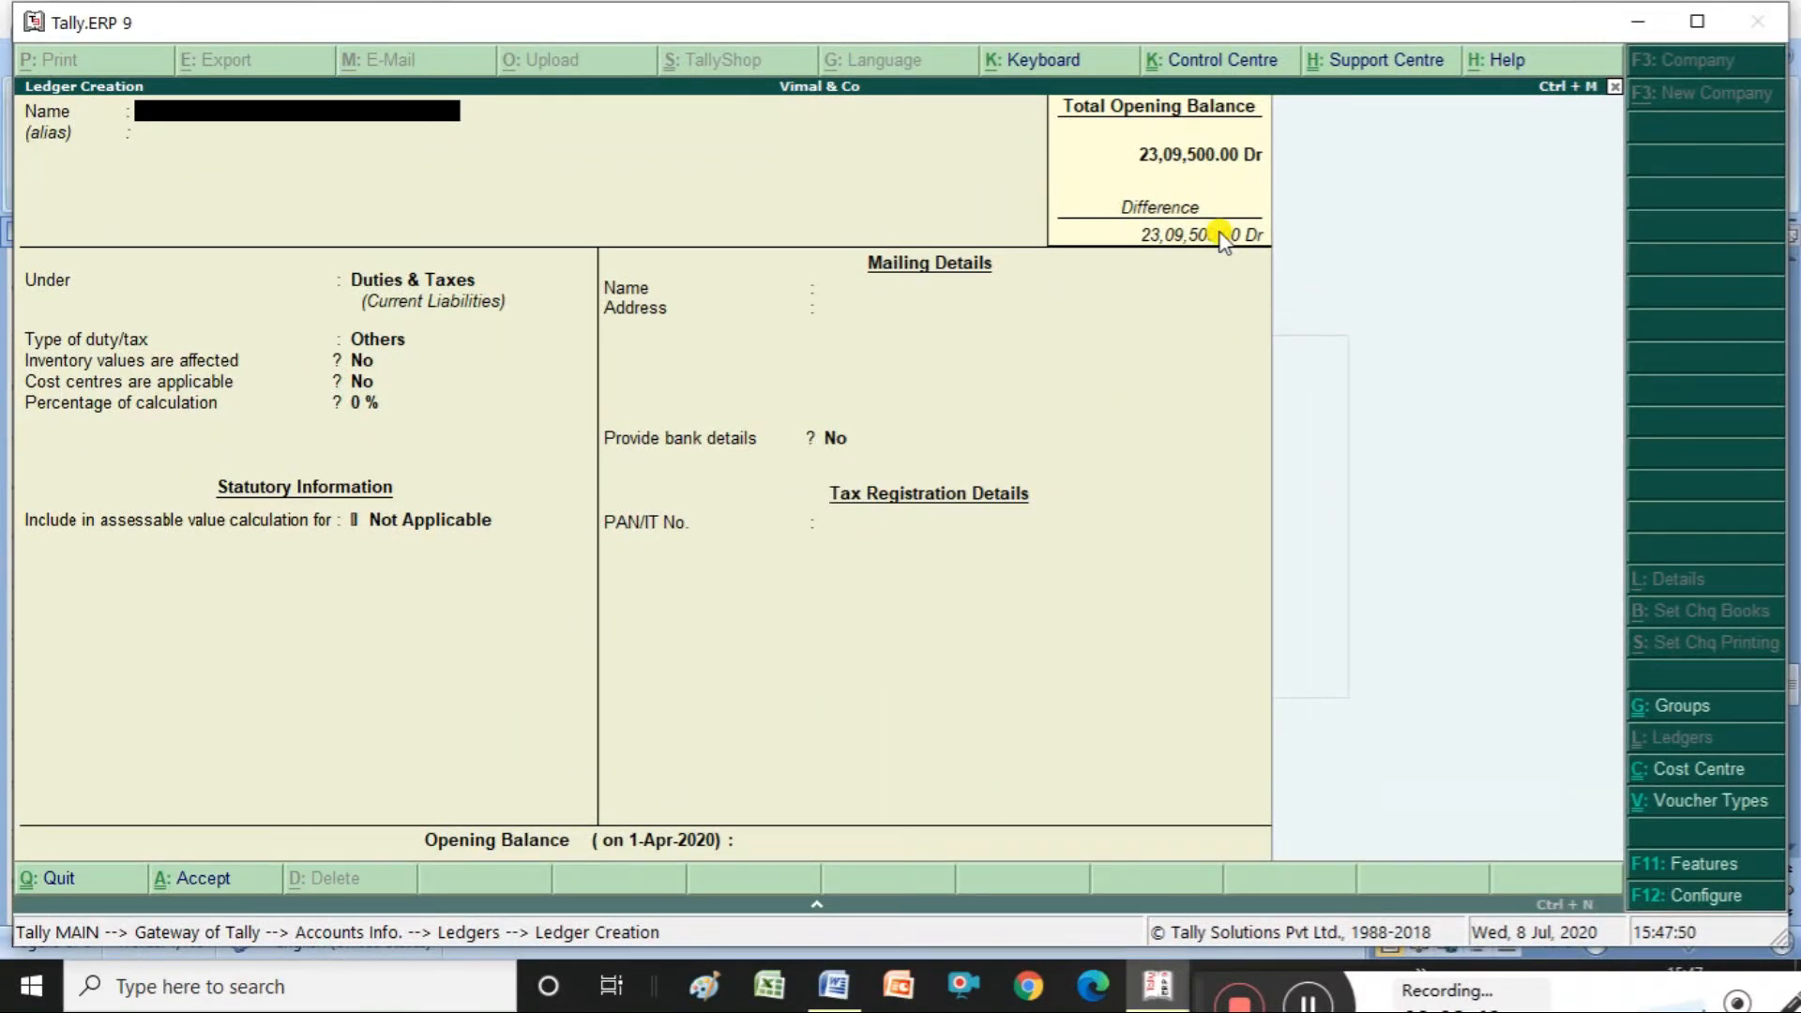
{"action": "type", "text": "Travelling Service Charges Received"}
{"action": "key", "text": "Return"}
{"action": "key", "text": "Return"}
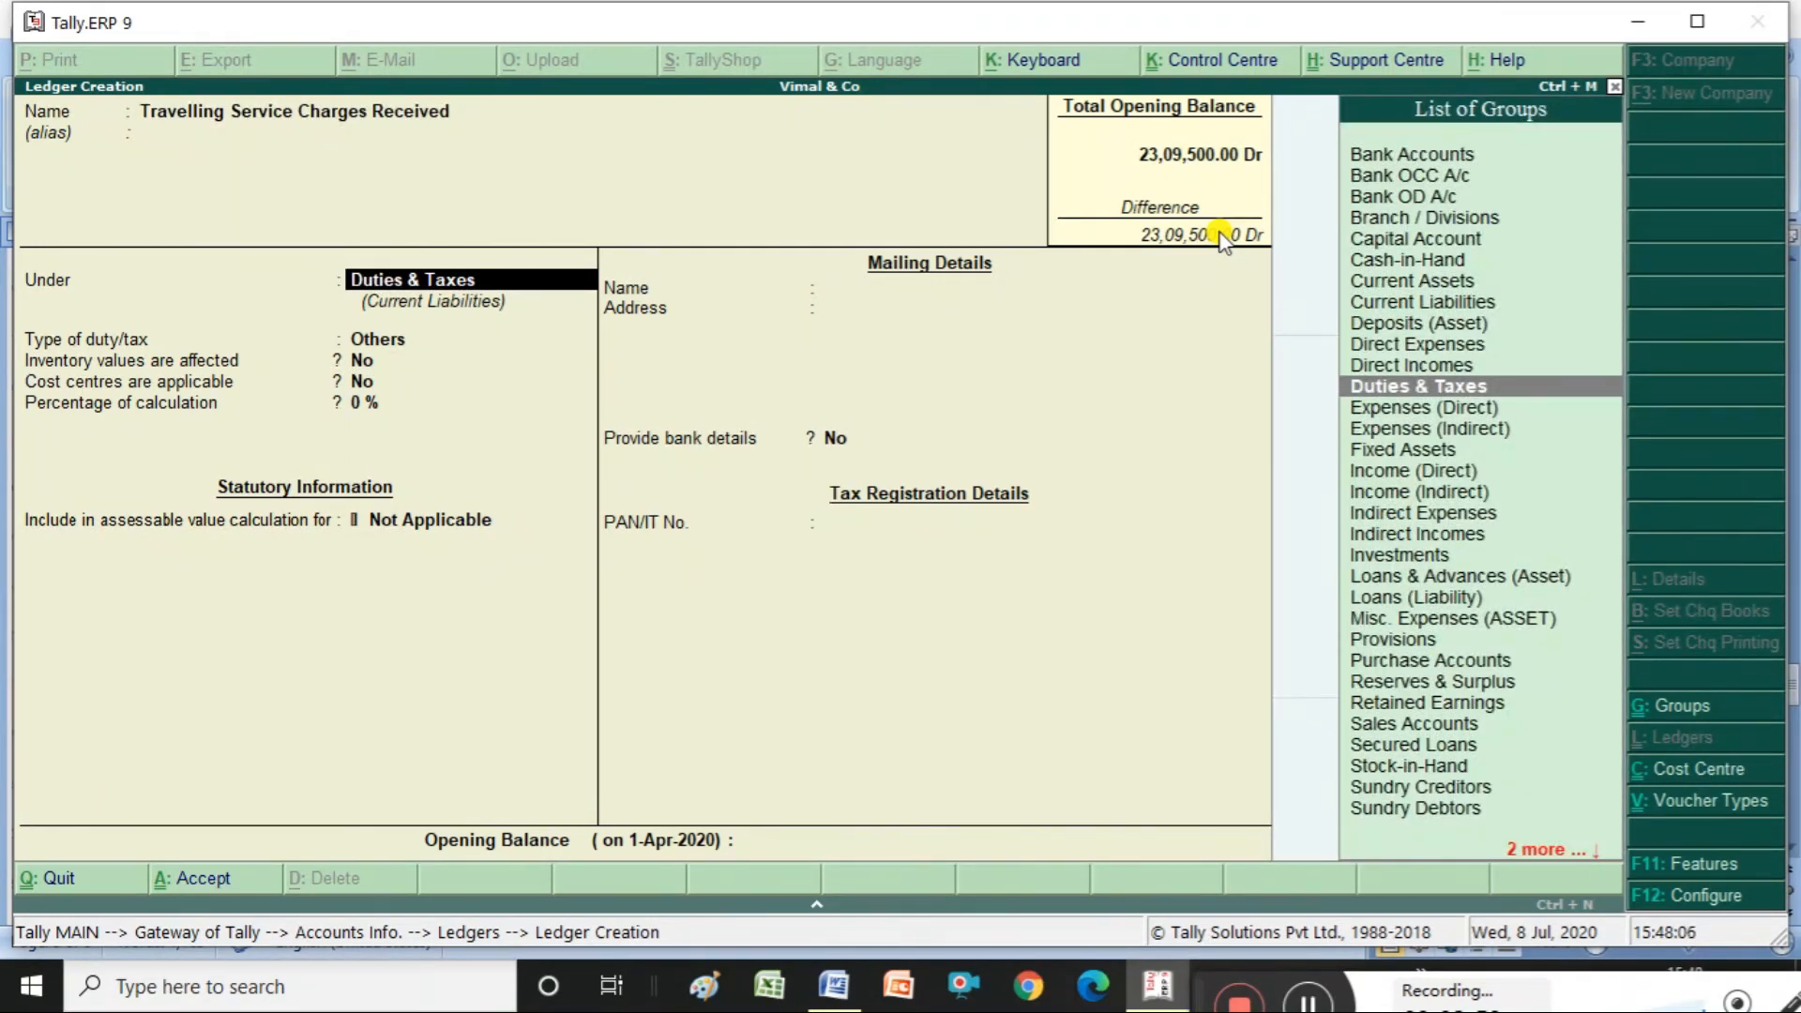
{"action": "type", "text": "Sa"}
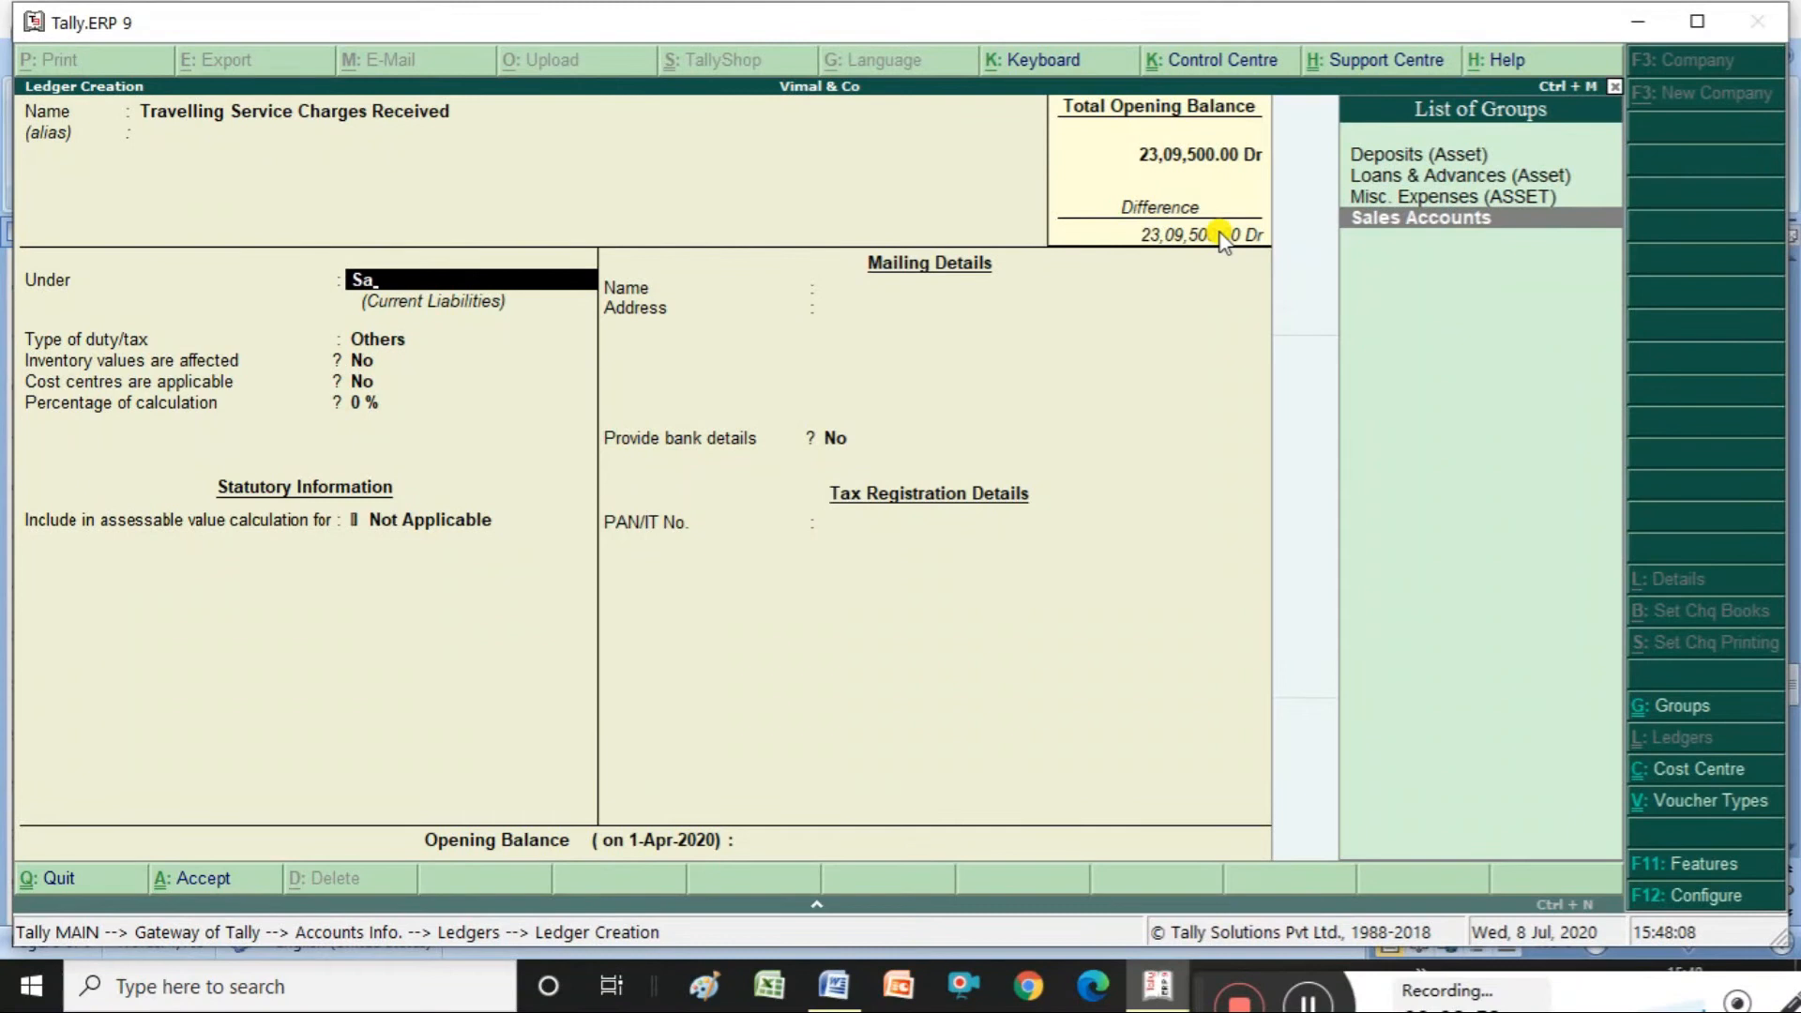
{"action": "key", "text": "Return"}
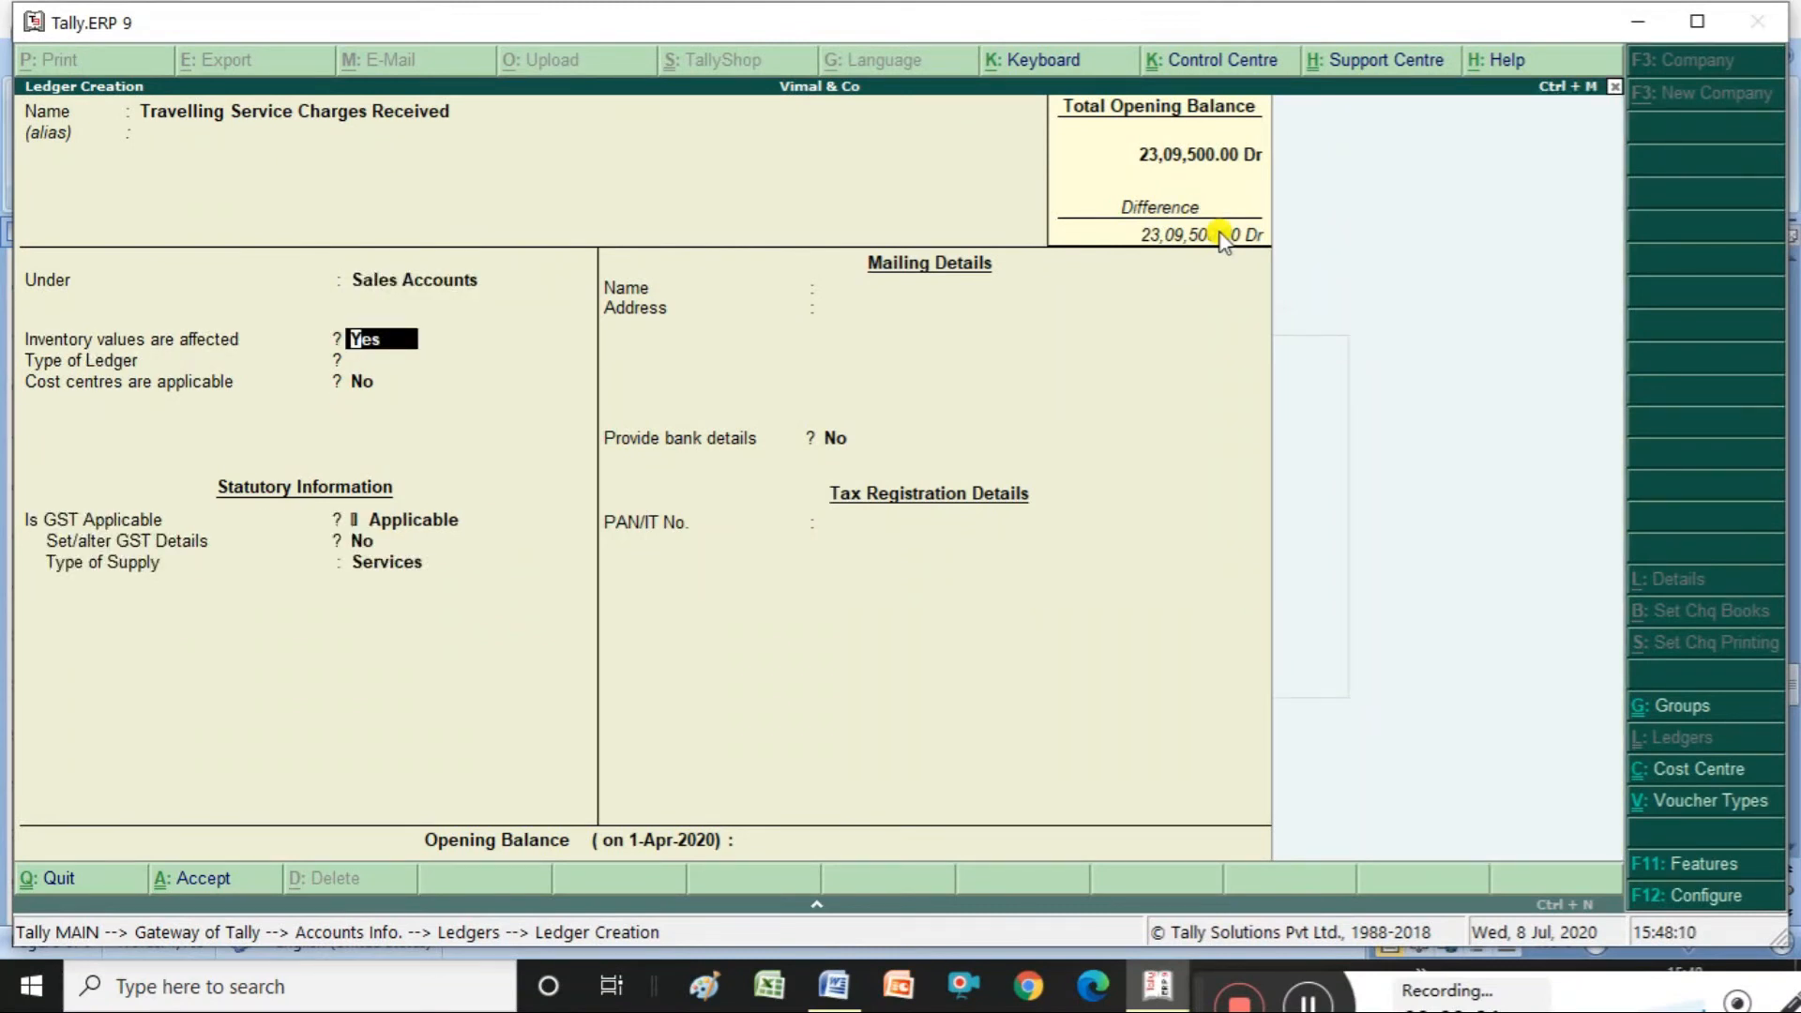
- Set inventory values affected to No, keep GST as Applicable, and set the ledger's Set/alter GST Details to Yes
{"action": "type", "text": "no"}
{"action": "key", "text": "Return"}
{"action": "key", "text": "Return"}
{"action": "key", "text": "Return"}
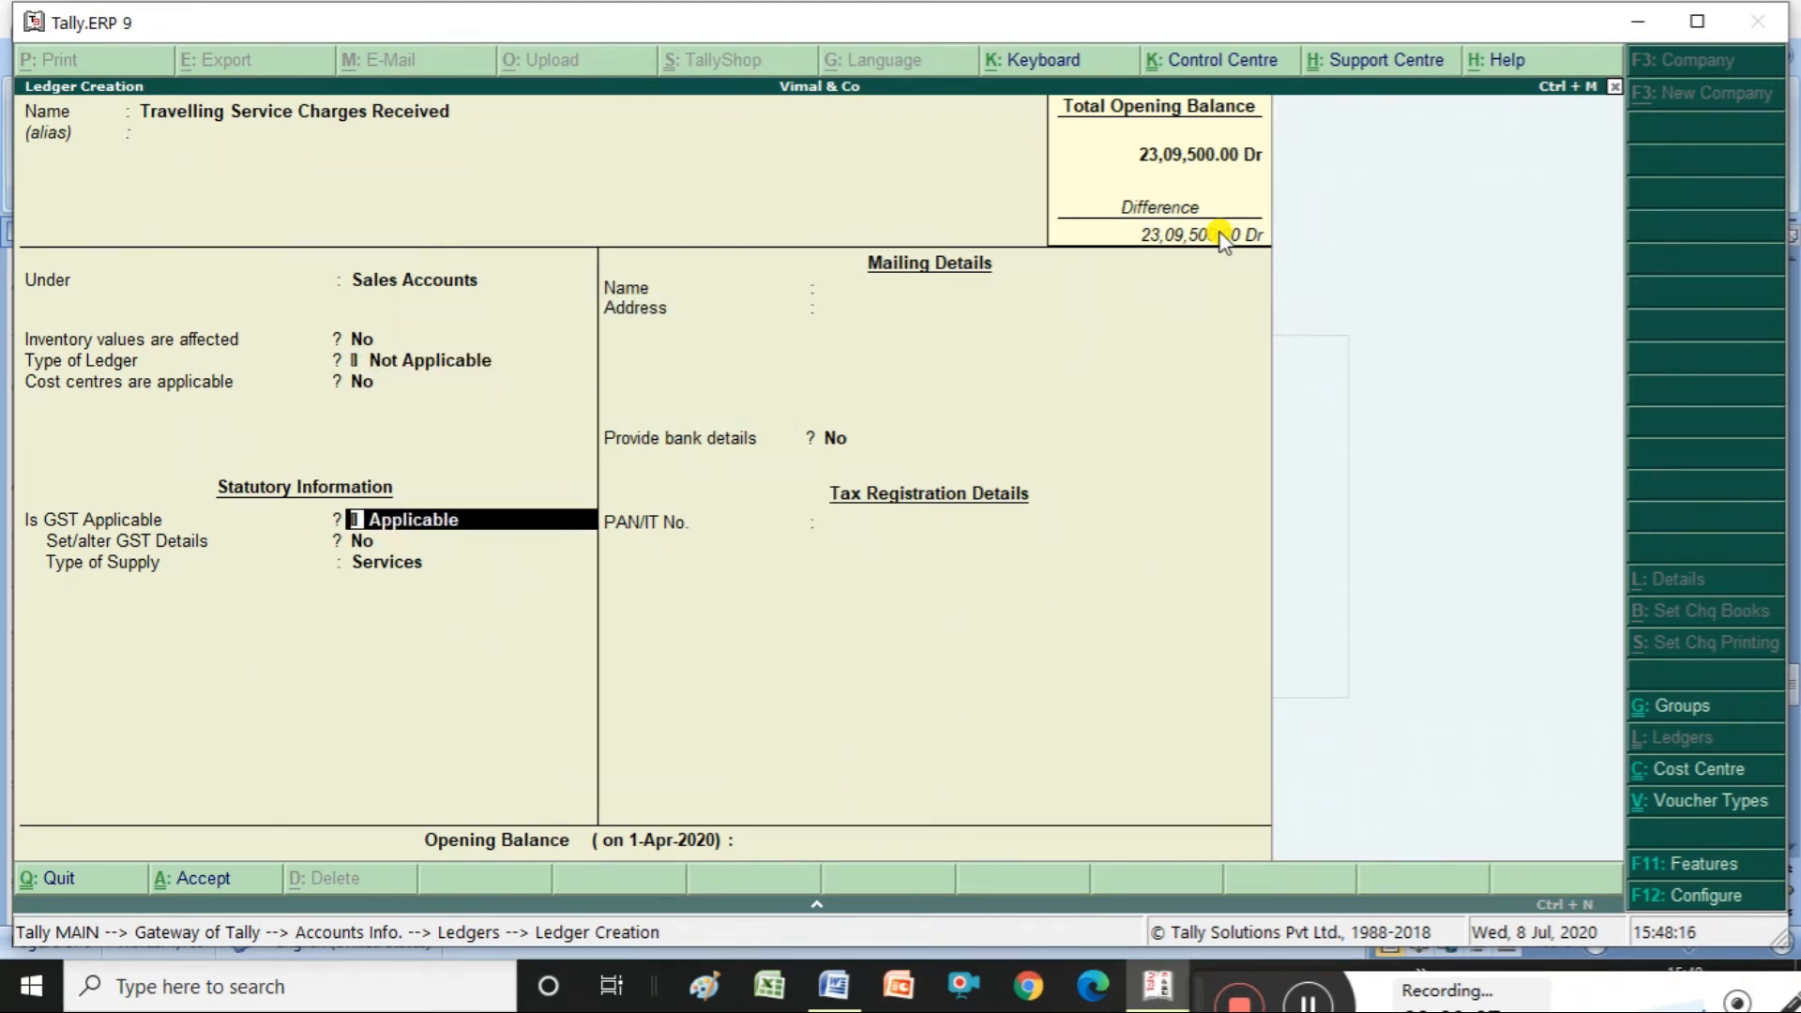
{"action": "key", "text": "Return"}
{"action": "type", "text": "yes"}
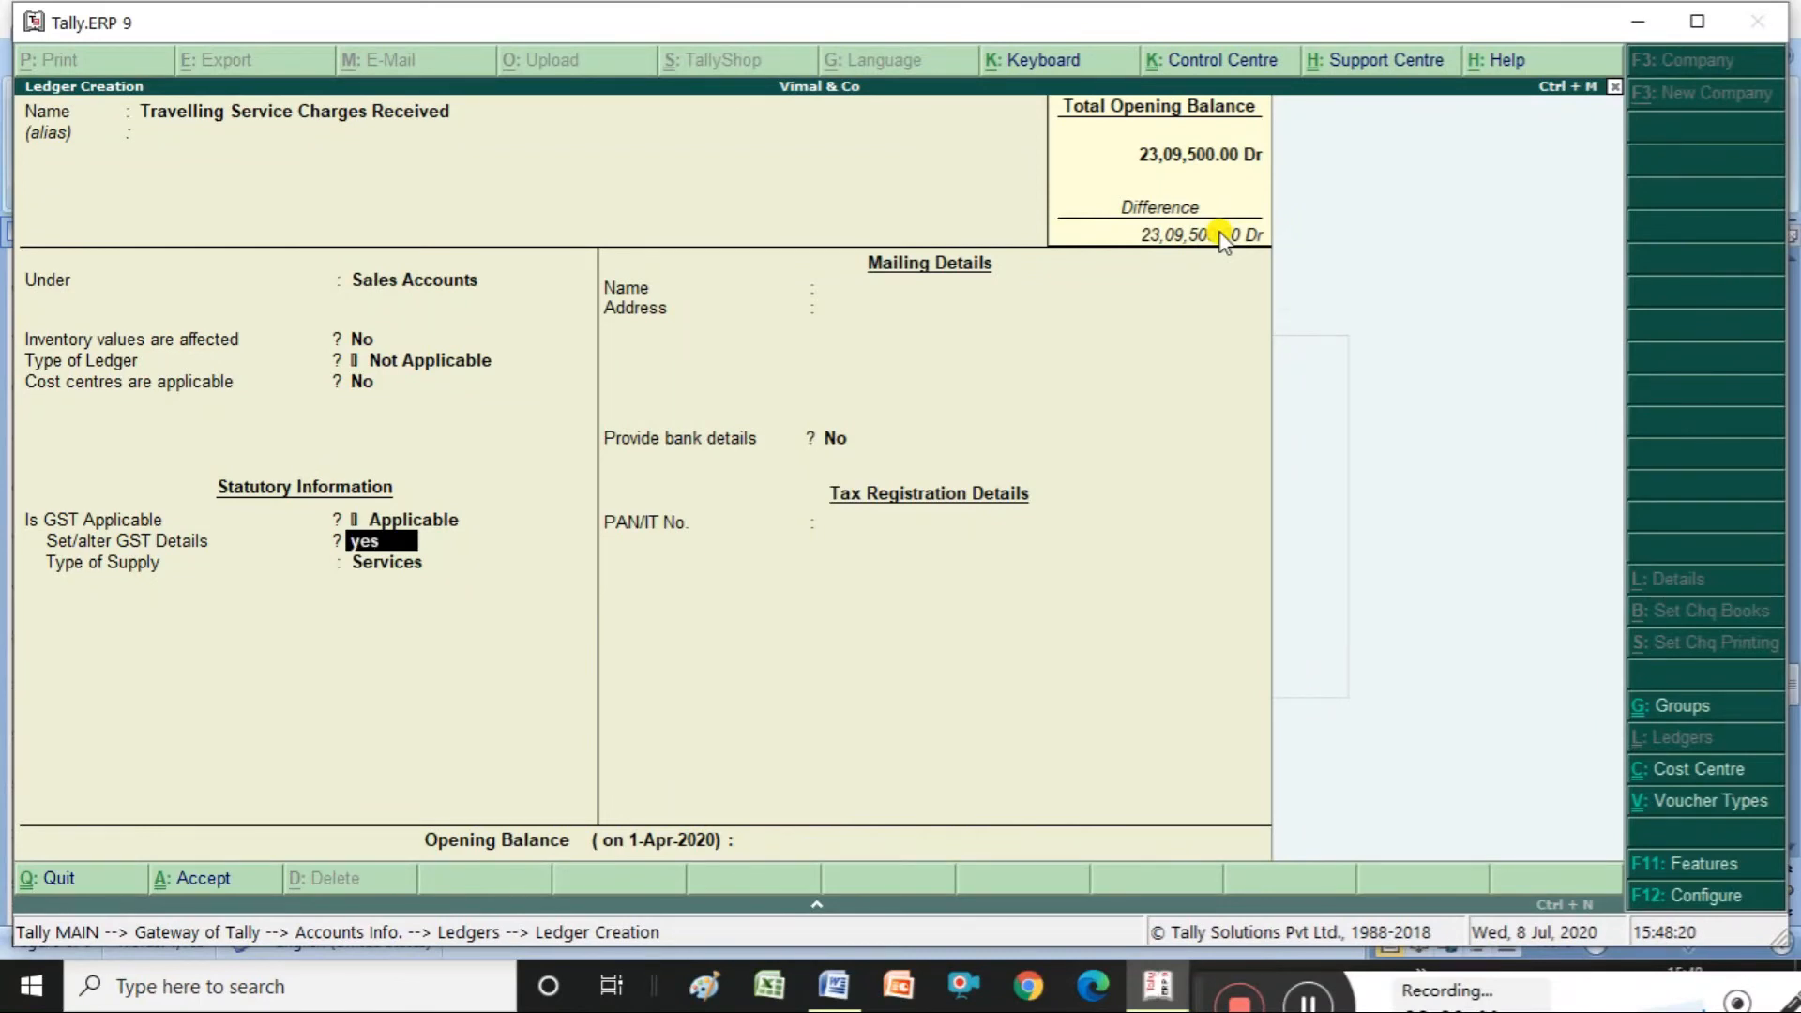
- In the ledger's GST details, set the nature of transaction to Sales Taxable and keep reverse charge at No
{"action": "key", "text": "Return"}
{"action": "key", "text": "Return"}
{"action": "key", "text": "Return"}
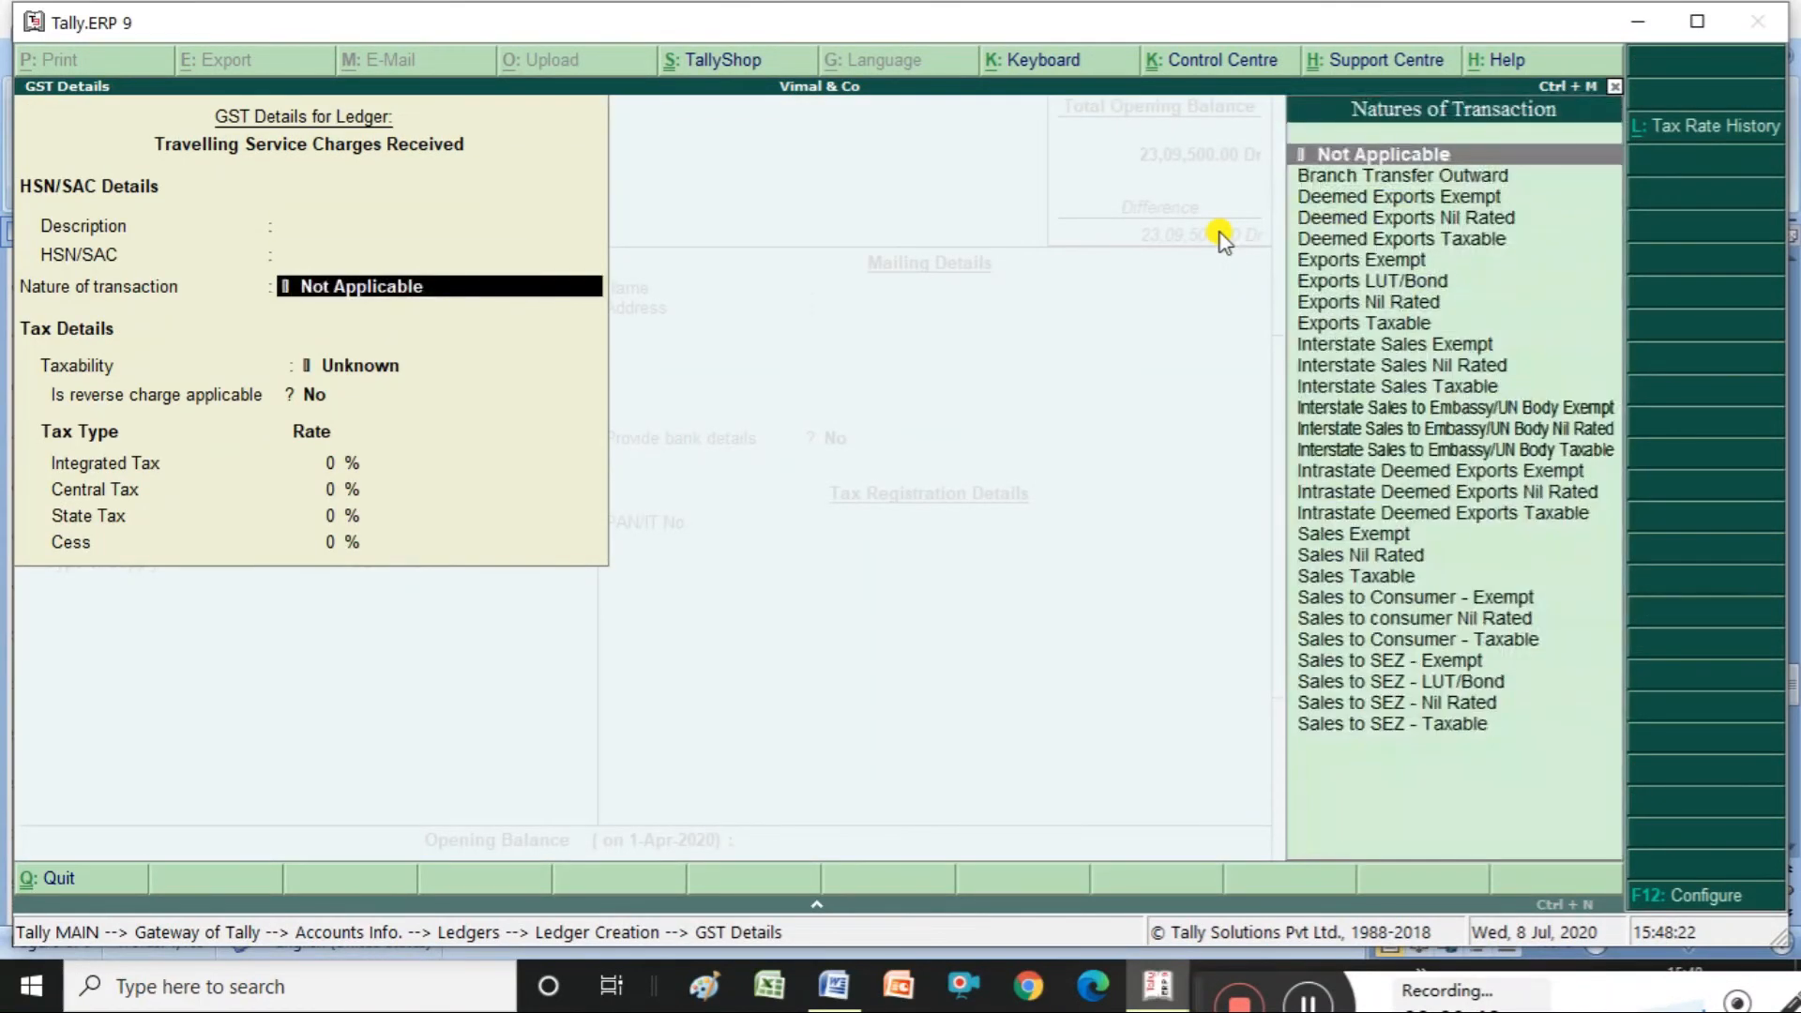
{"action": "type", "text": "Sa"}
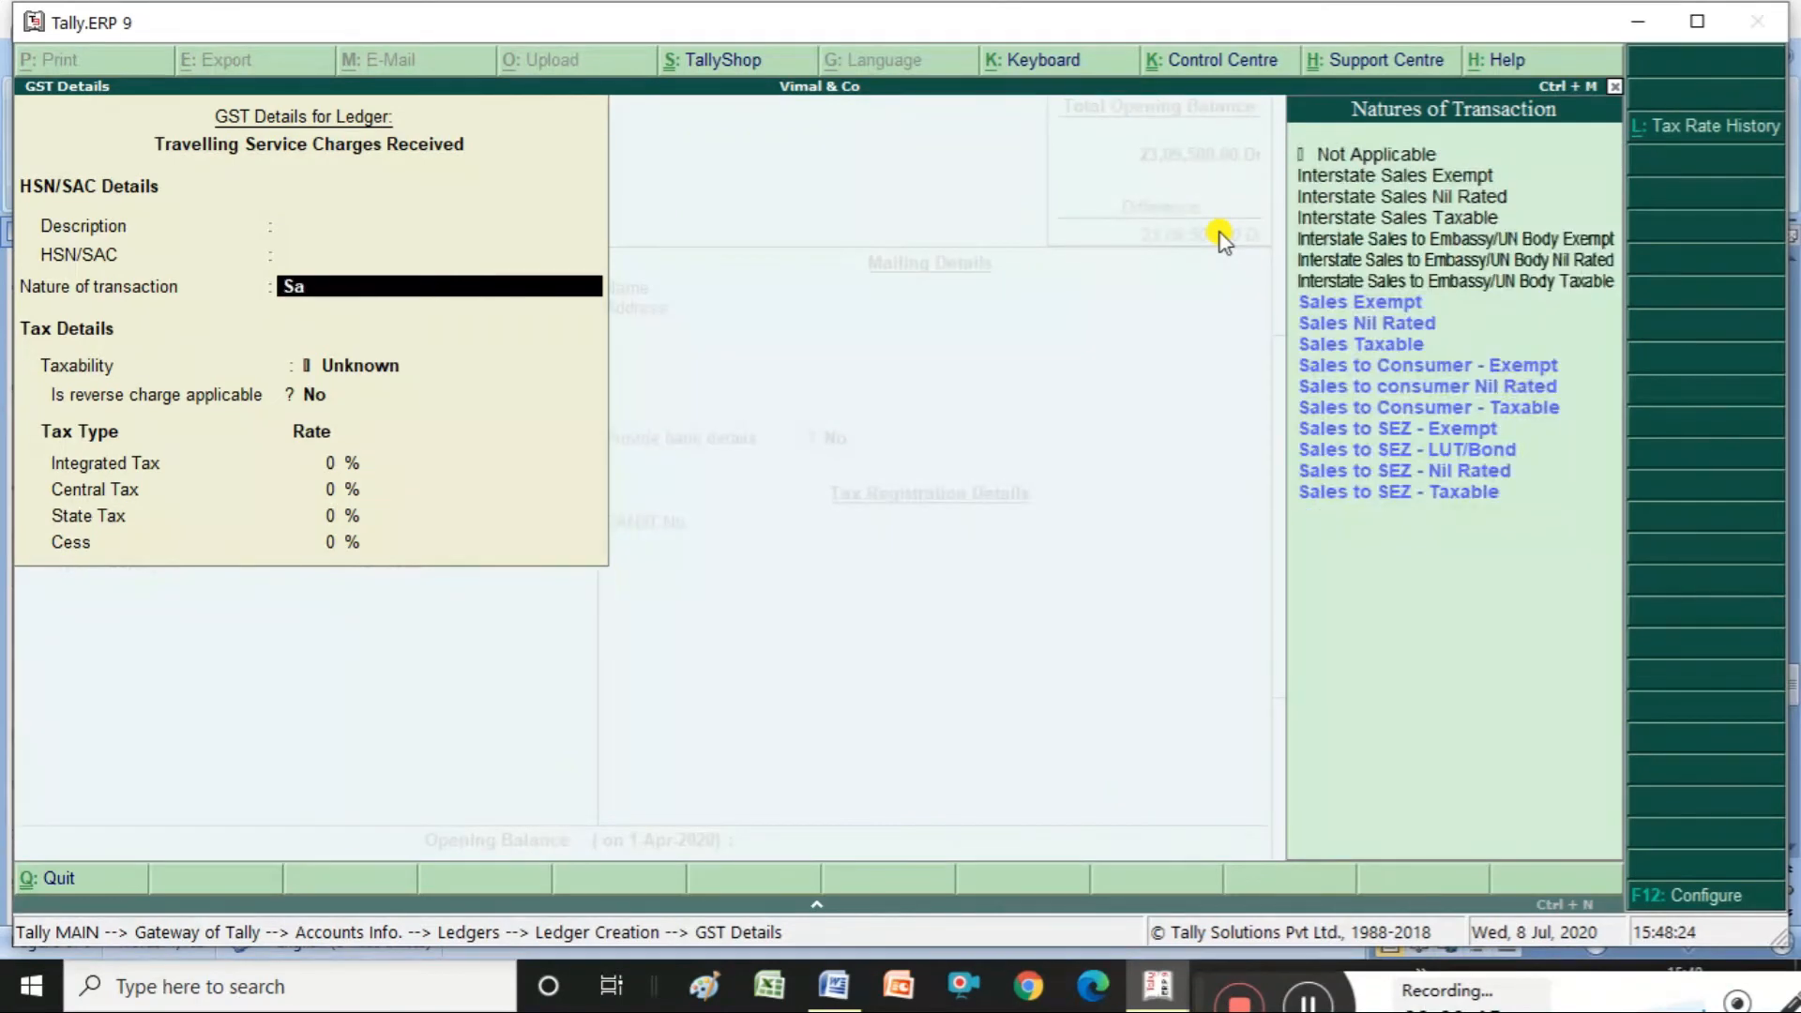
{"action": "key", "text": "Down"}
{"action": "key", "text": "Down"}
{"action": "key", "text": "Return"}
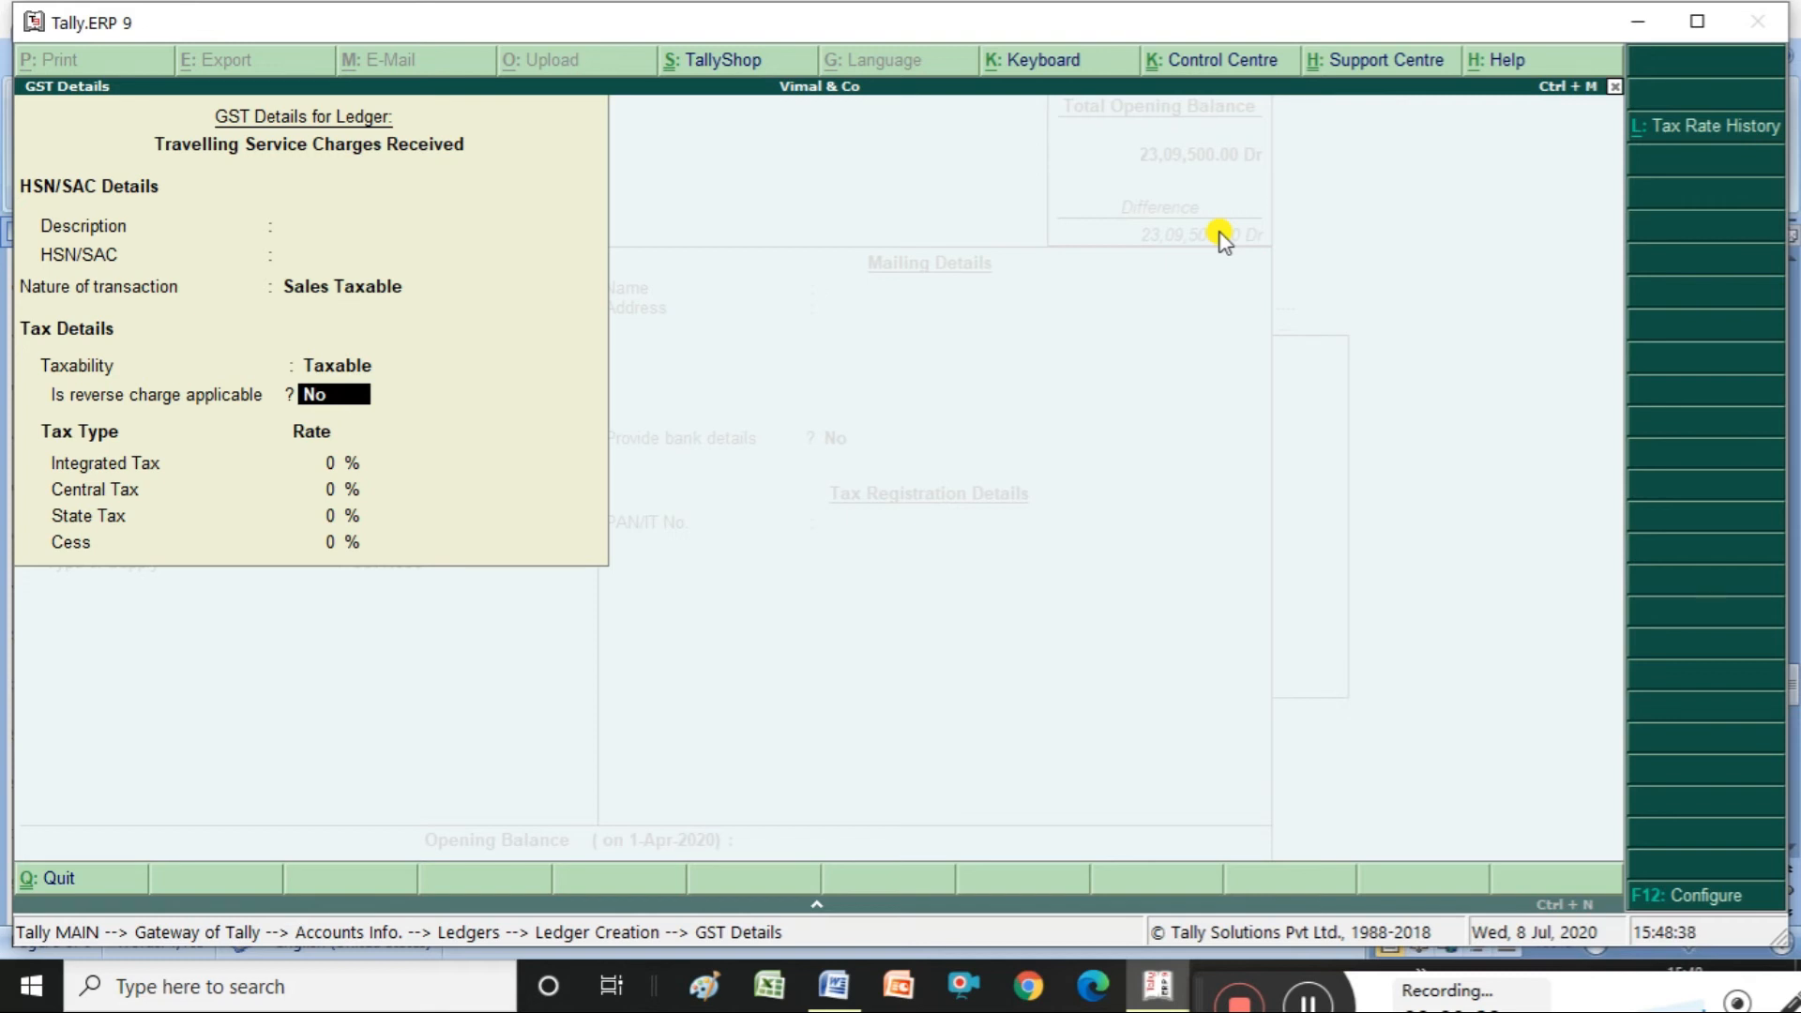
{"action": "key", "text": "Return"}
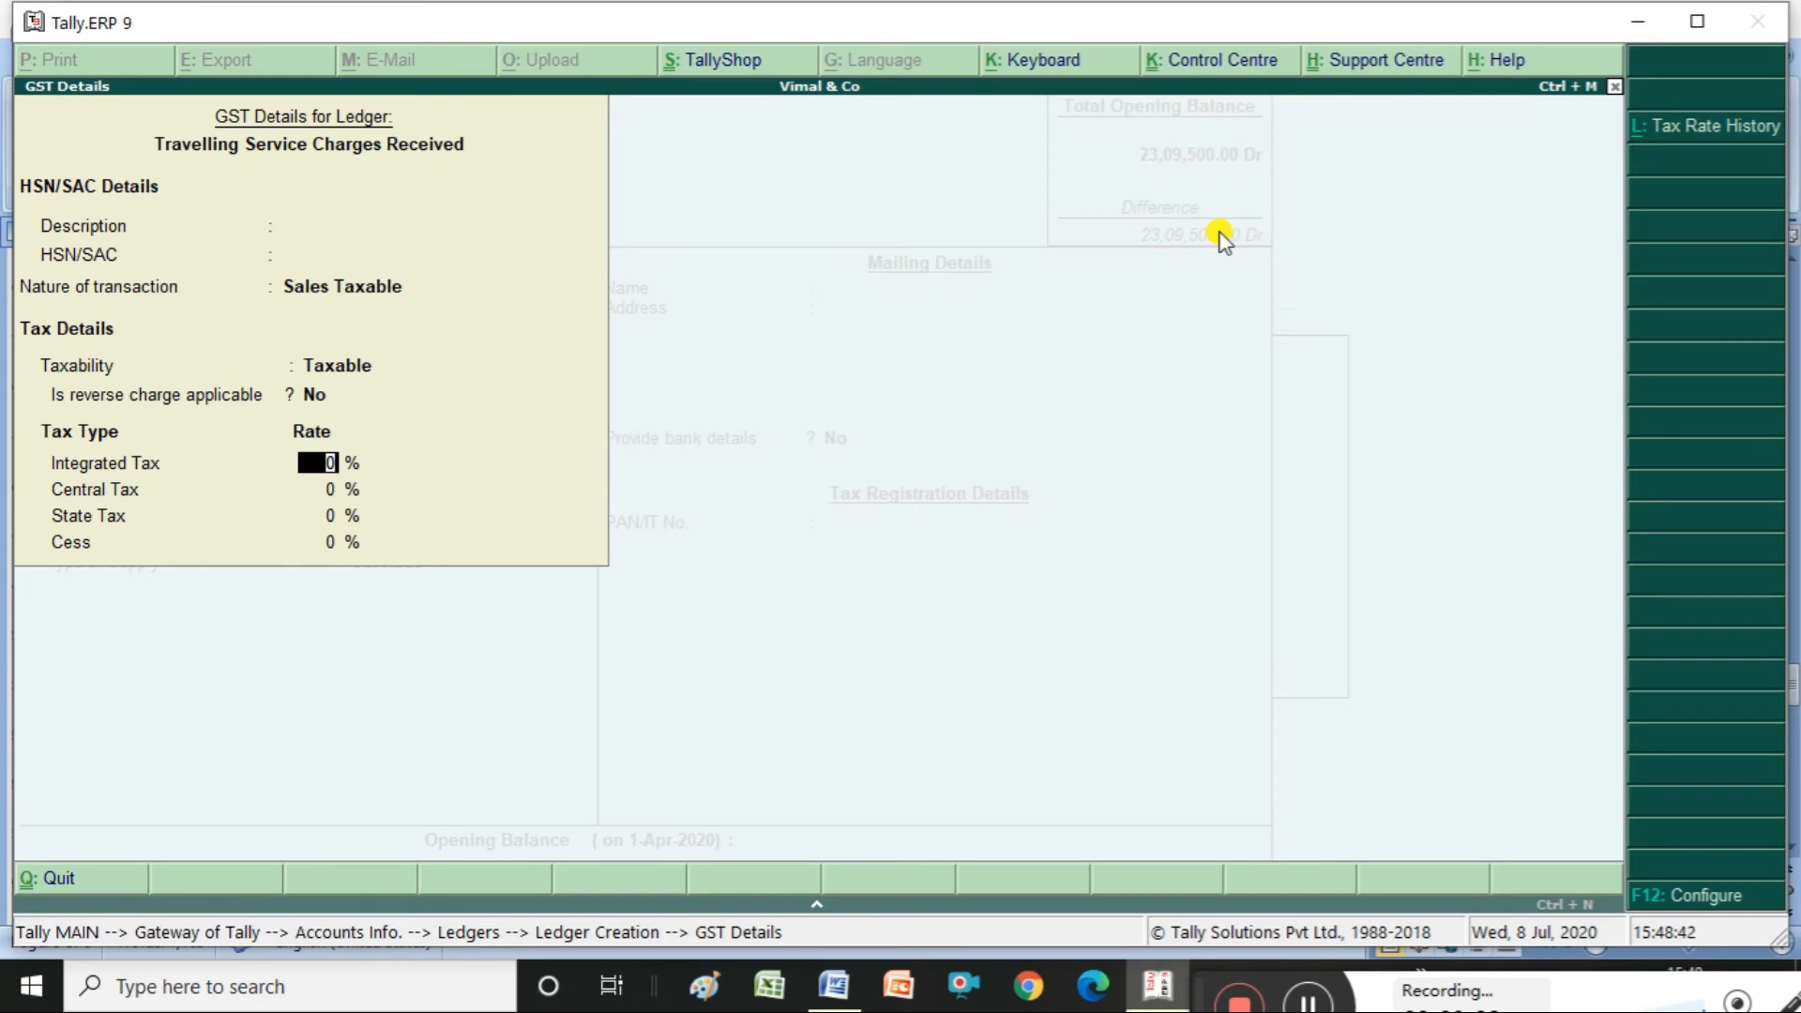
- Set the integrated tax rate to 5%, keep Services as the type of supply, and save the travelling service charges ledger
{"action": "type", "text": "5"}
{"action": "key", "text": "Return"}
{"action": "key", "text": "Return"}
{"action": "key", "text": "Return"}
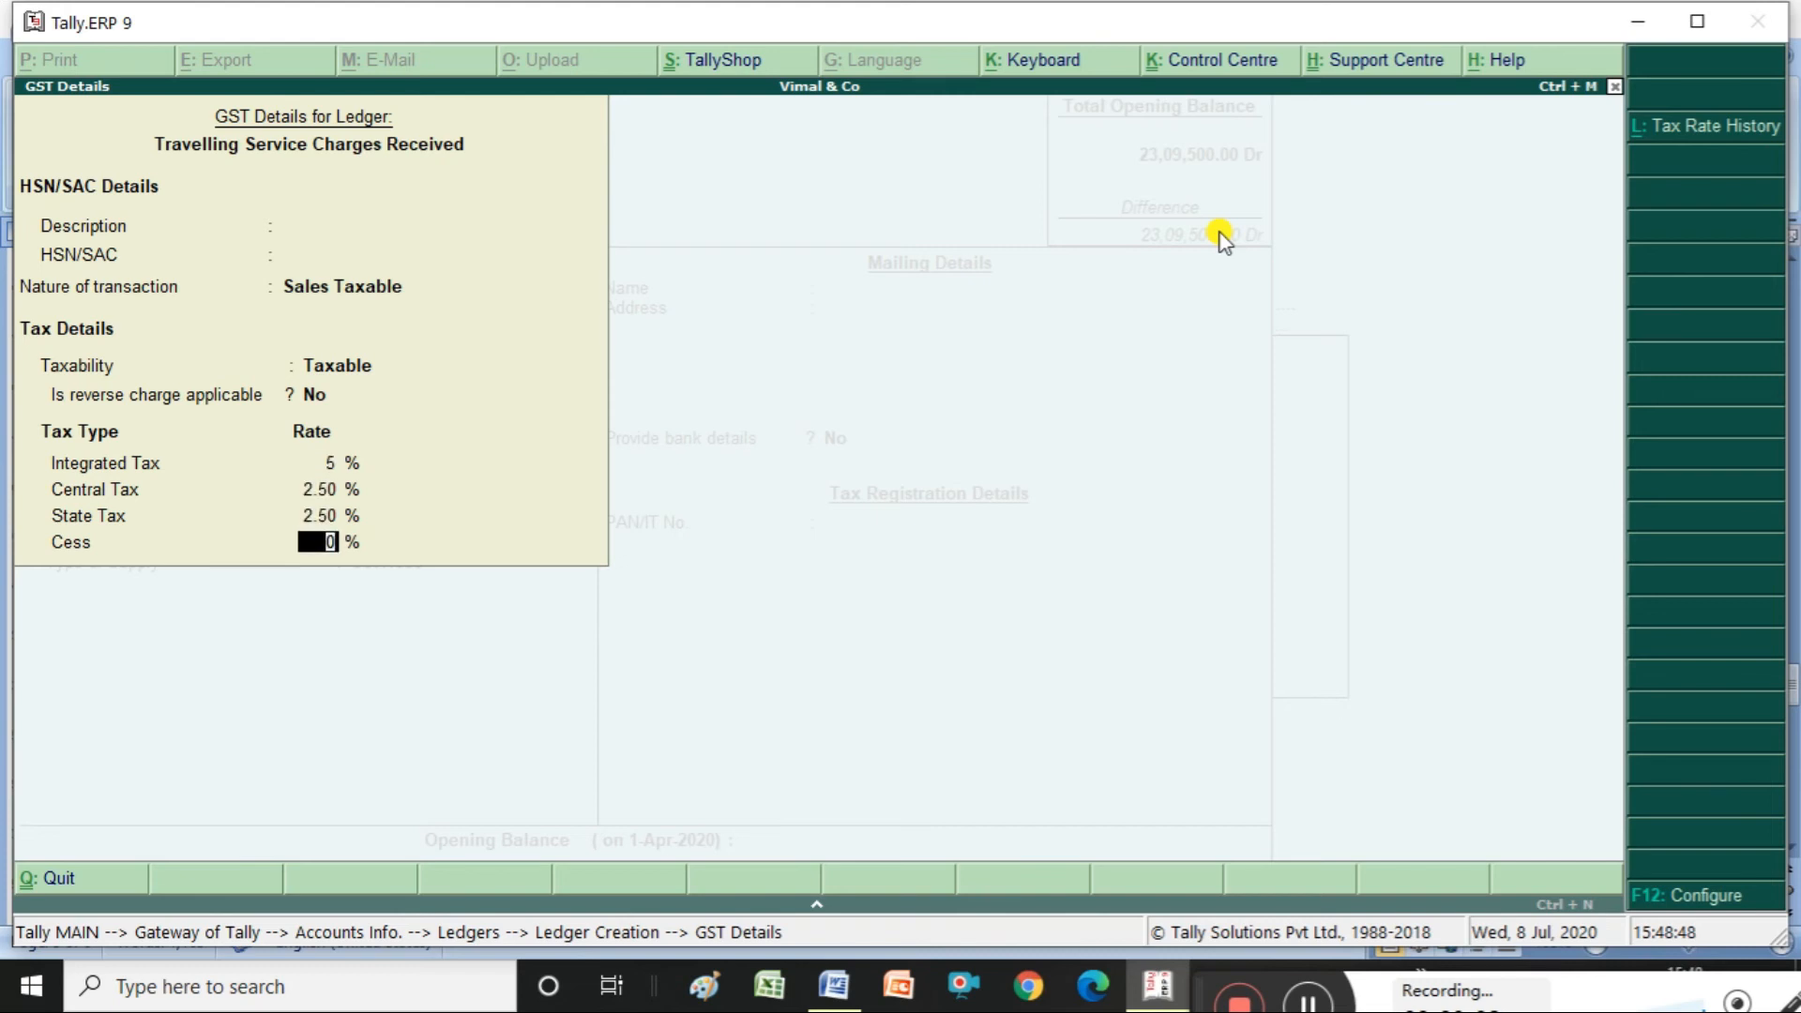
{"action": "key", "text": "Return"}
{"action": "key", "text": "Return"}
{"action": "key", "text": "Return"}
{"action": "key", "text": "Return"}
{"action": "key", "text": "Return"}
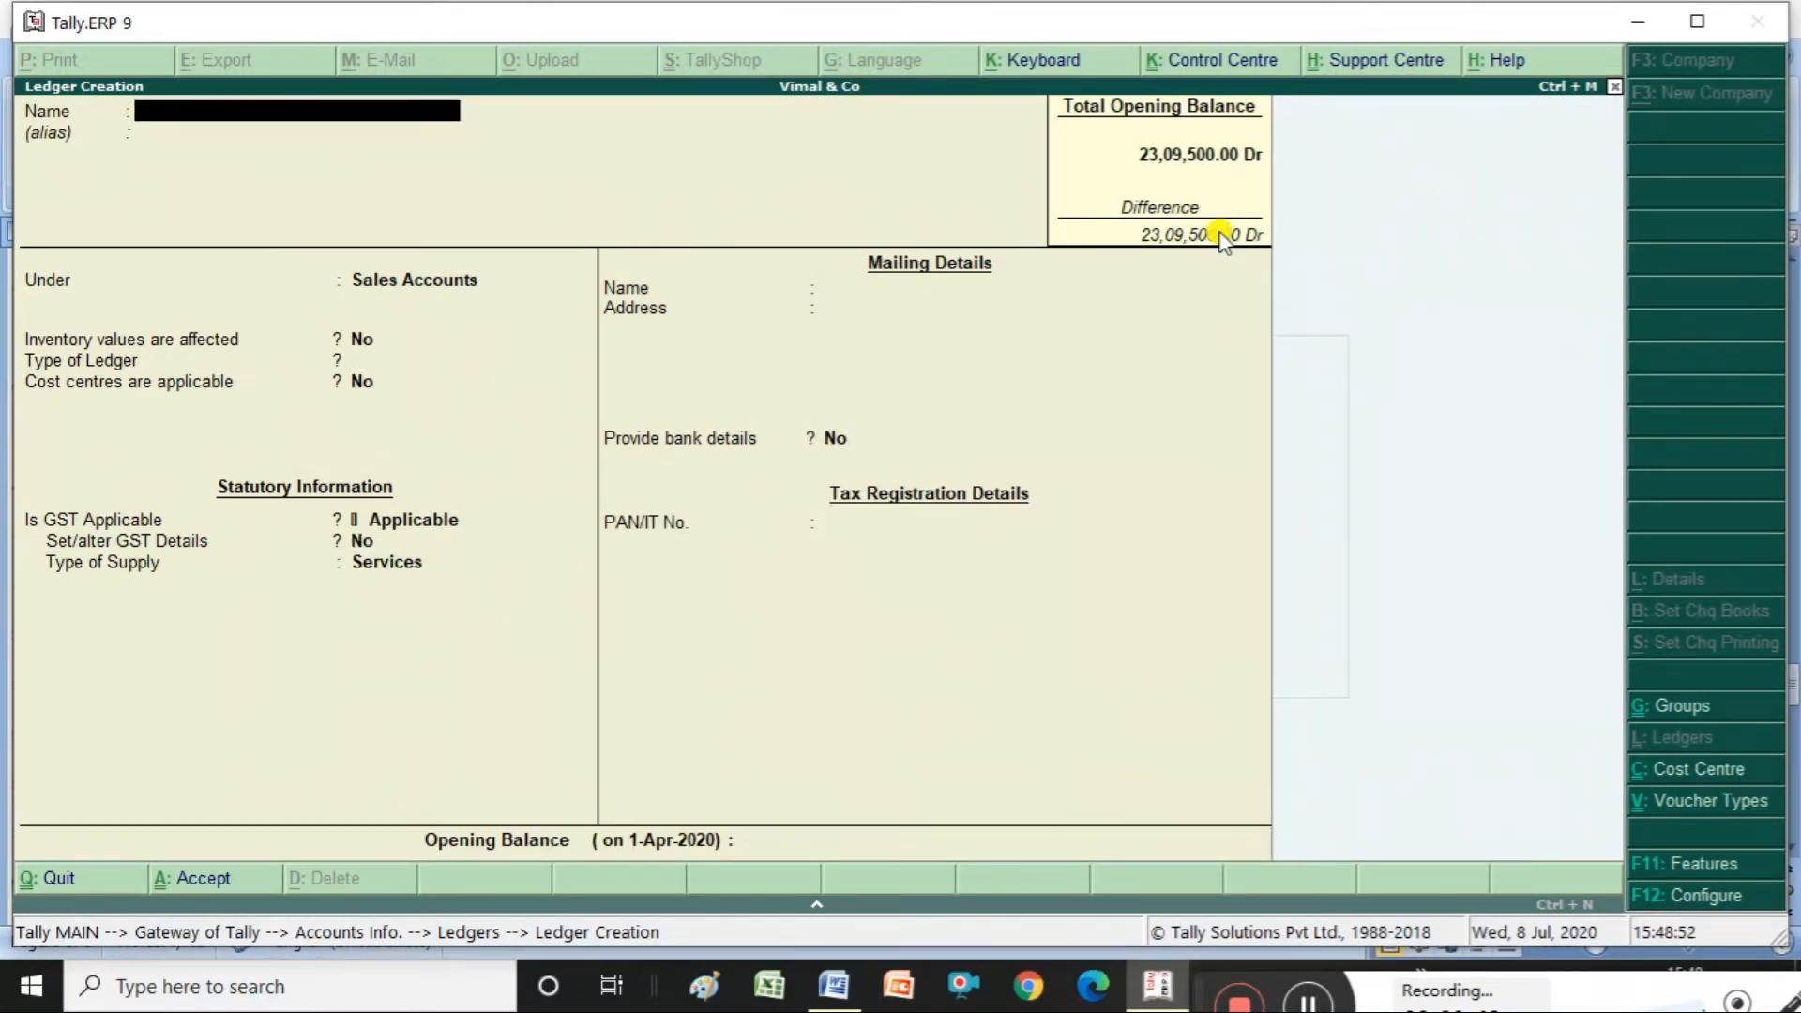
- Check the customer in the Word travelling example, then start a ledger in Tally.ERP 9 with the customer's name under Sundry Debtors
{"action": "key", "text": "alt+Tab"}
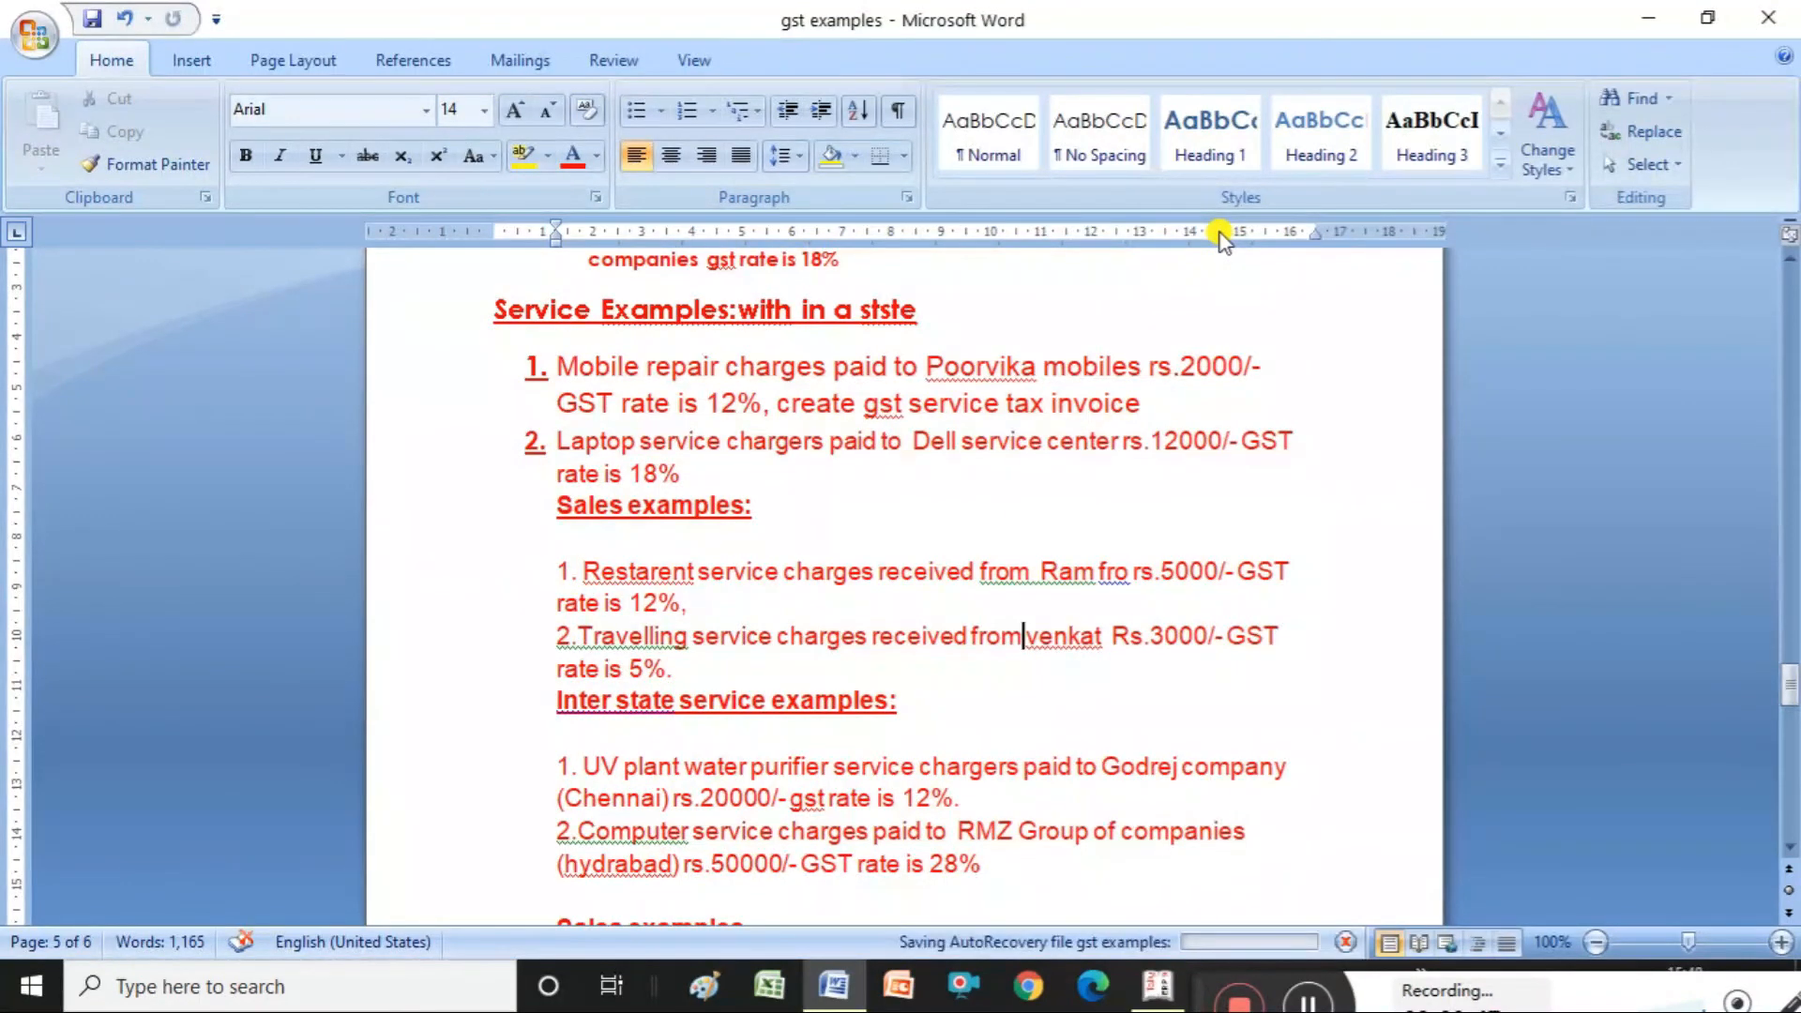
{"action": "key", "text": "alt+Tab"}
{"action": "type", "text": "V"}
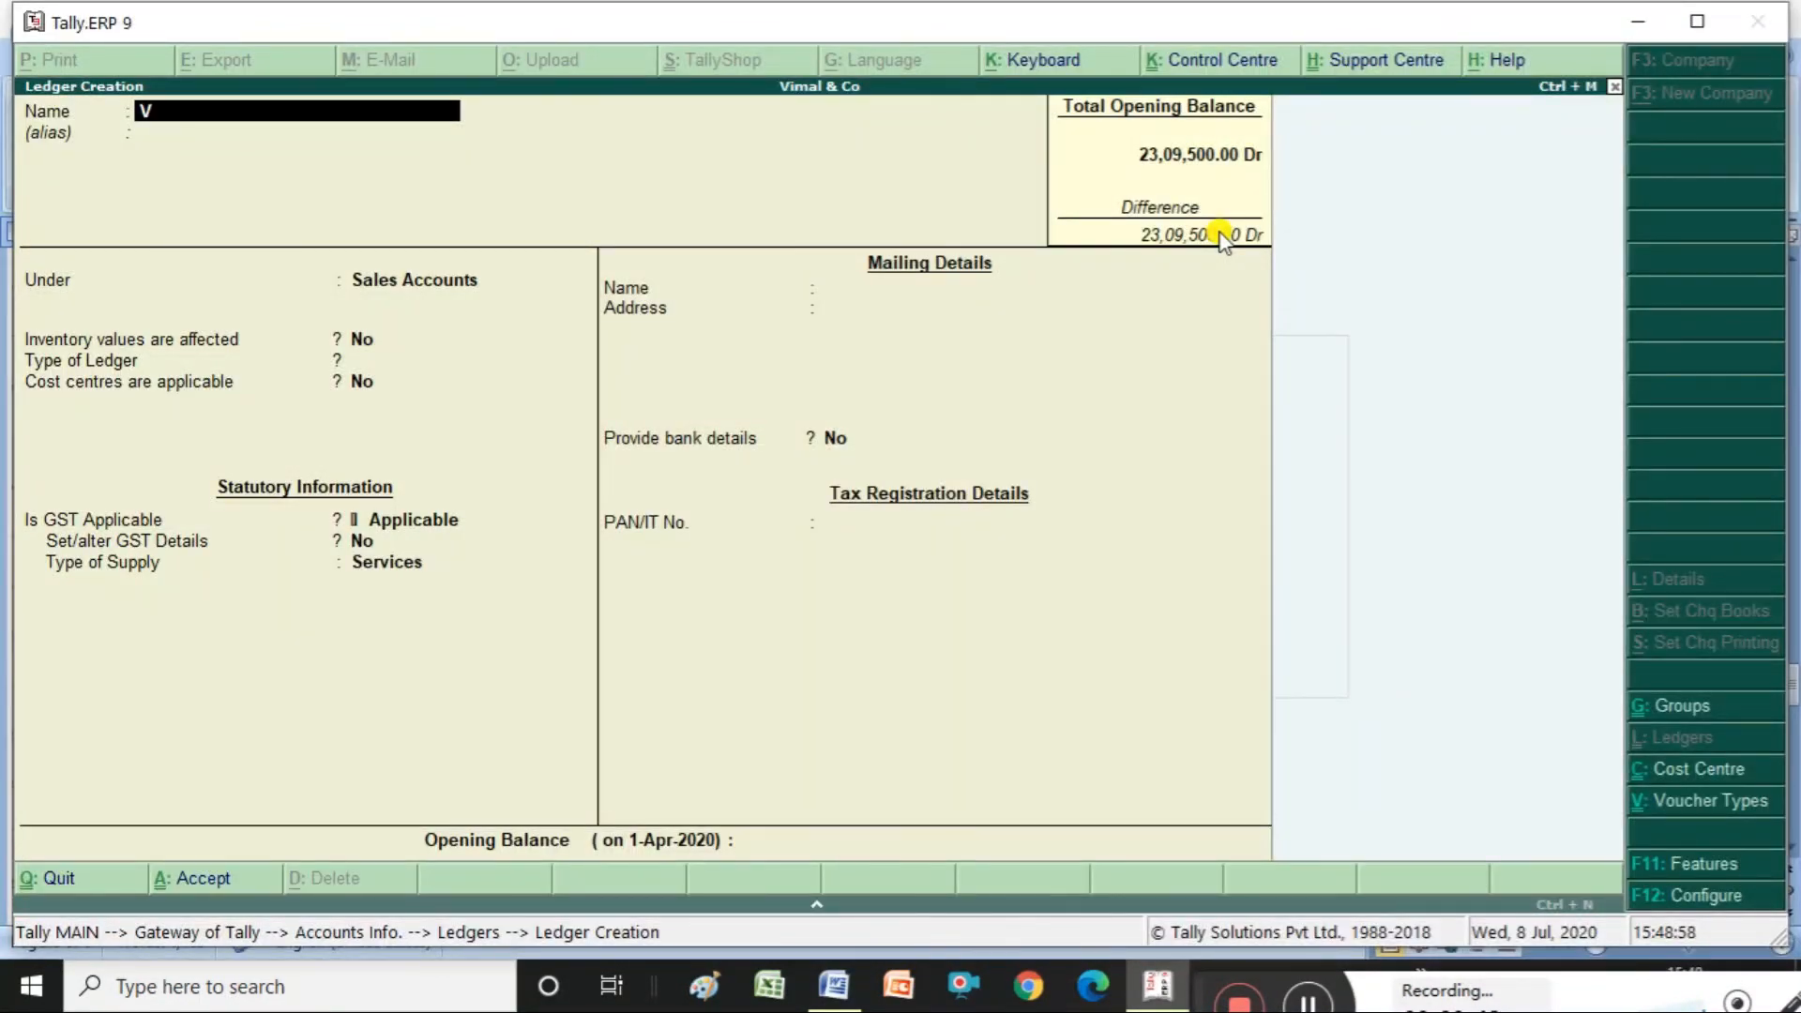
{"action": "type", "text": "enka"}
{"action": "key", "text": "Return"}
{"action": "key", "text": "Return"}
{"action": "type", "text": "S"}
{"action": "key", "text": "Down"}
{"action": "key", "text": "Down"}
{"action": "key", "text": "Down"}
{"action": "key", "text": "Down"}
{"action": "key", "text": "Return"}
- Accept the customer ledger's default details with Karnataka as state, set the registration type to Unregistered, and save the ledger
{"action": "key", "text": "Return"}
{"action": "key", "text": "Return"}
{"action": "key", "text": "Return"}
{"action": "key", "text": "Return"}
{"action": "key", "text": "Return"}
{"action": "key", "text": "Return"}
{"action": "key", "text": "Return"}
{"action": "key", "text": "Return"}
{"action": "key", "text": "Return"}
{"action": "key", "text": "Return"}
{"action": "key", "text": "Return"}
{"action": "key", "text": "Return"}
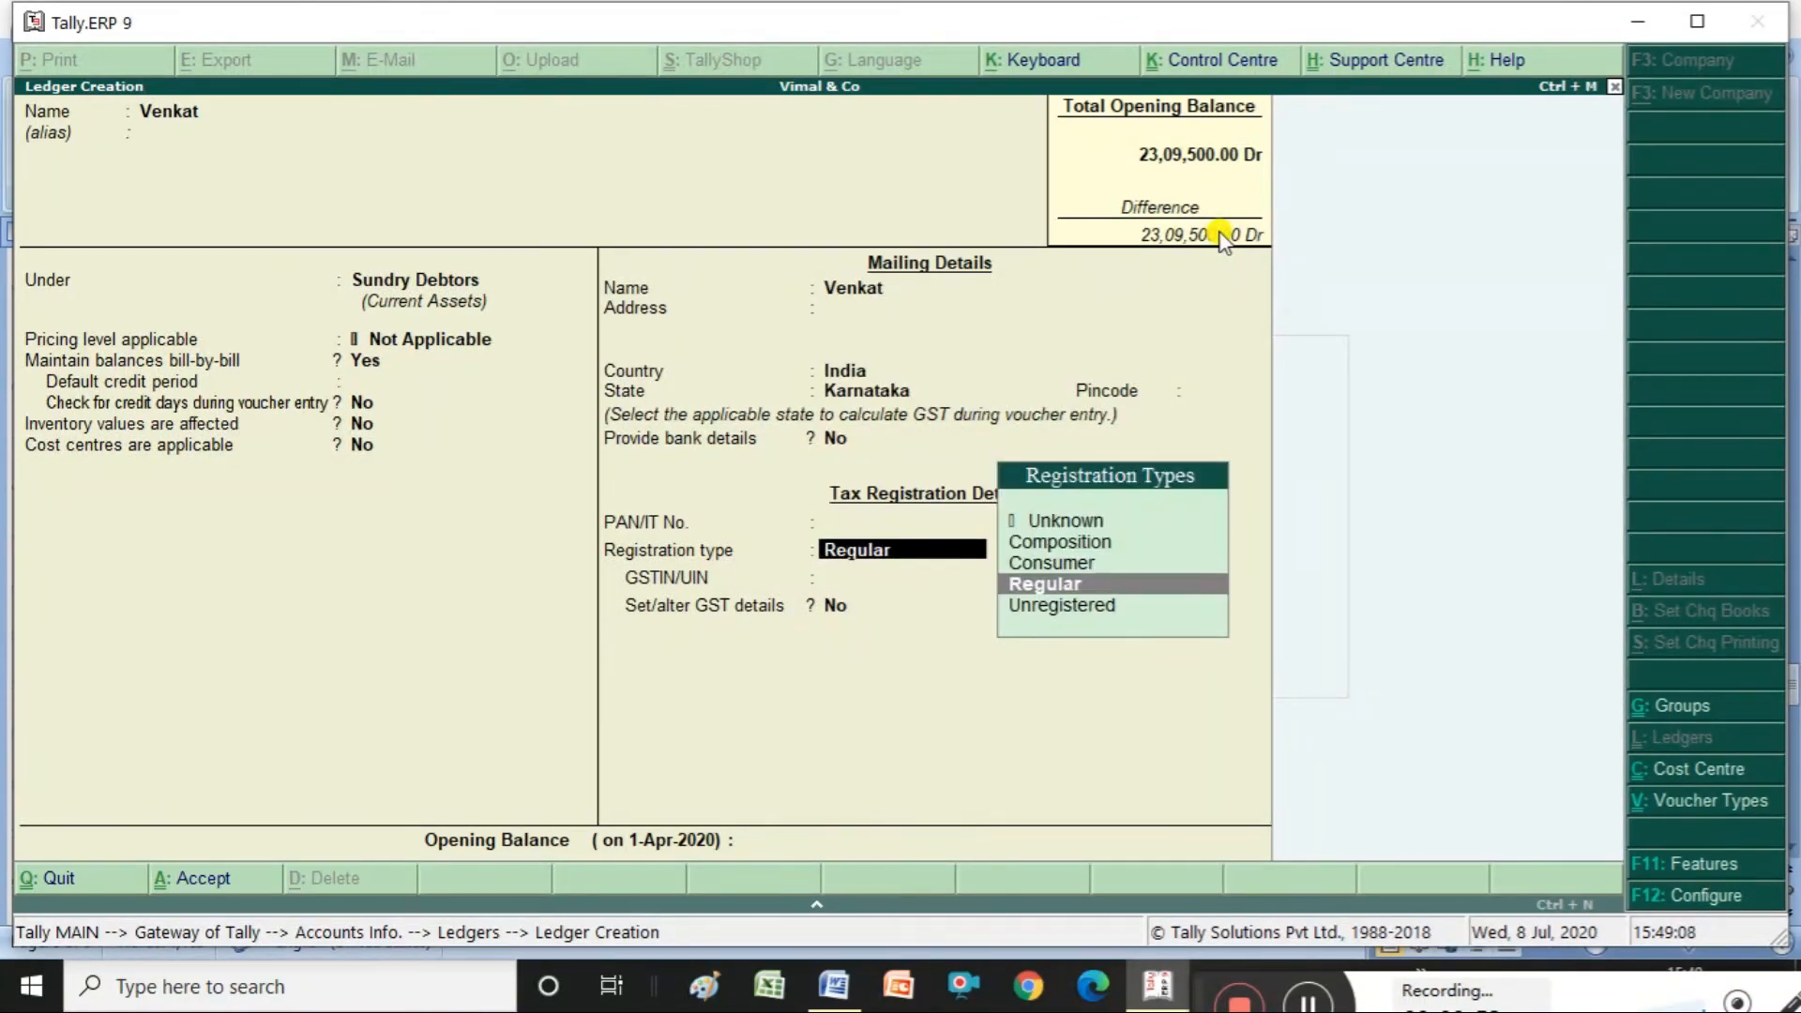
{"action": "key", "text": "Down"}
{"action": "key", "text": "Return"}
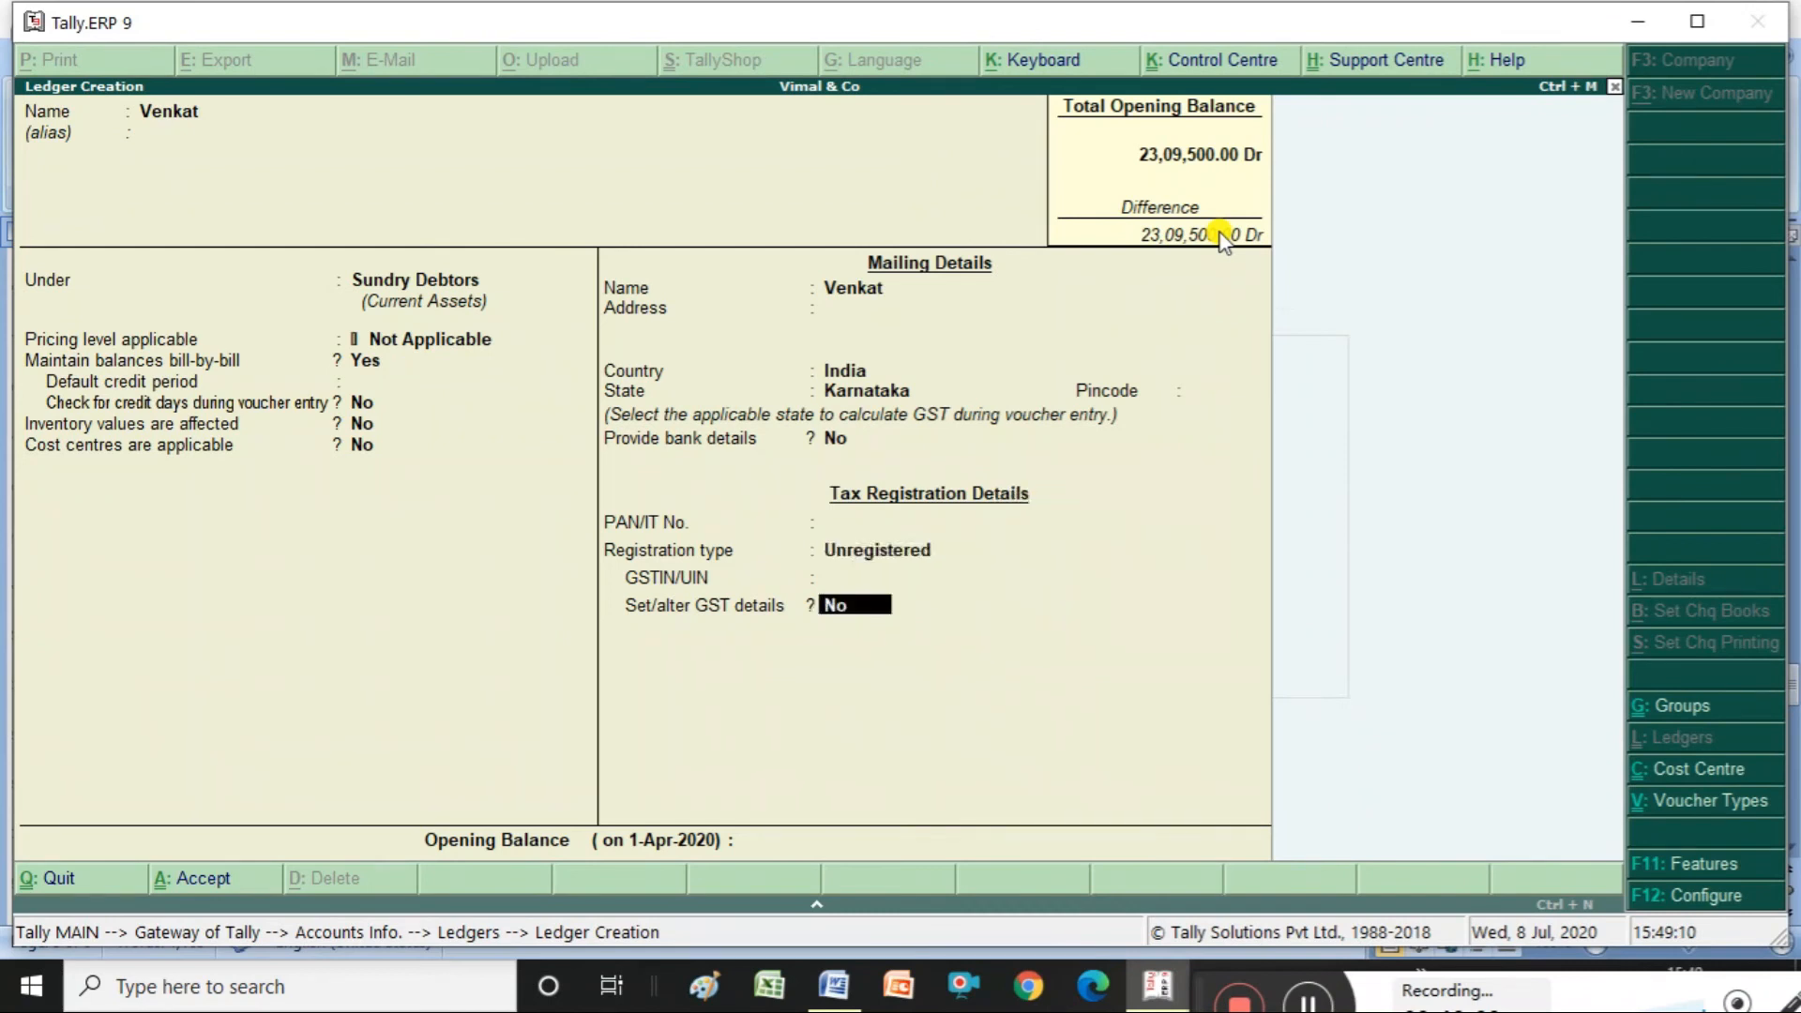
{"action": "key", "text": "Return"}
{"action": "key", "text": "Return"}
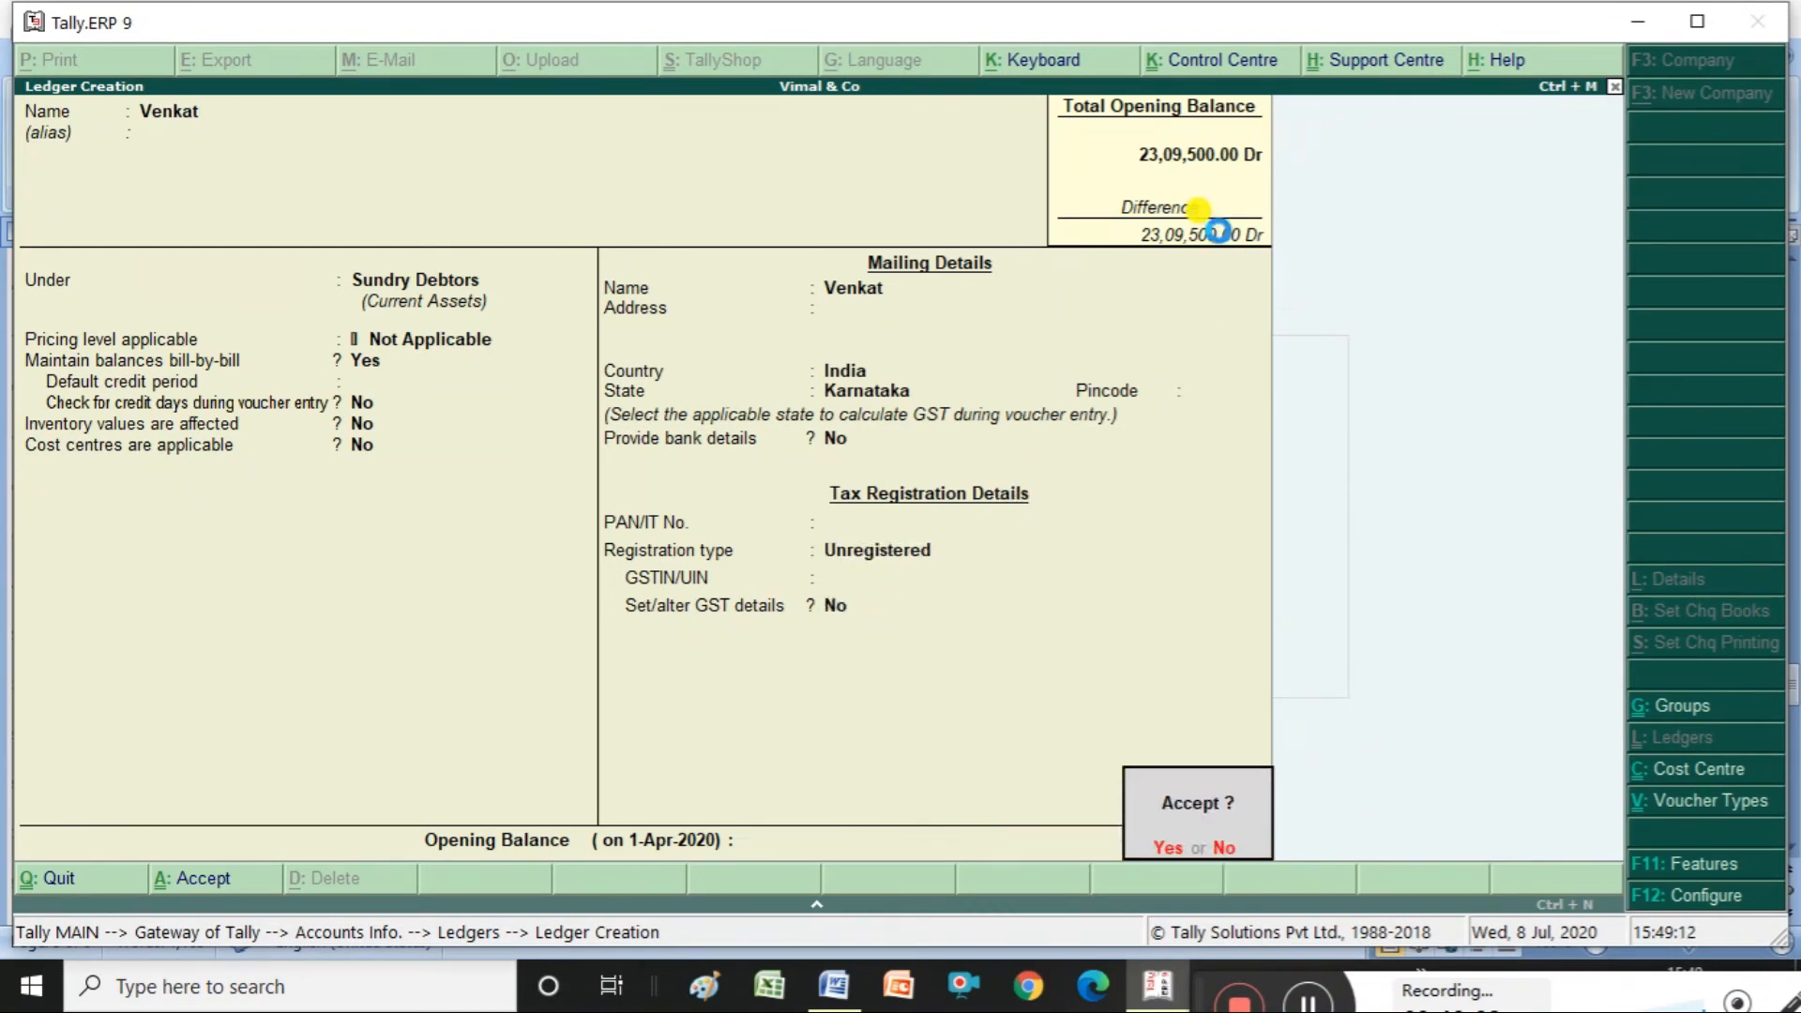
{"action": "key", "text": "Return"}
- Leave ledger creation, open a new sales voucher from the Gateway of Tally, and enter reference number 19
{"action": "key", "text": "Escape"}
{"action": "key", "text": "Return"}
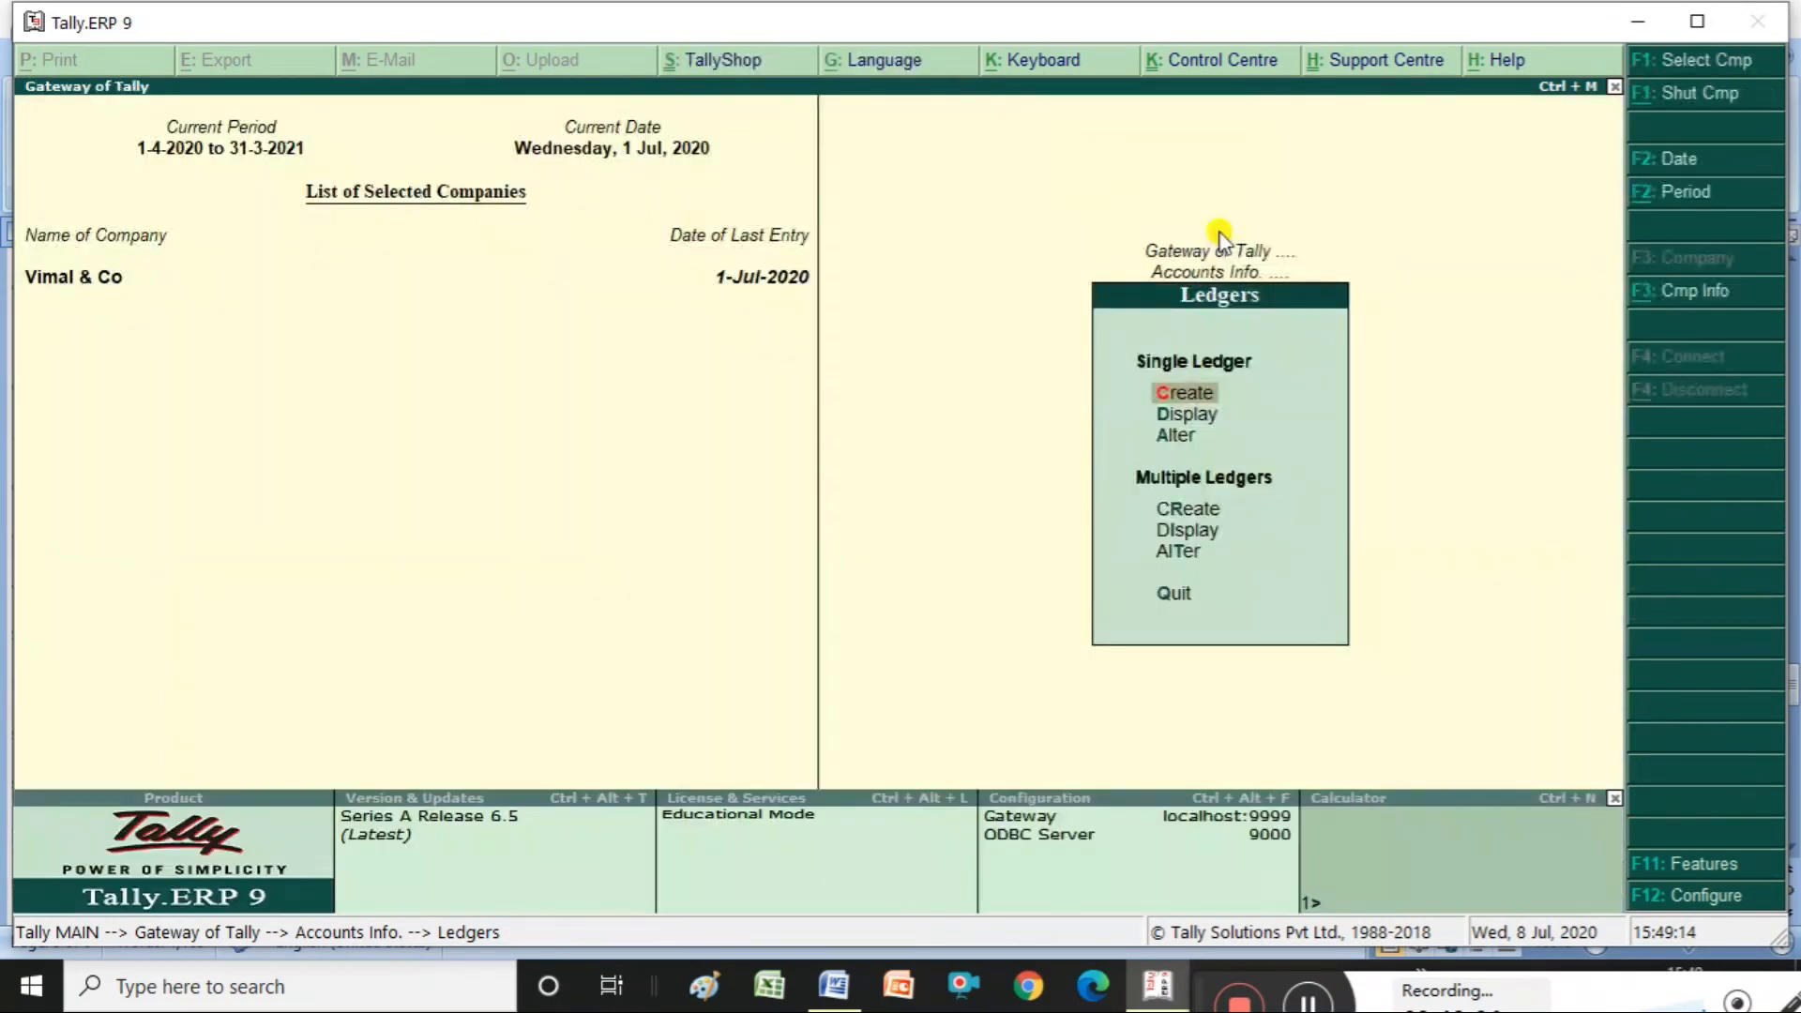
{"action": "key", "text": "Escape"}
{"action": "key", "text": "Escape"}
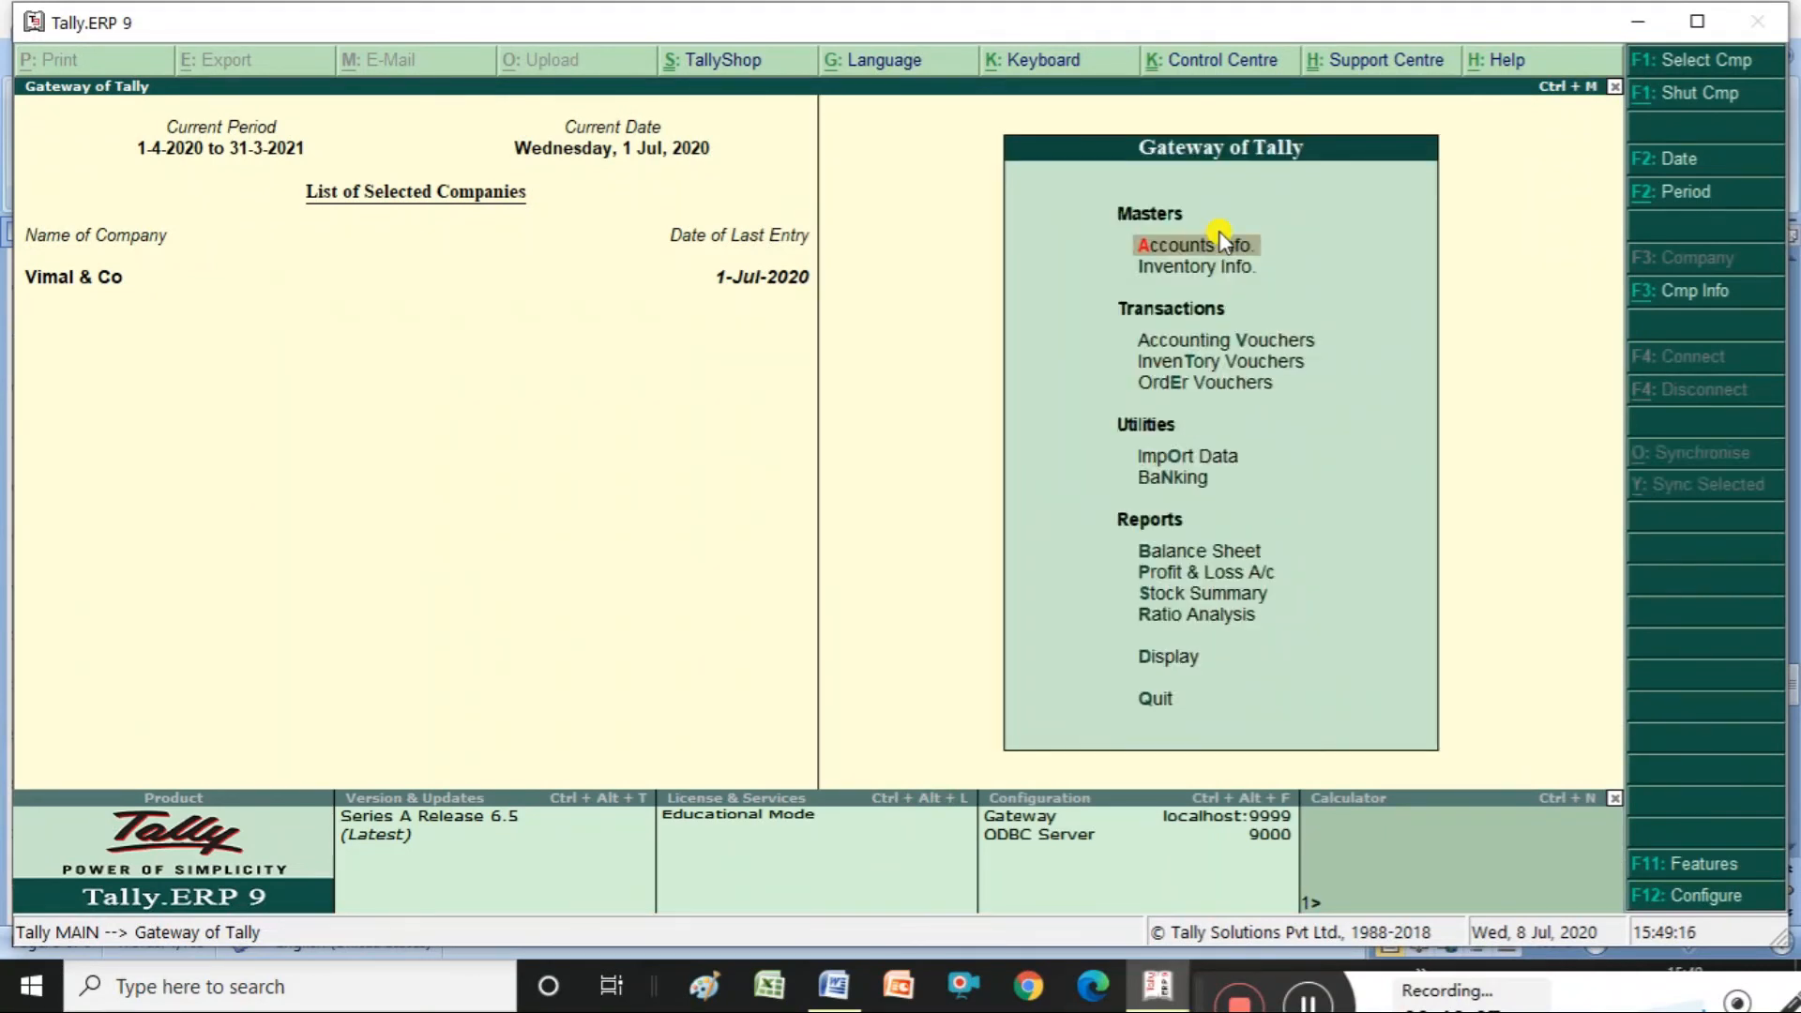
{"action": "key", "text": "Down"}
{"action": "key", "text": "Down"}
{"action": "key", "text": "Return"}
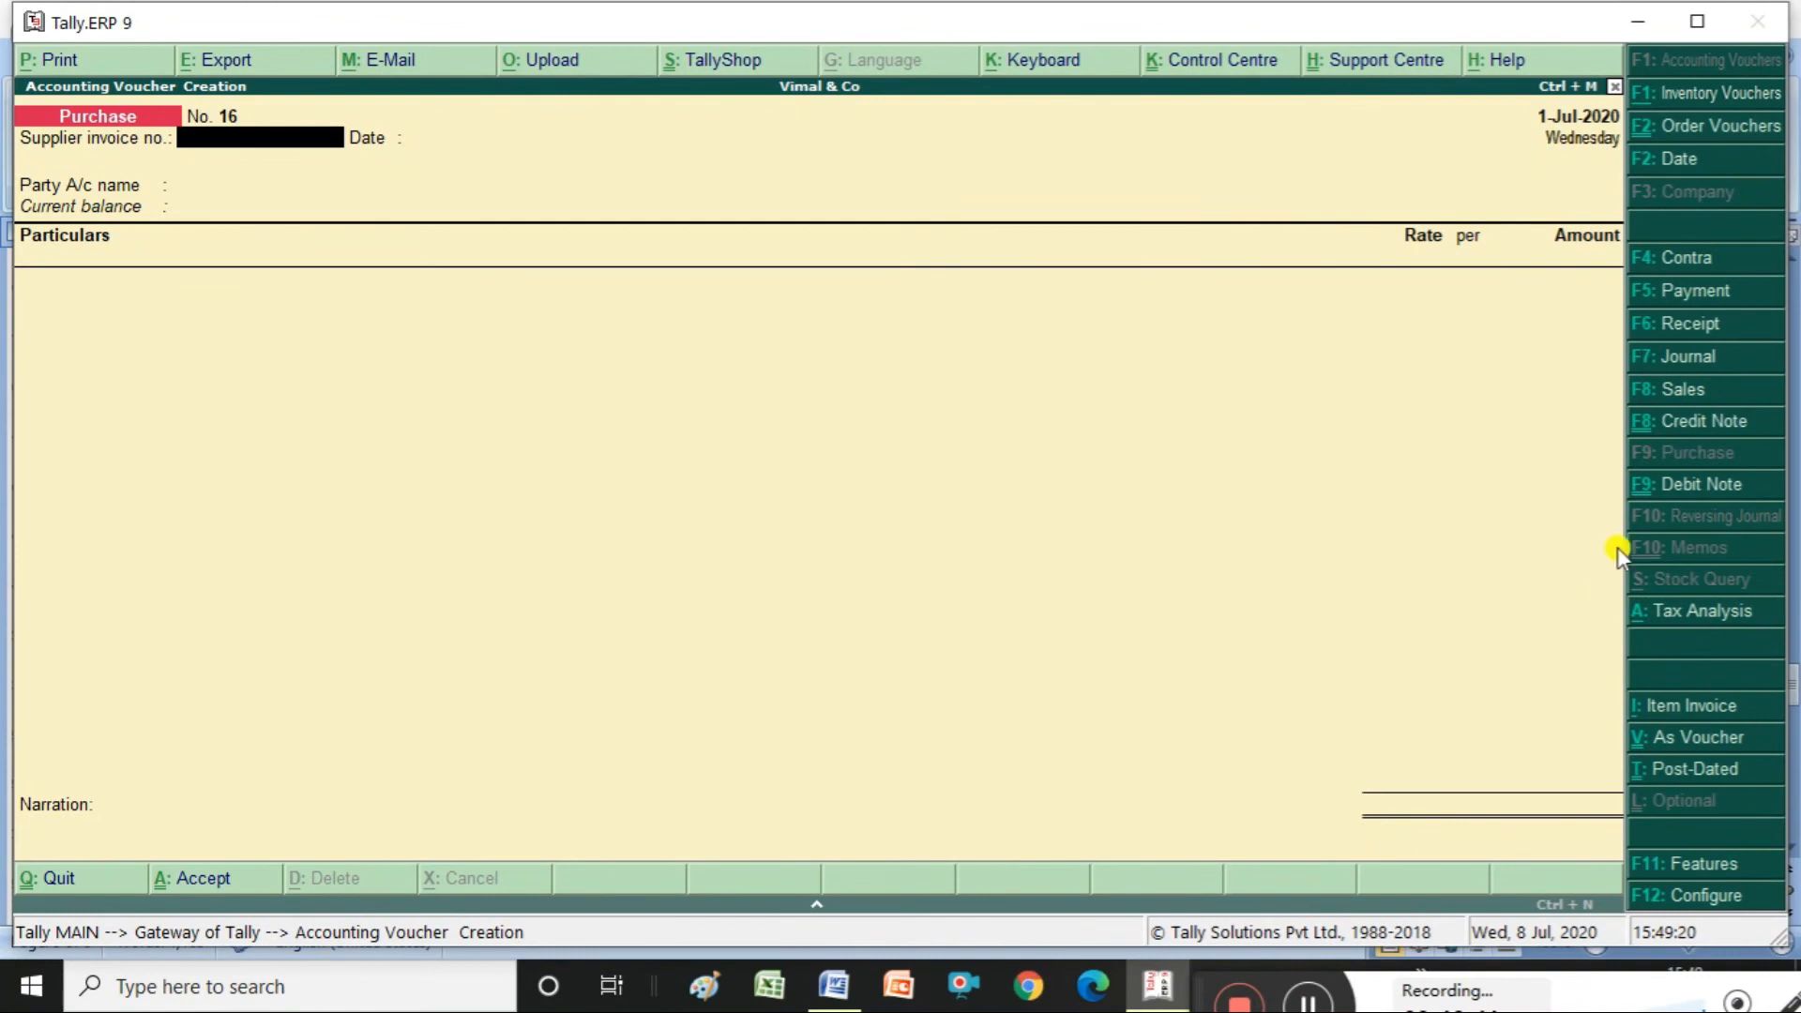
{"action": "left_click", "coordinate": [1698, 394]}
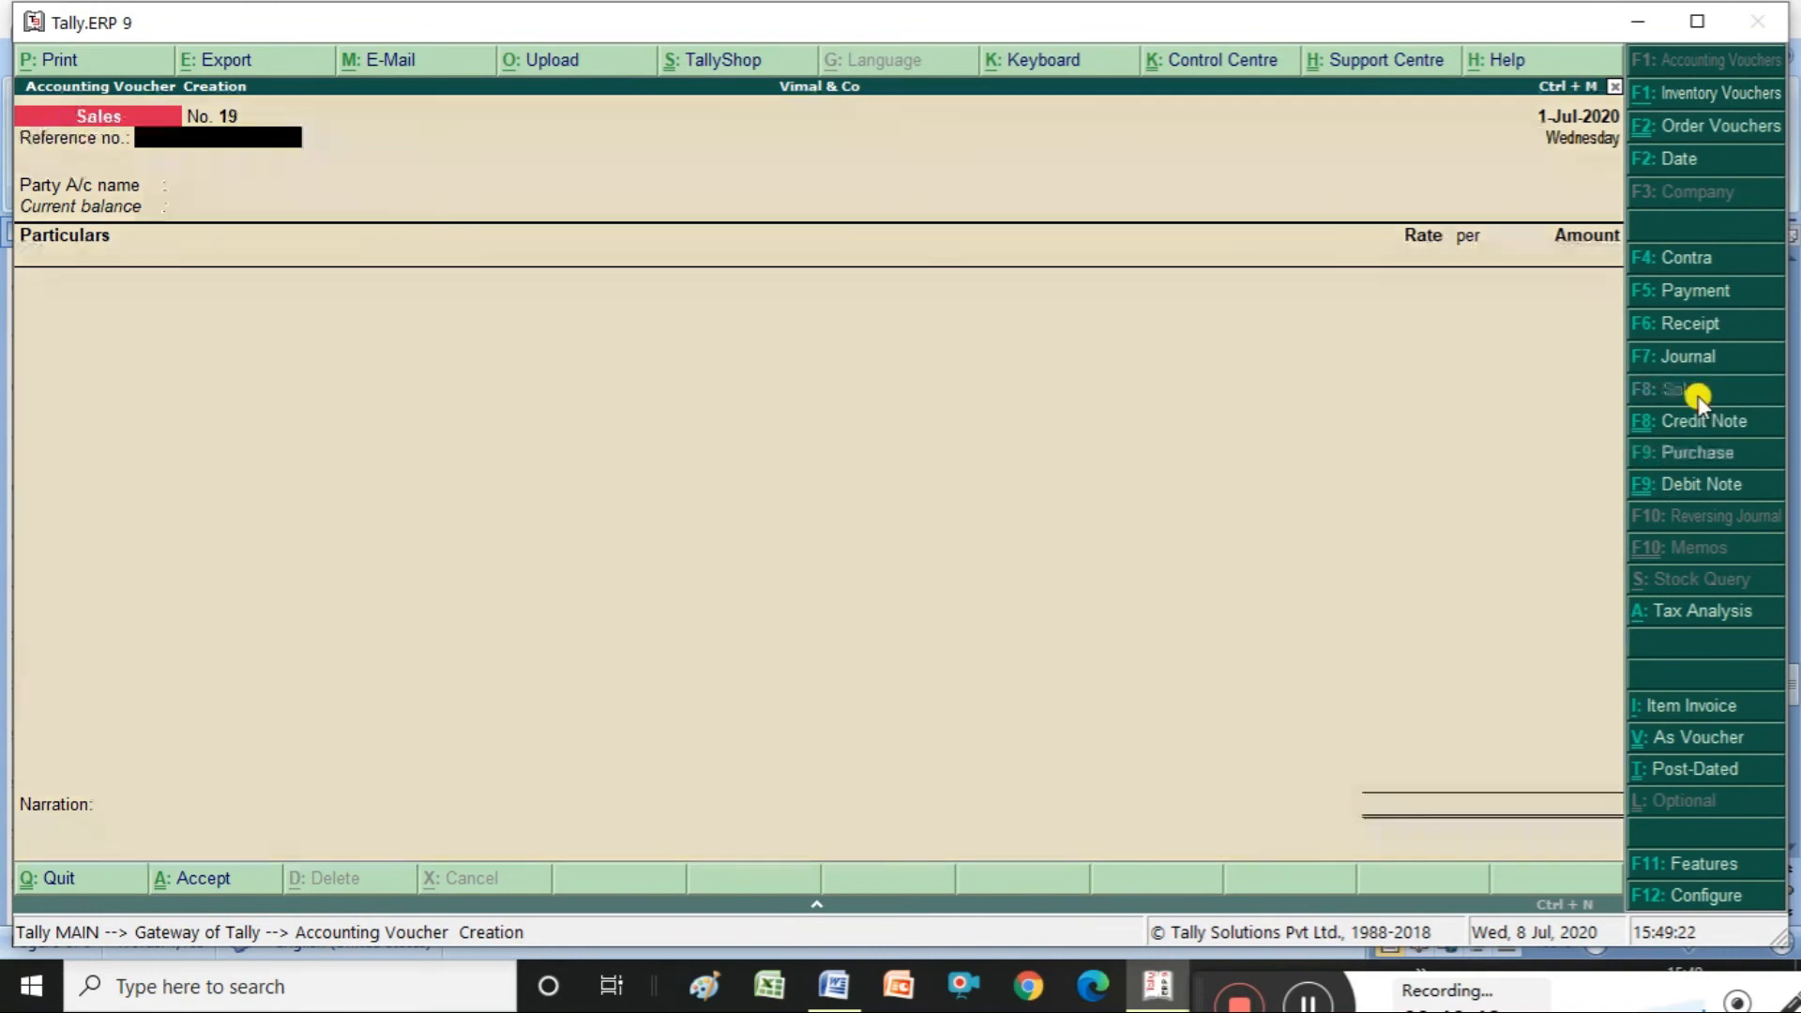
{"action": "type", "text": "19"}
{"action": "key", "text": "Return"}
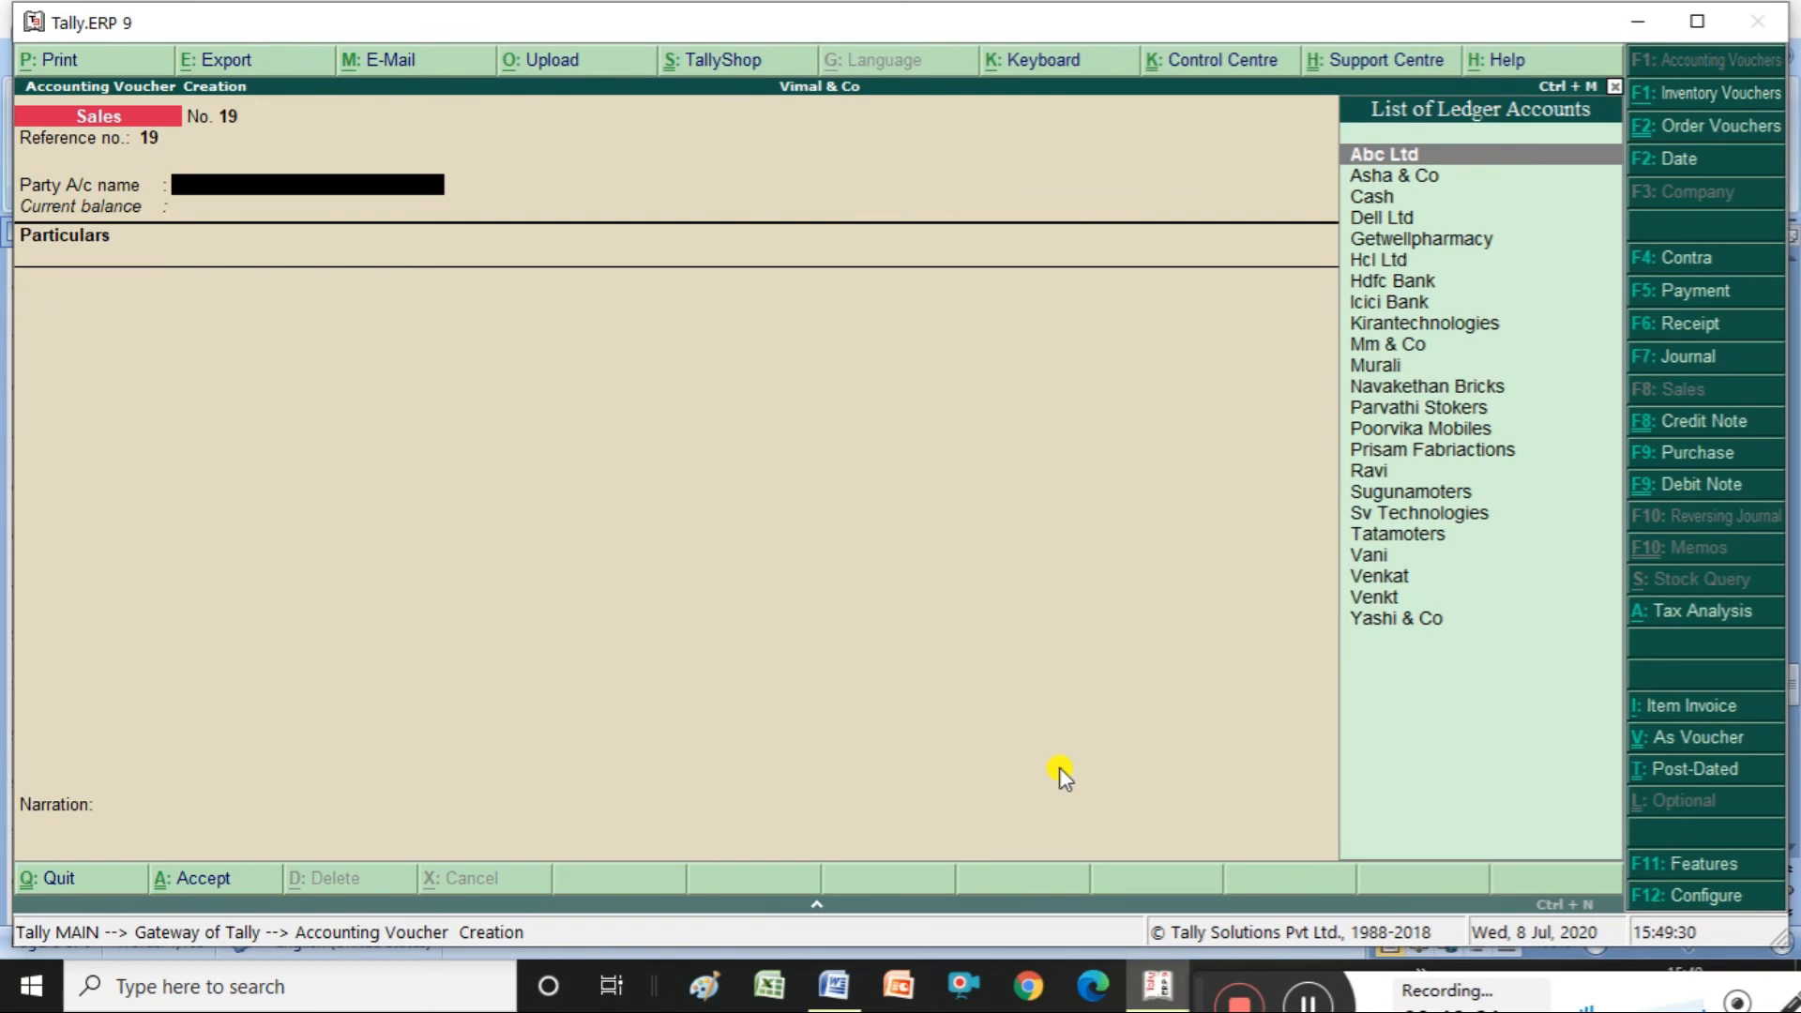
- Choose the newly created customer ledger as the sales voucher's party account and accept the default party details
{"action": "type", "text": "V"}
{"action": "key", "text": "Down"}
{"action": "key", "text": "Down"}
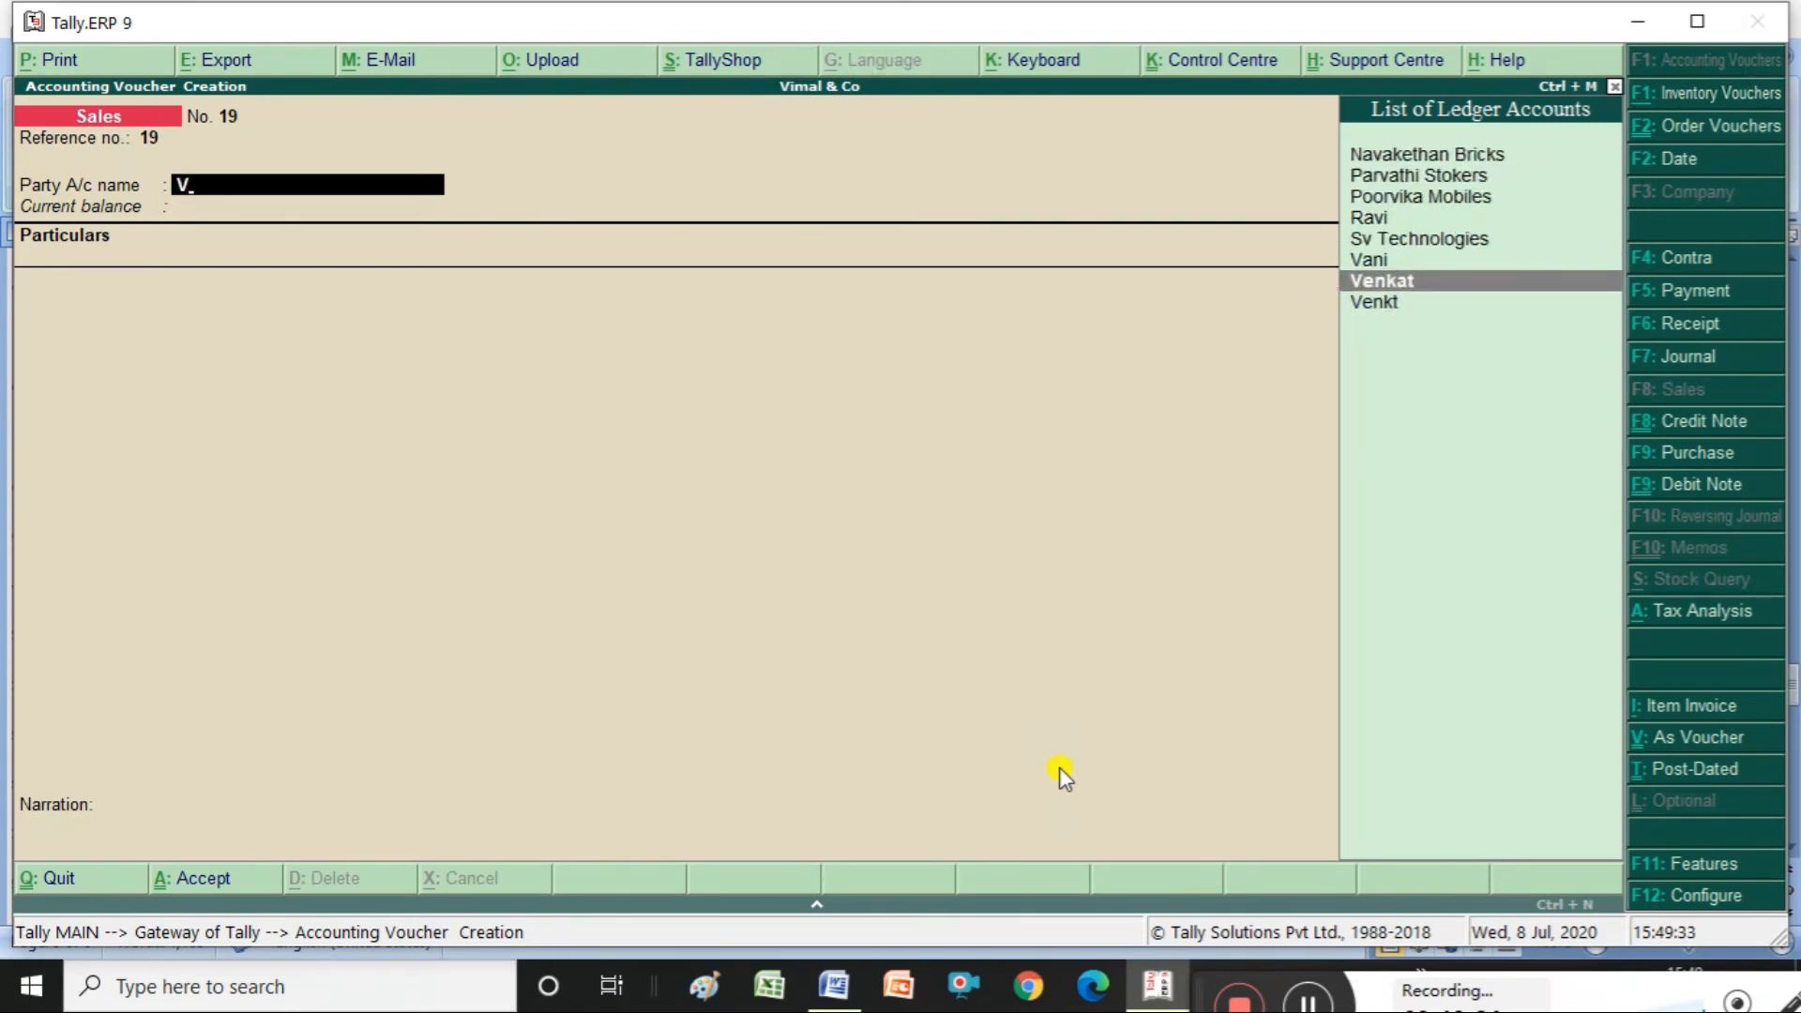
{"action": "key", "text": "Return"}
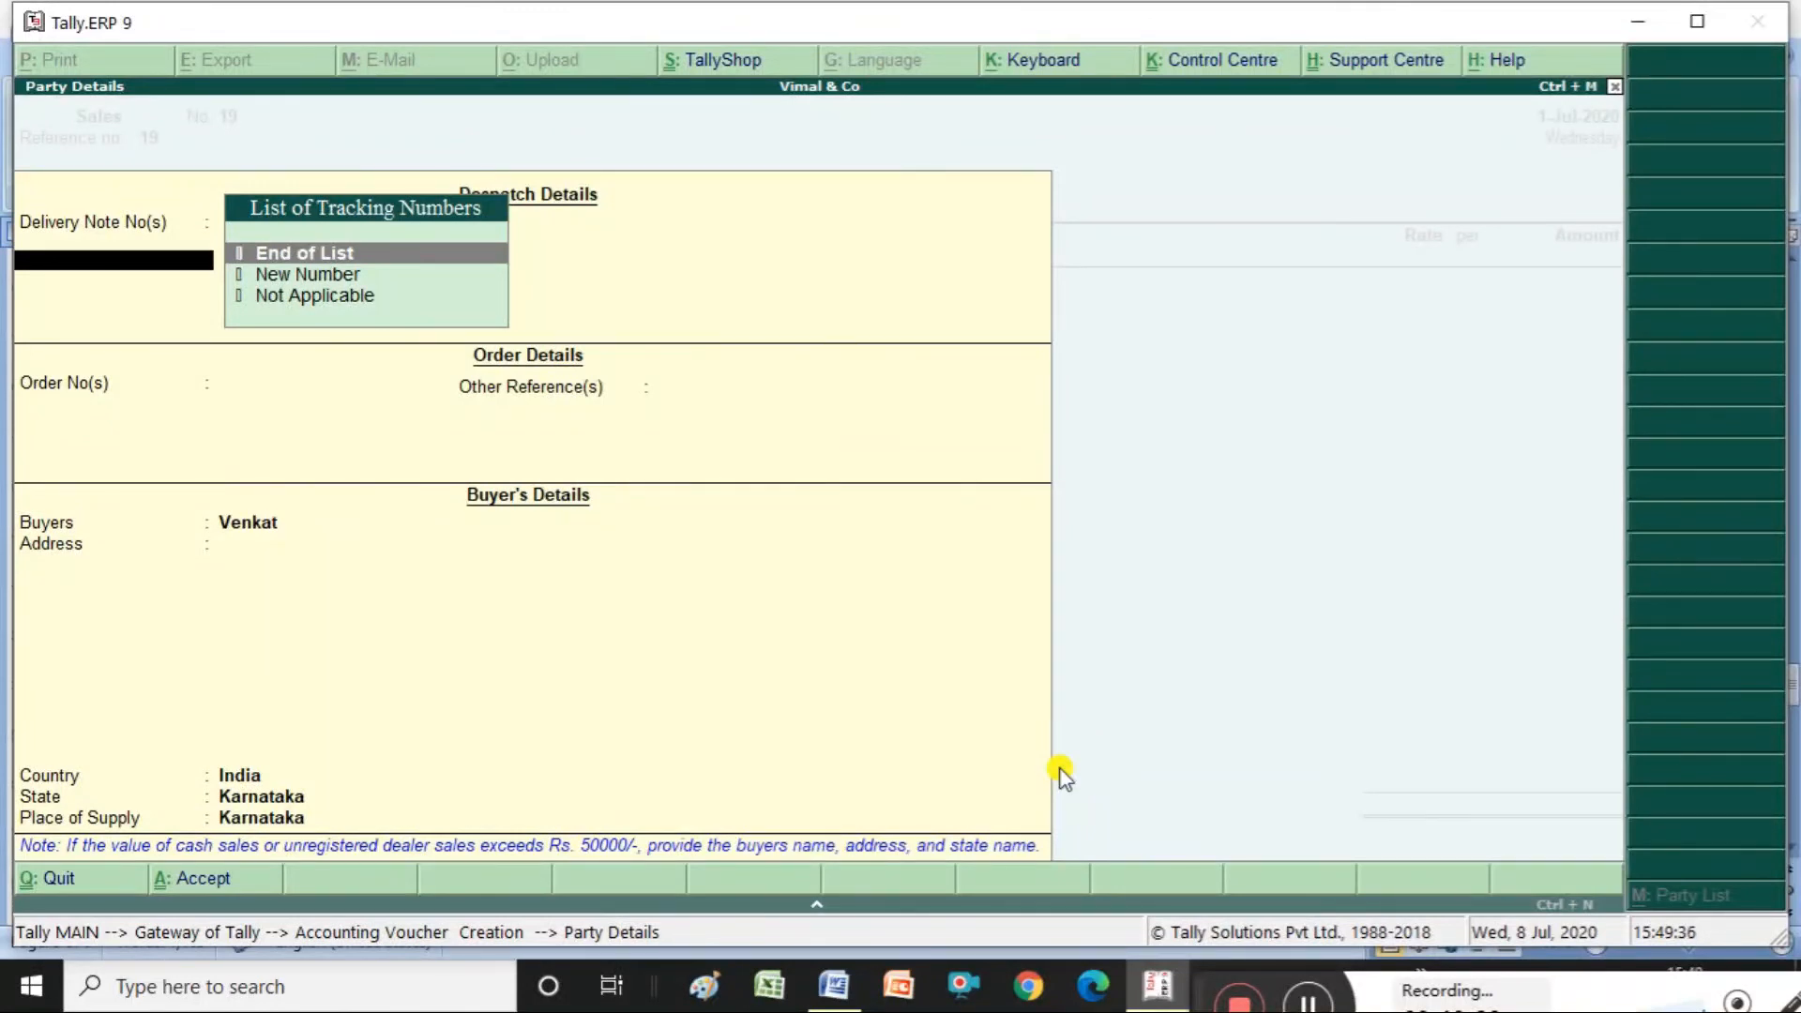
{"action": "key", "text": "ctrl+a"}
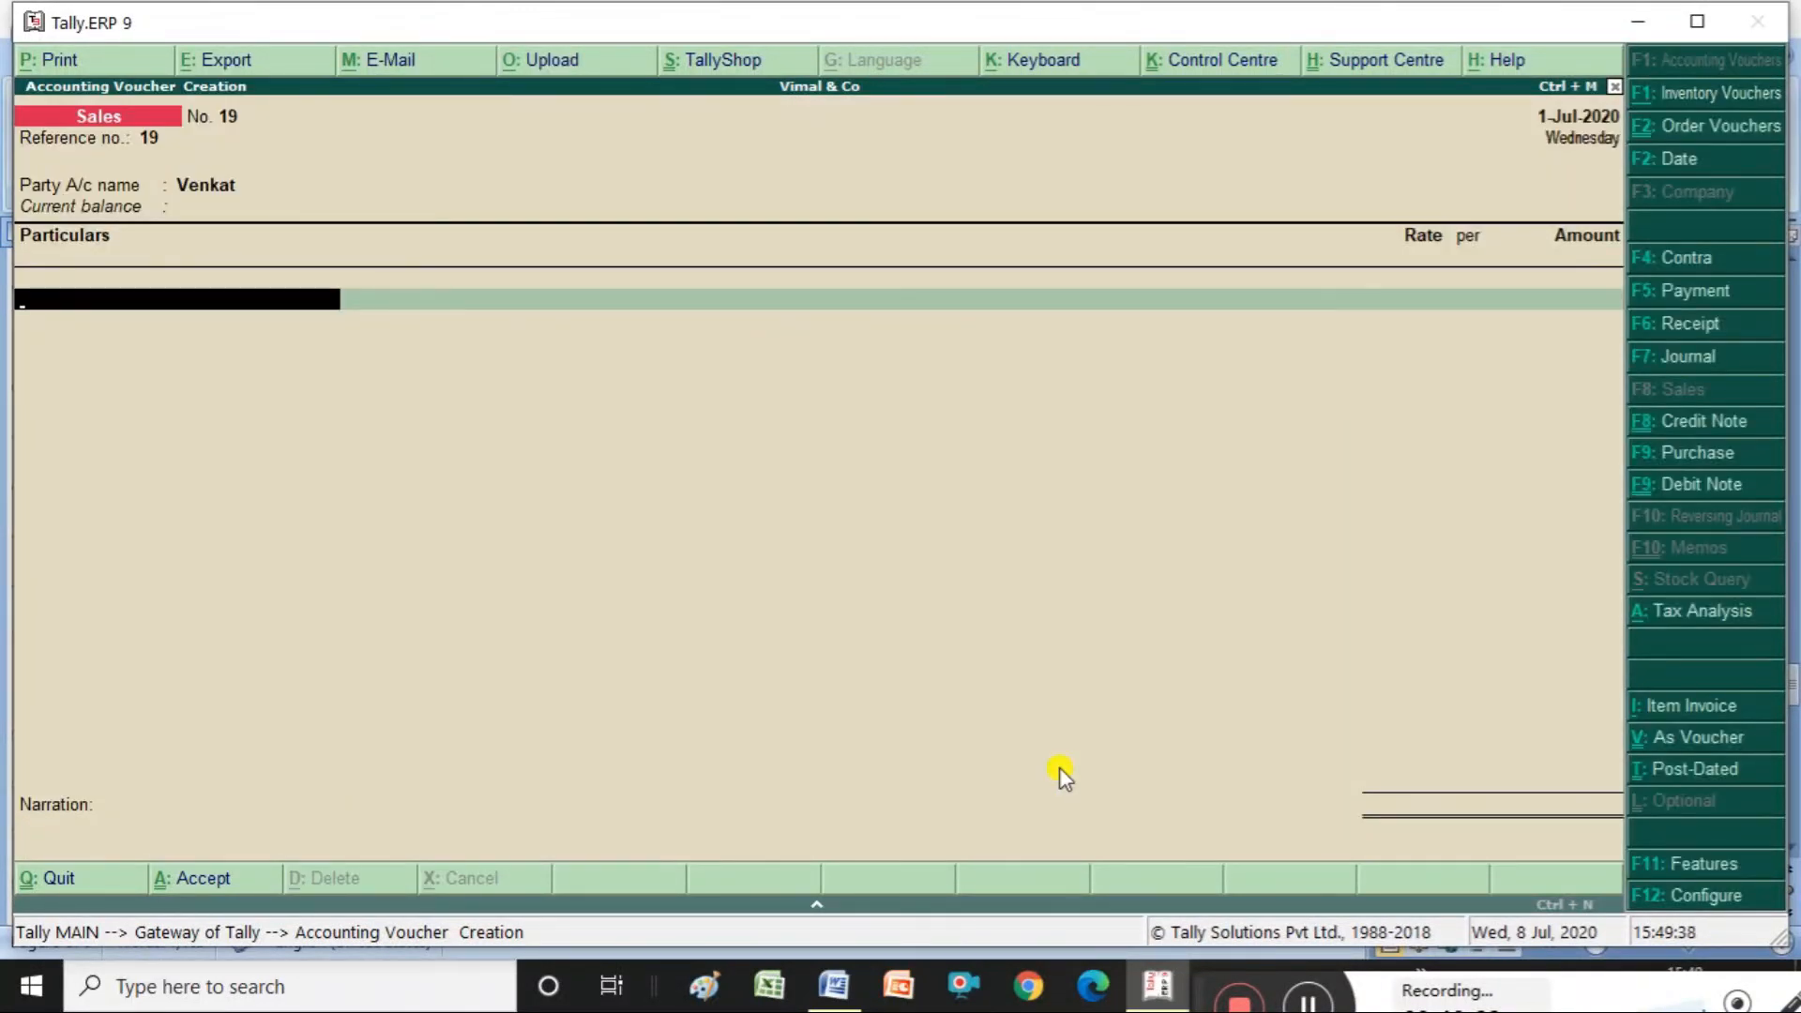
- Add the Travelling Service Charges Received ledger to the sales voucher with an amount of 3000, checking the Word example
{"action": "type", "text": "Tr"}
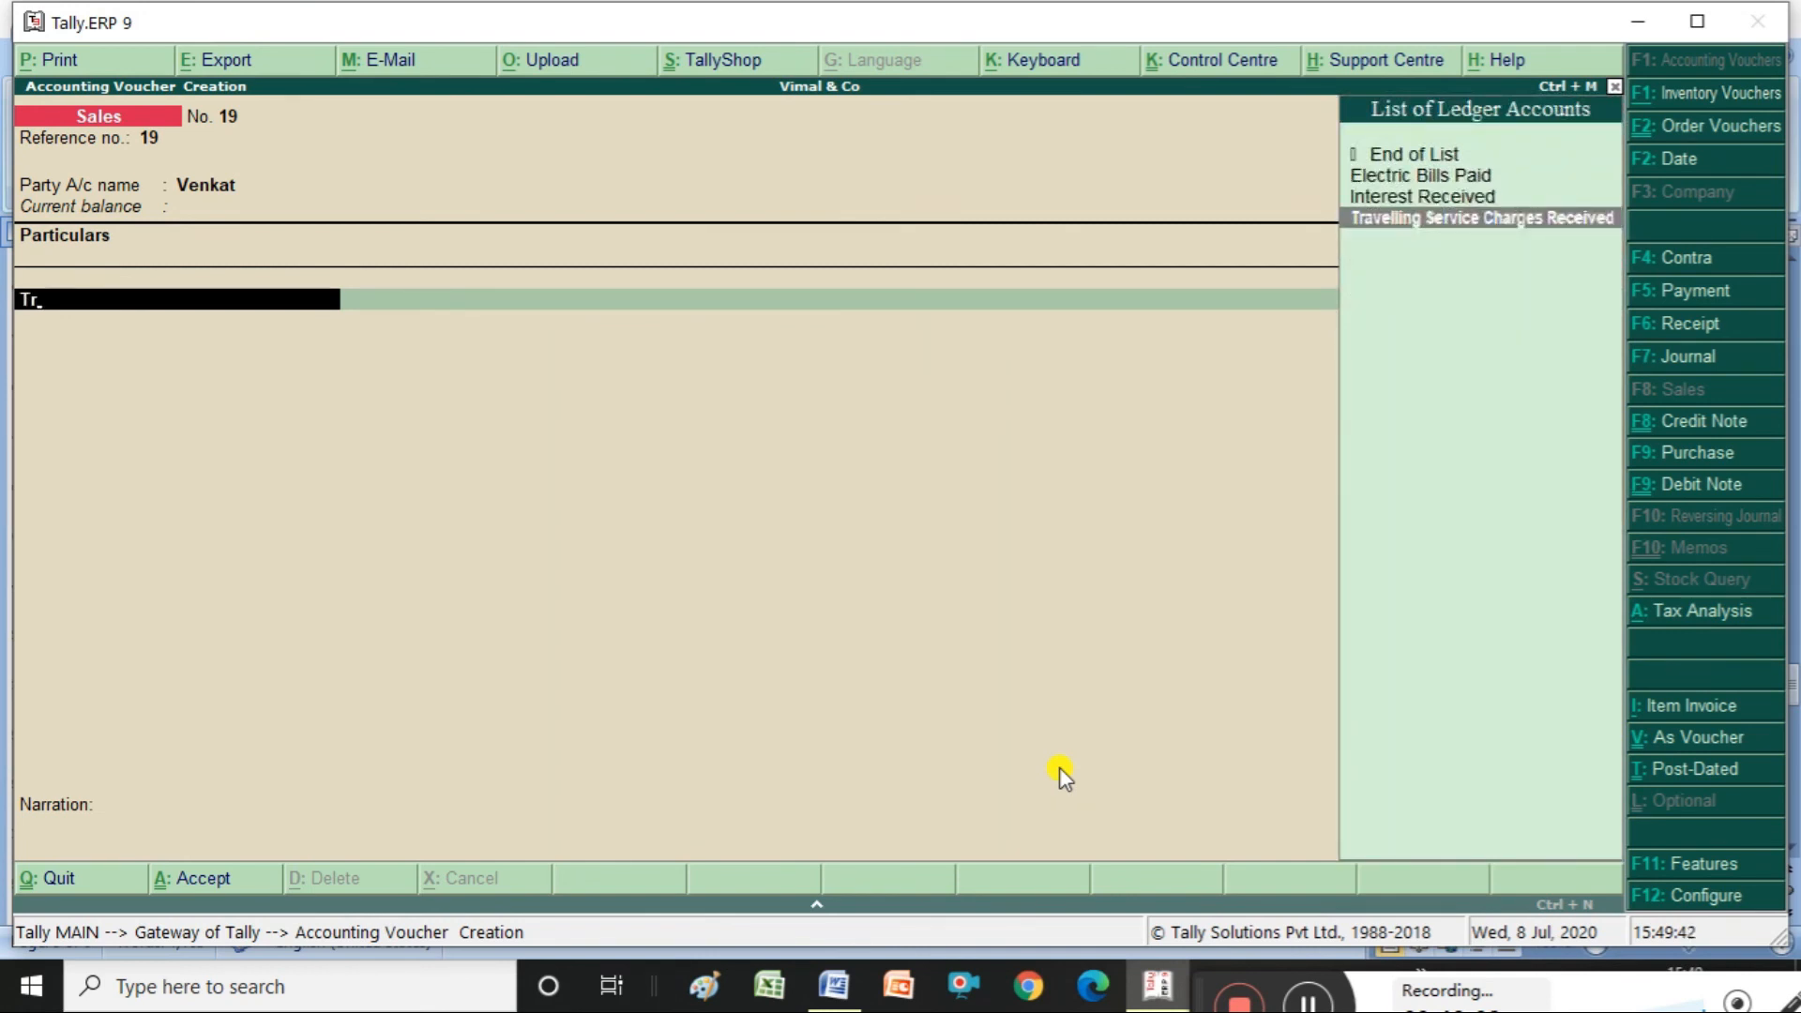
{"action": "key", "text": "Return"}
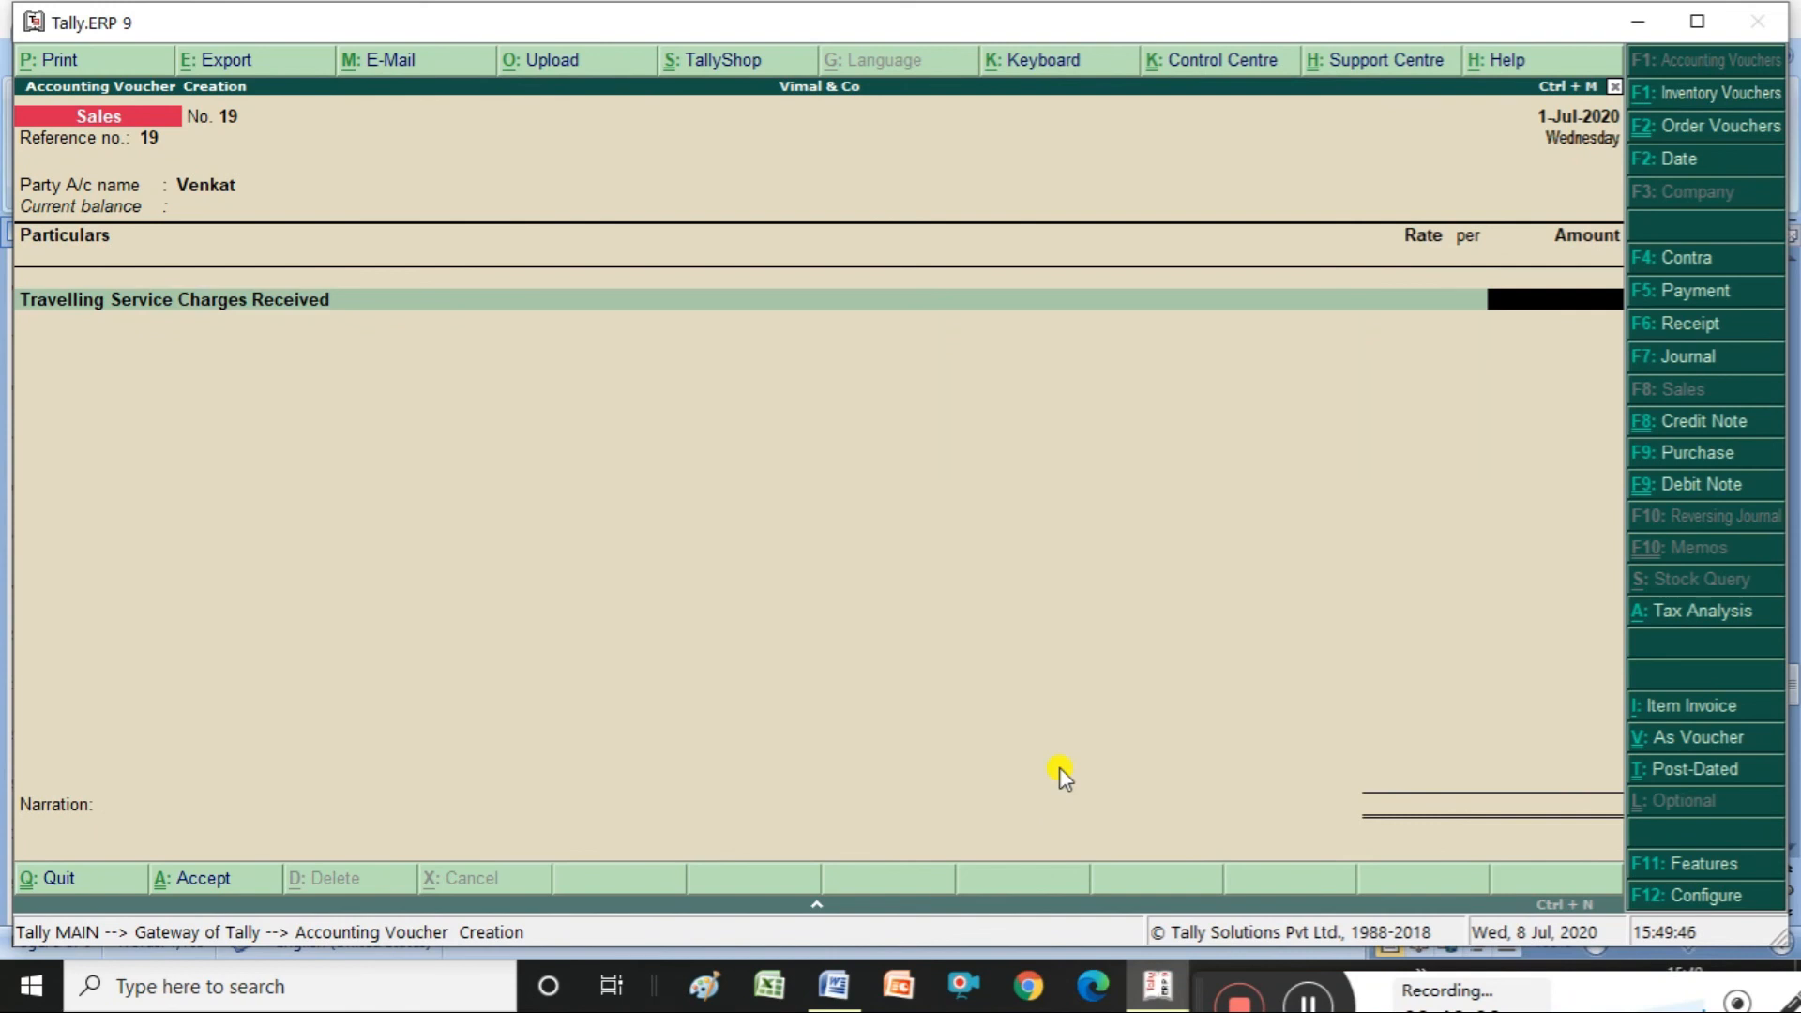
{"action": "key", "text": "alt+Tab"}
{"action": "key", "text": "alt+Tab"}
{"action": "type", "text": "3000"}
{"action": "key", "text": "Return"}
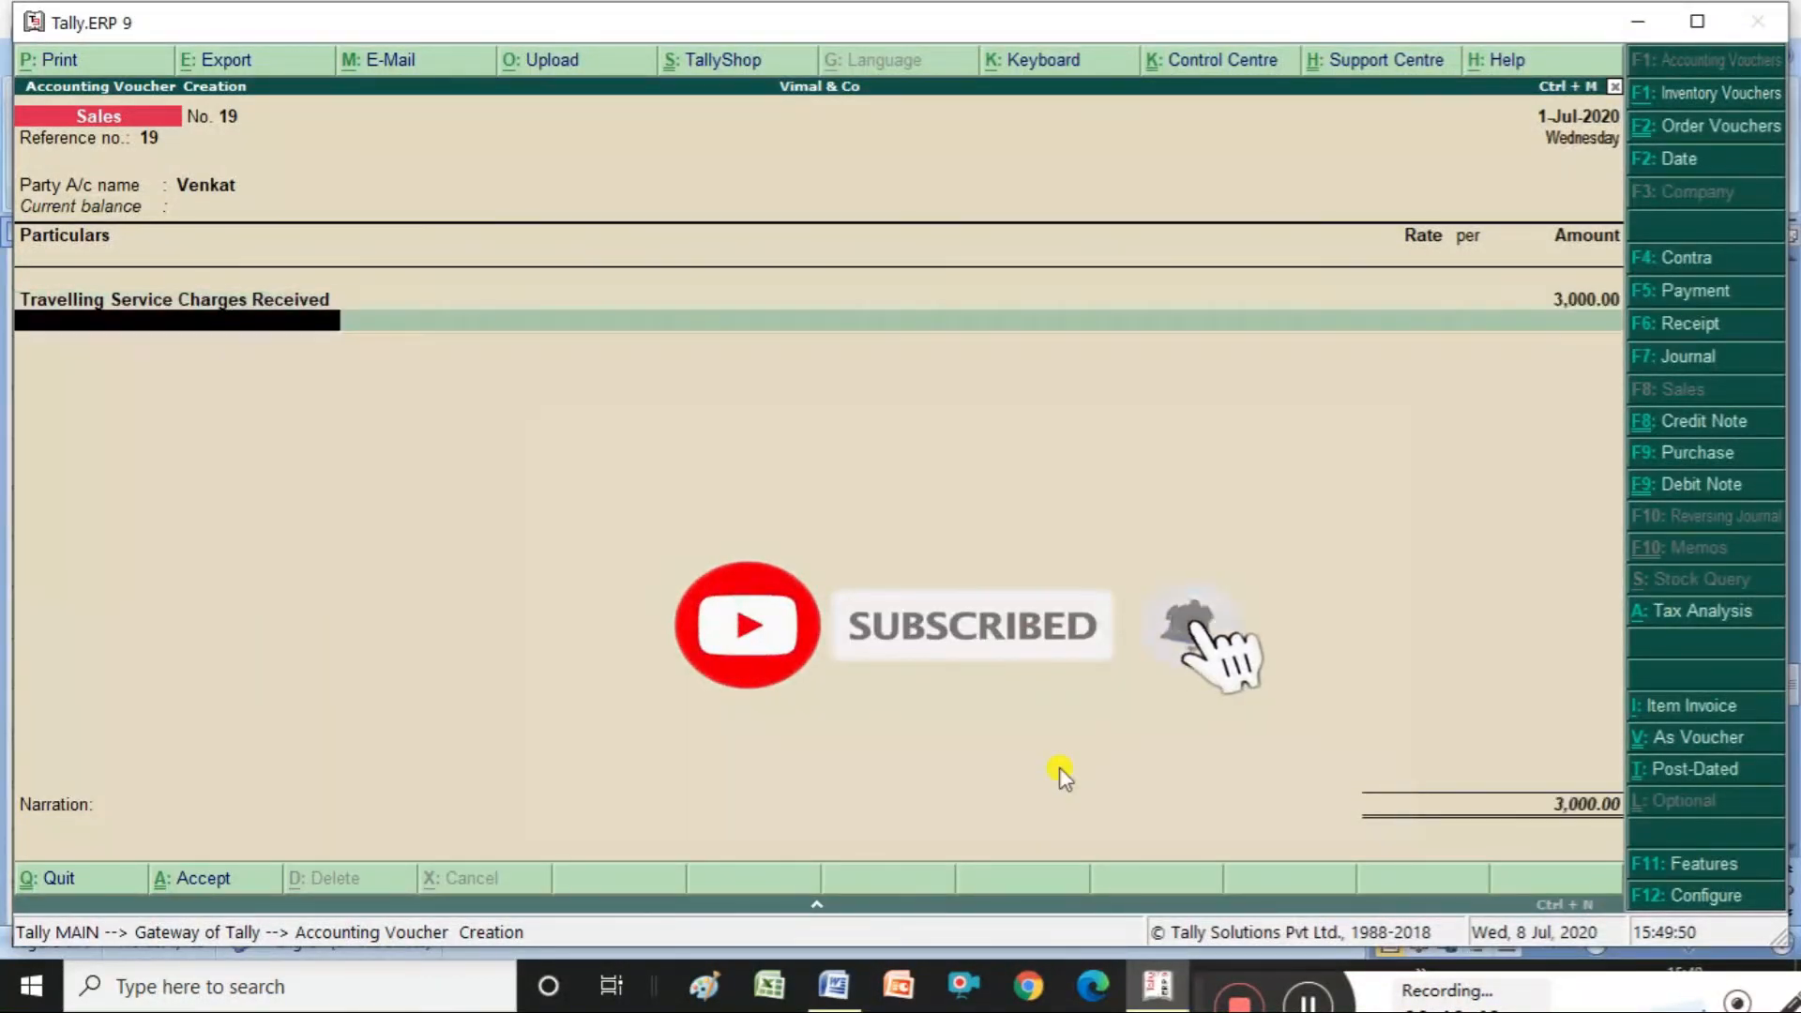
- Add the Sgst and Cgst ledgers below the travelling charges line, accepting their automatically calculated amounts
{"action": "type", "text": "S"}
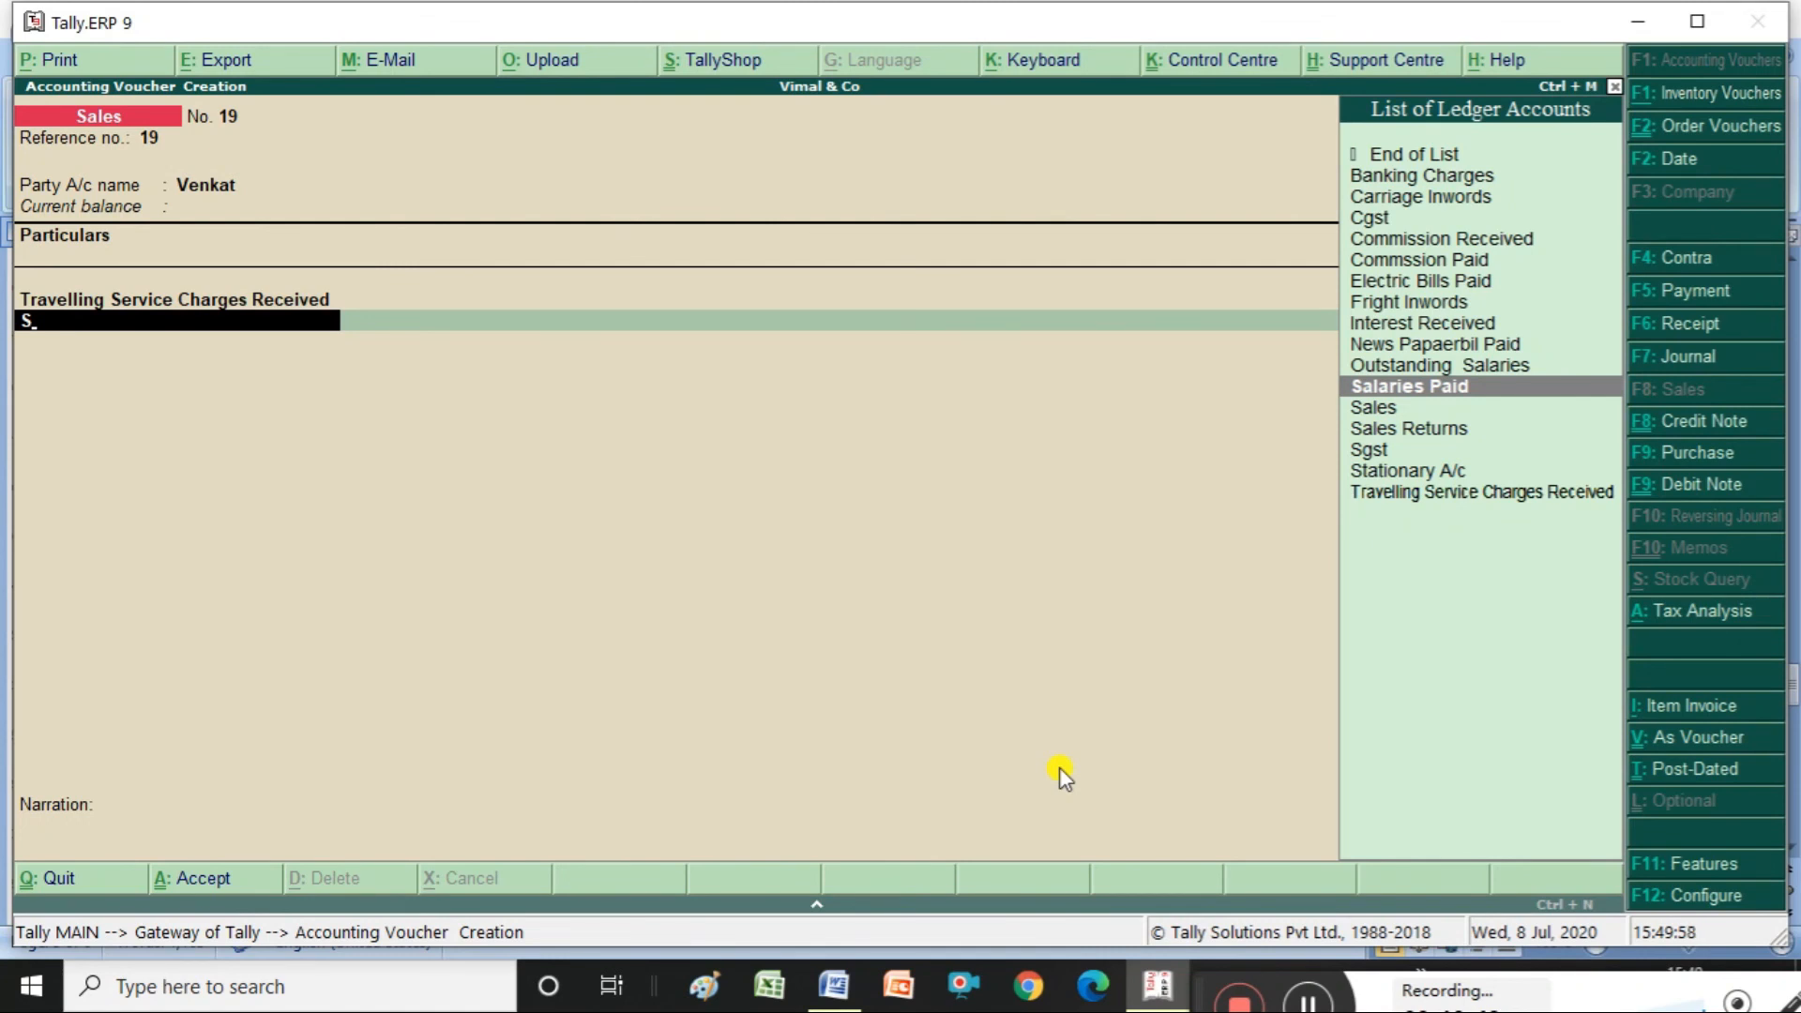
{"action": "key", "text": "Down"}
{"action": "key", "text": "Down"}
{"action": "key", "text": "Down"}
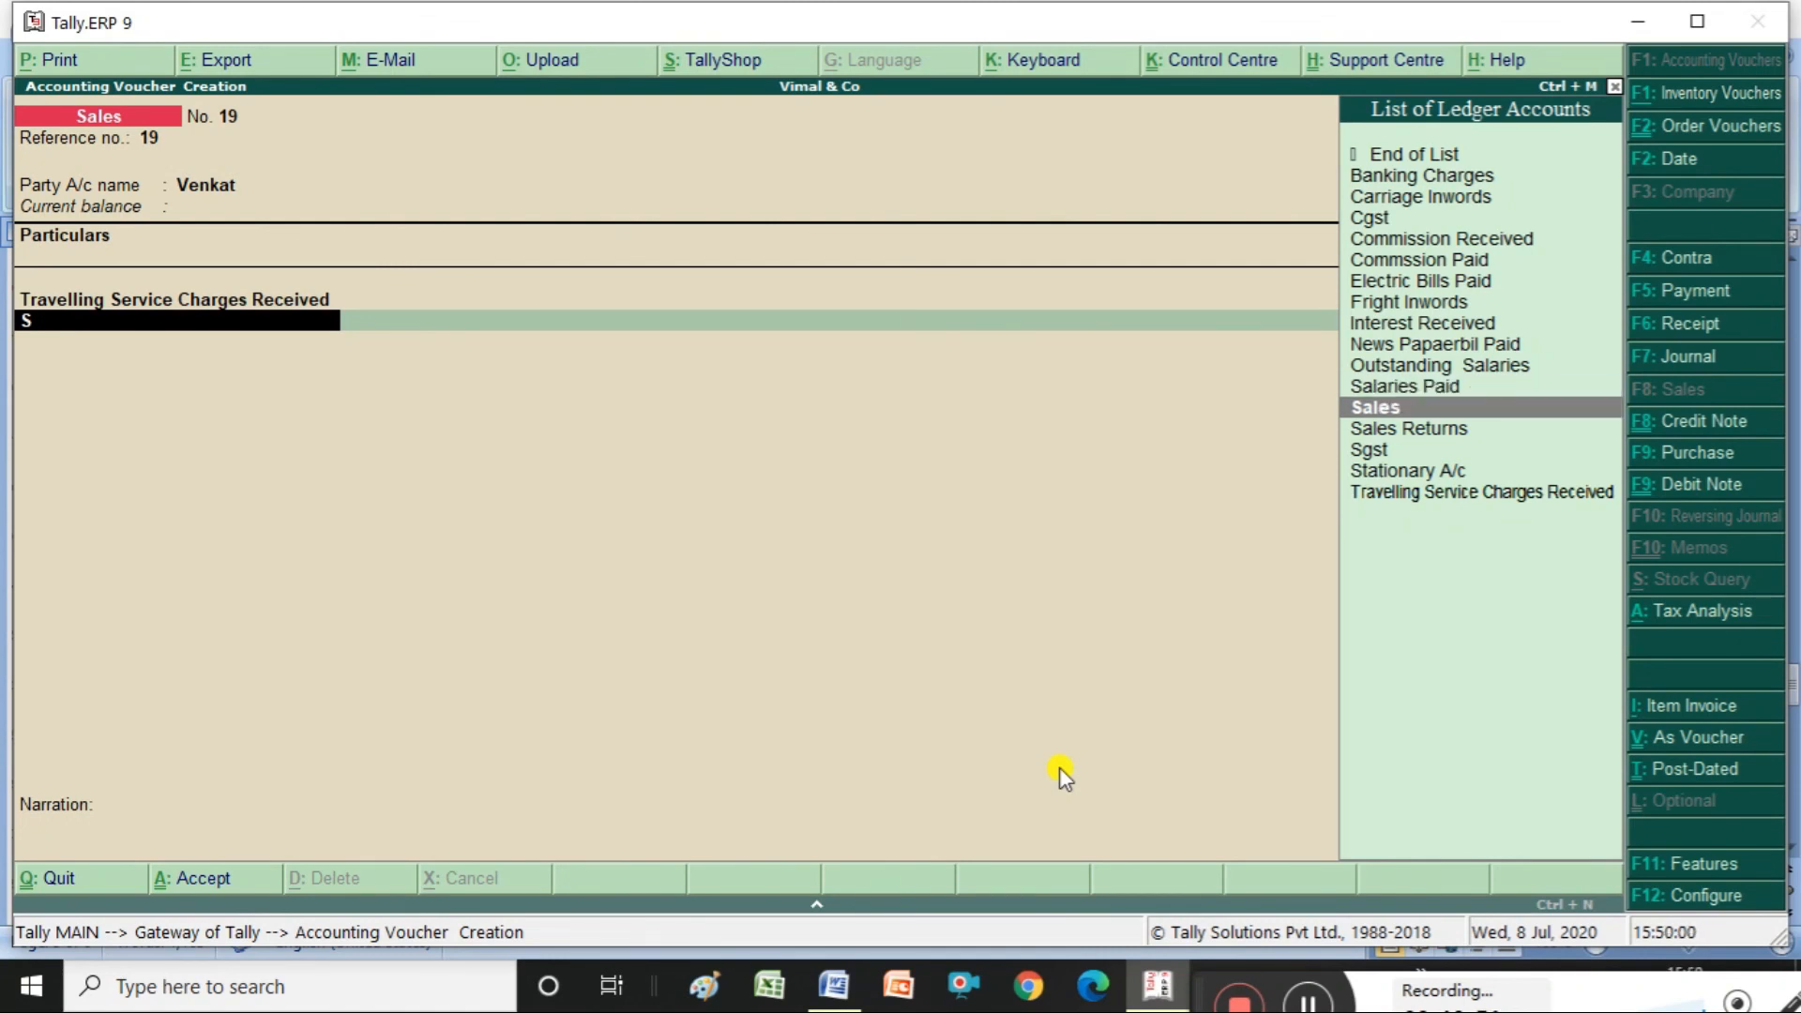
{"action": "key", "text": "Return"}
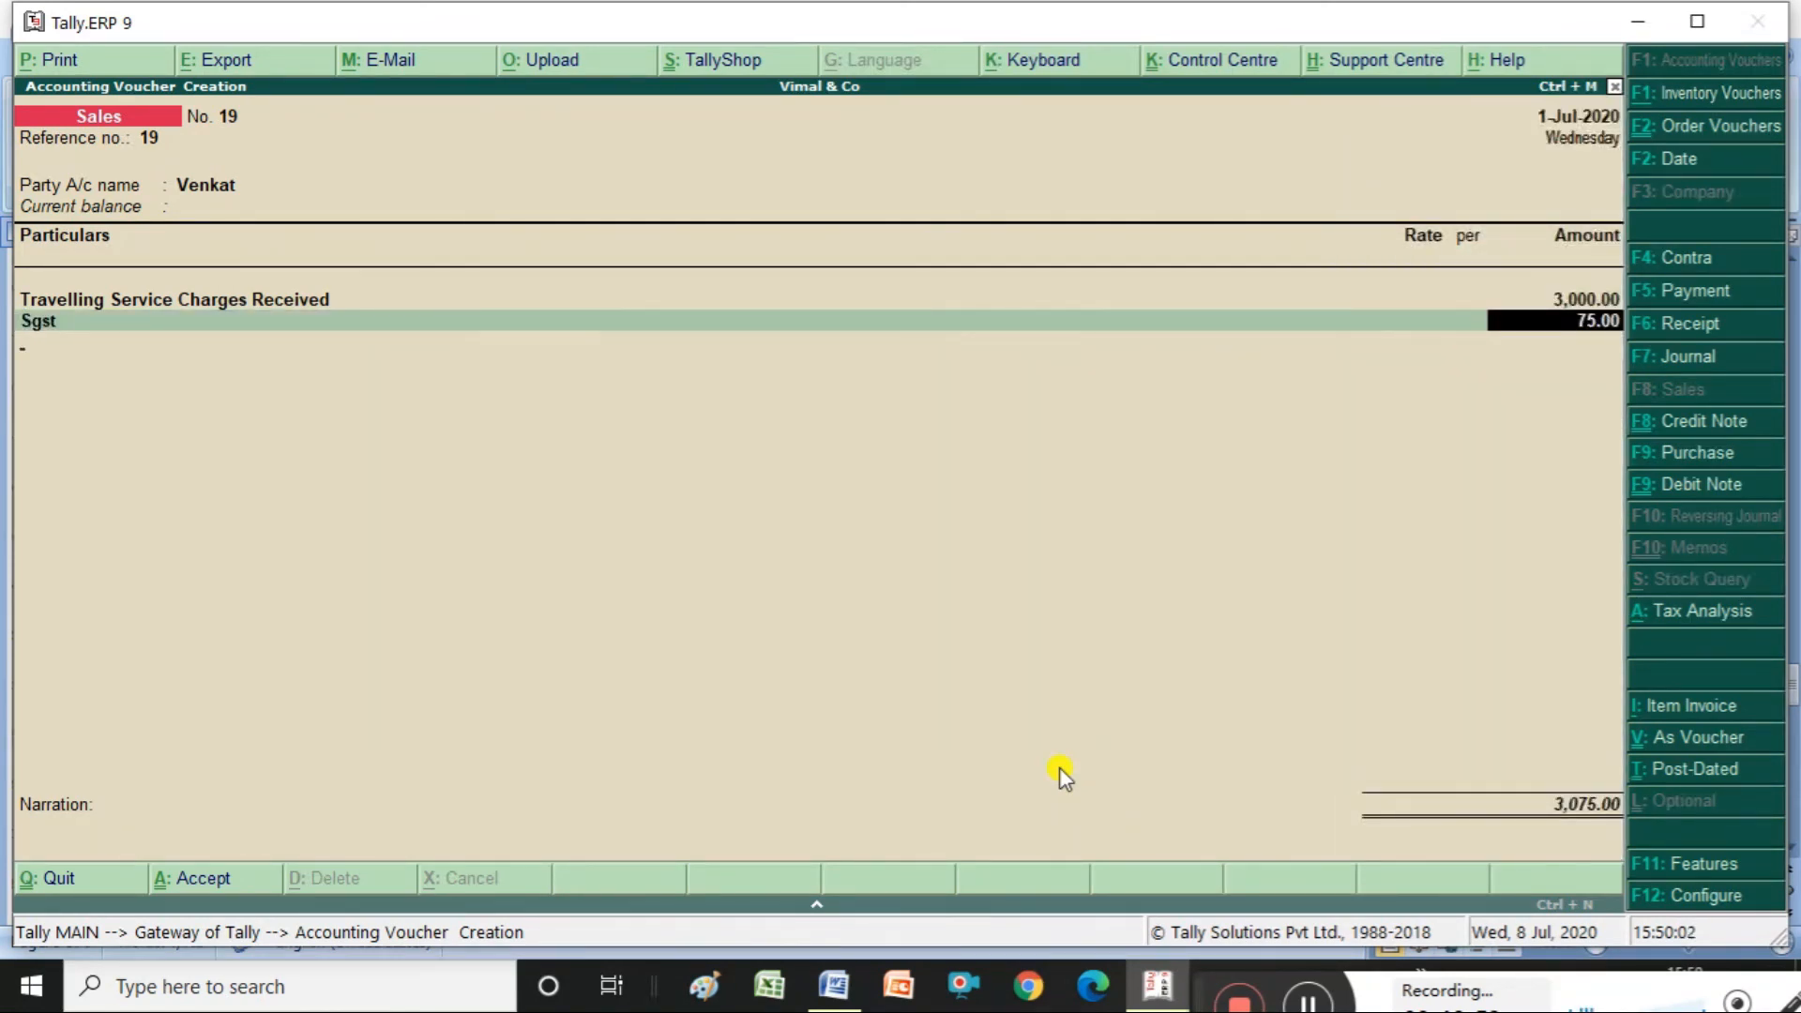
{"action": "key", "text": "Return"}
{"action": "type", "text": "C"}
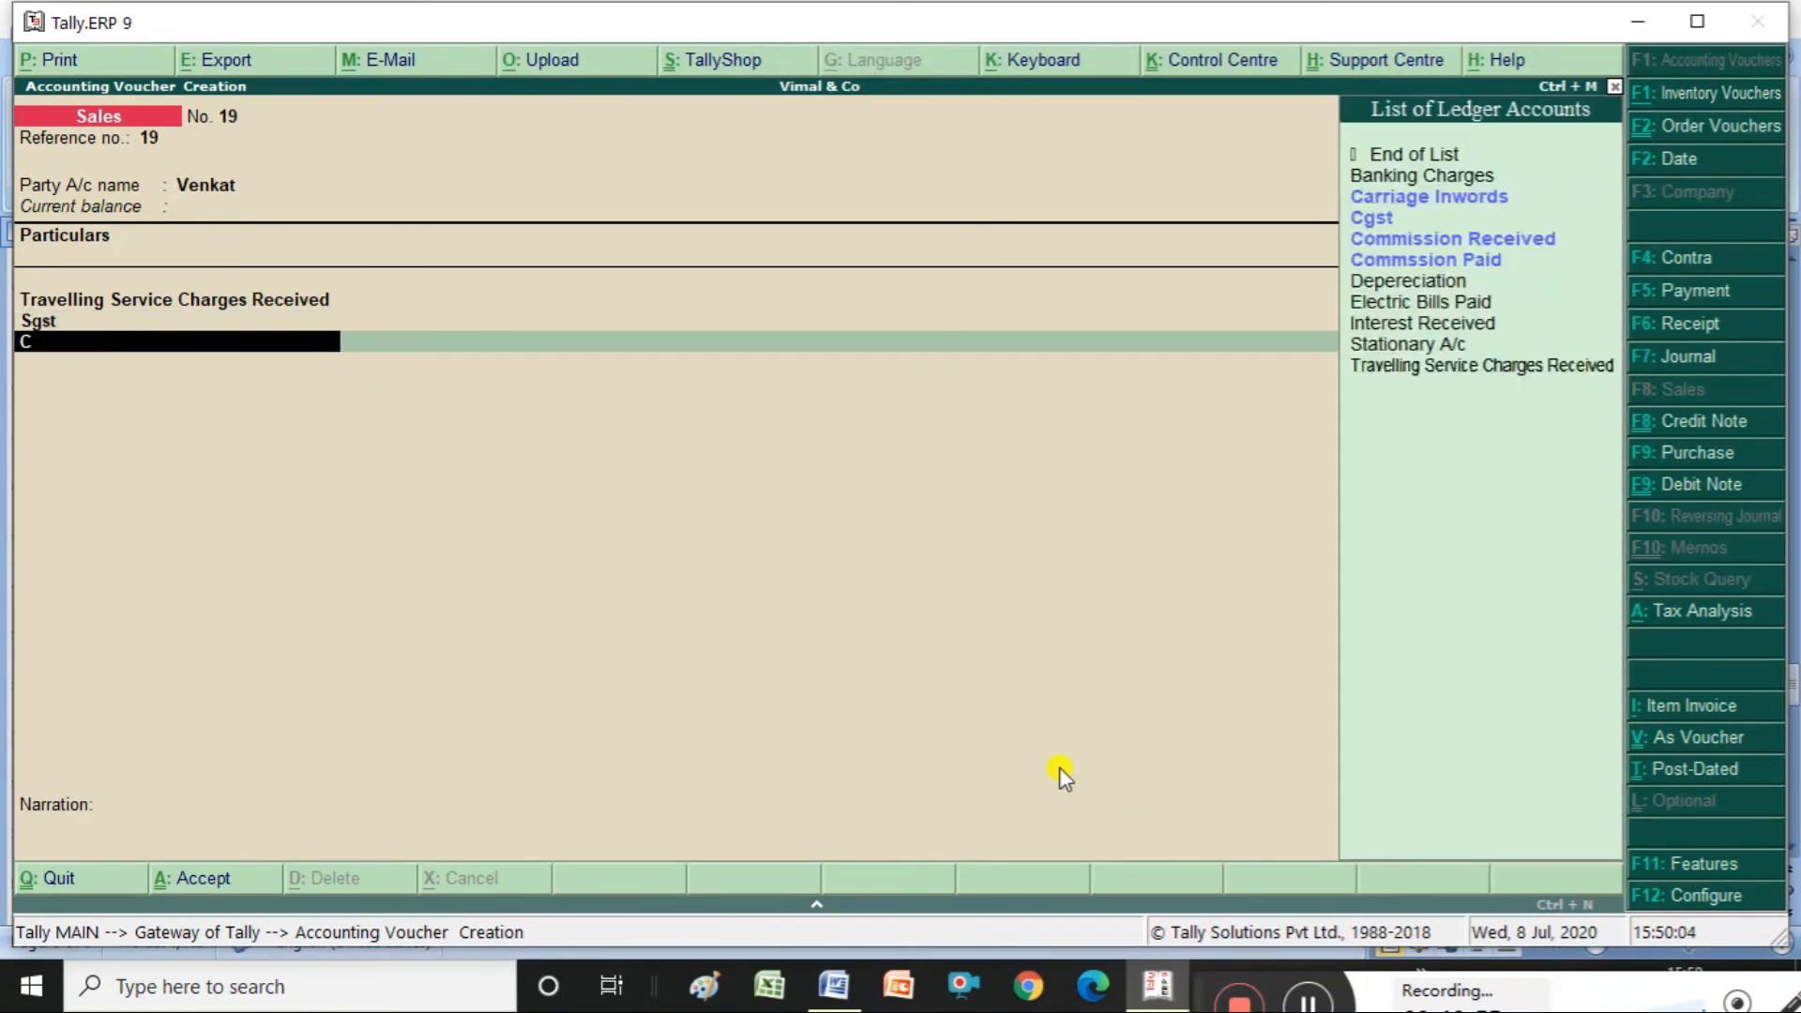
{"action": "key", "text": "Return"}
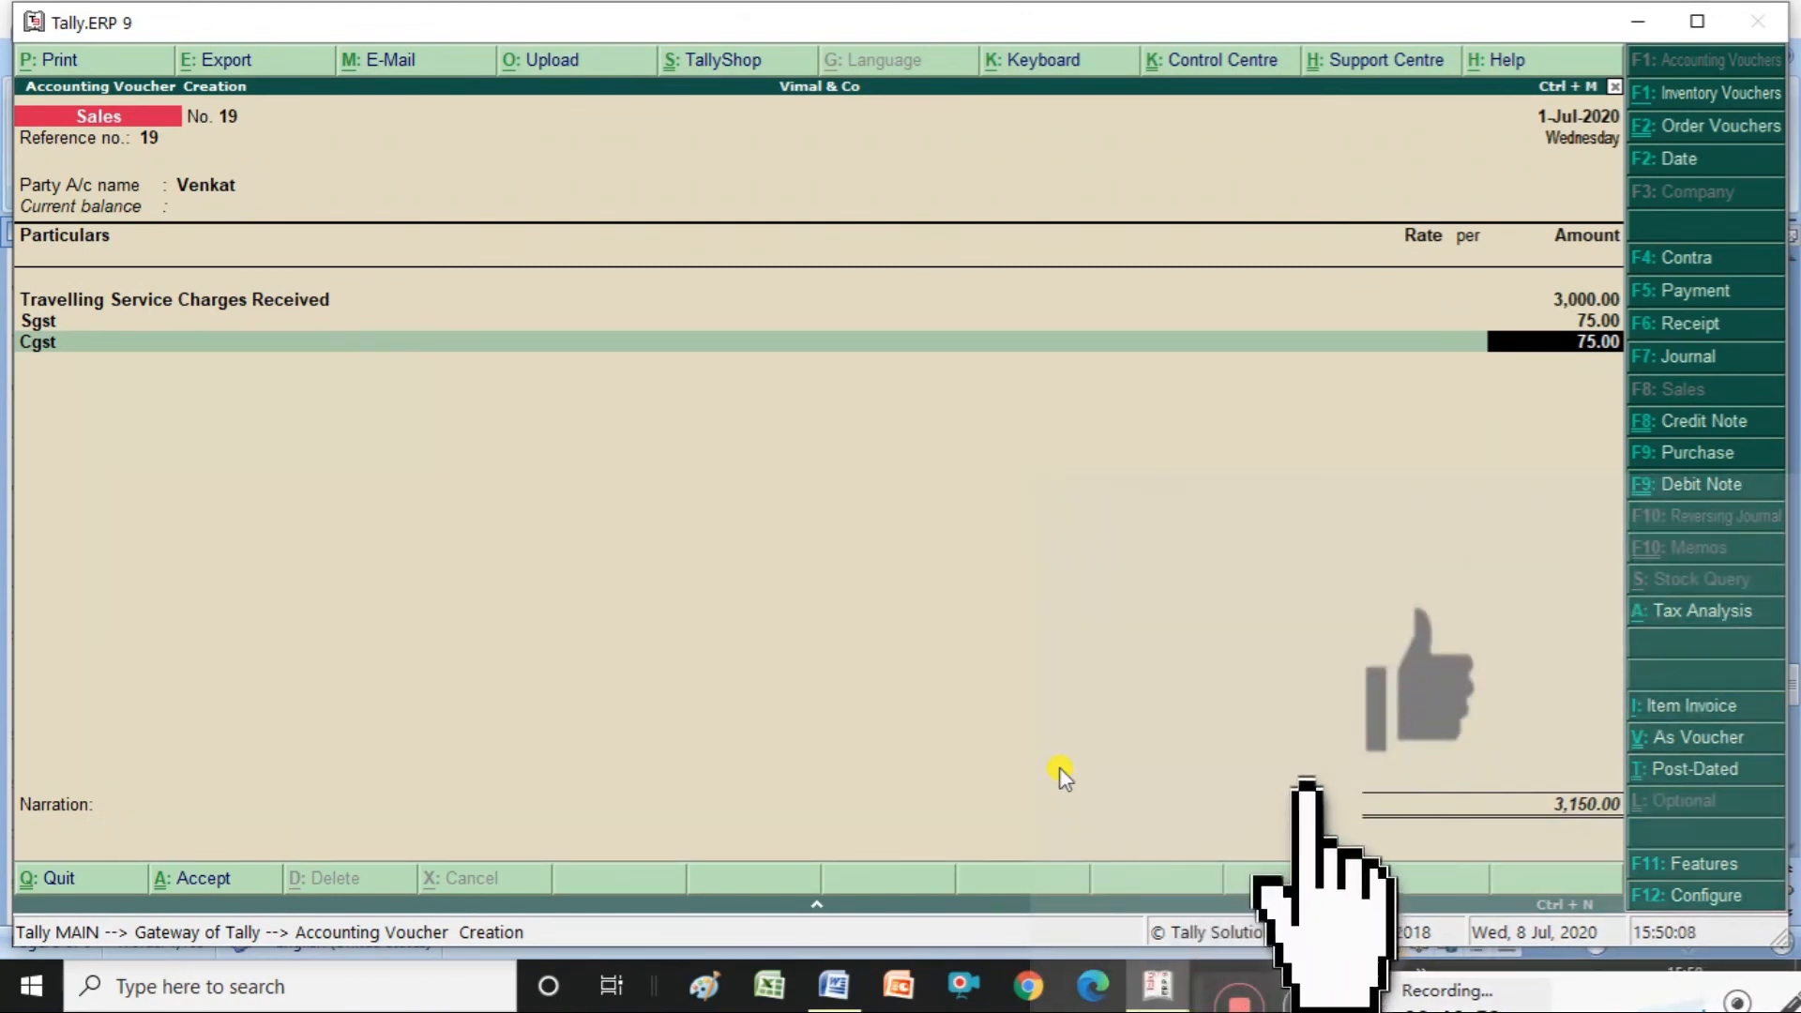
{"action": "key", "text": "Return"}
- End the ledger list, leave the narration blank, save the sales voucher, and return to the Gateway of Tally
{"action": "key", "text": "Return"}
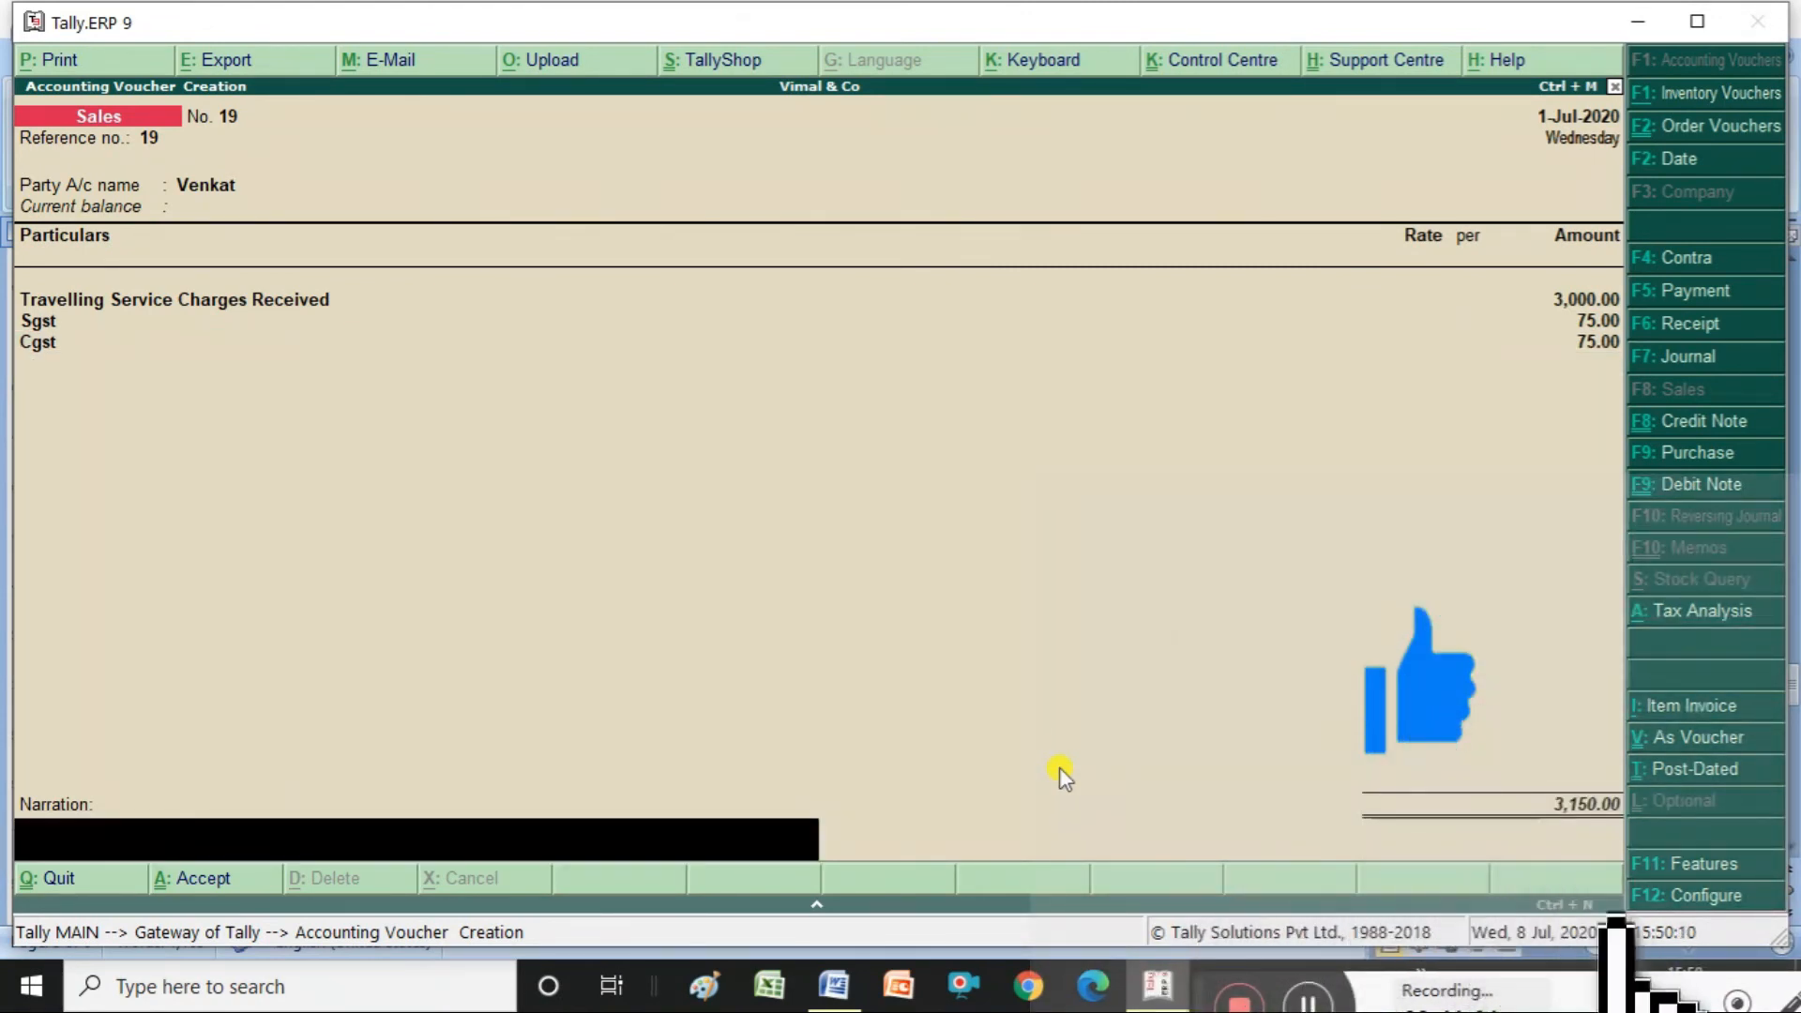
{"action": "key", "text": "Return"}
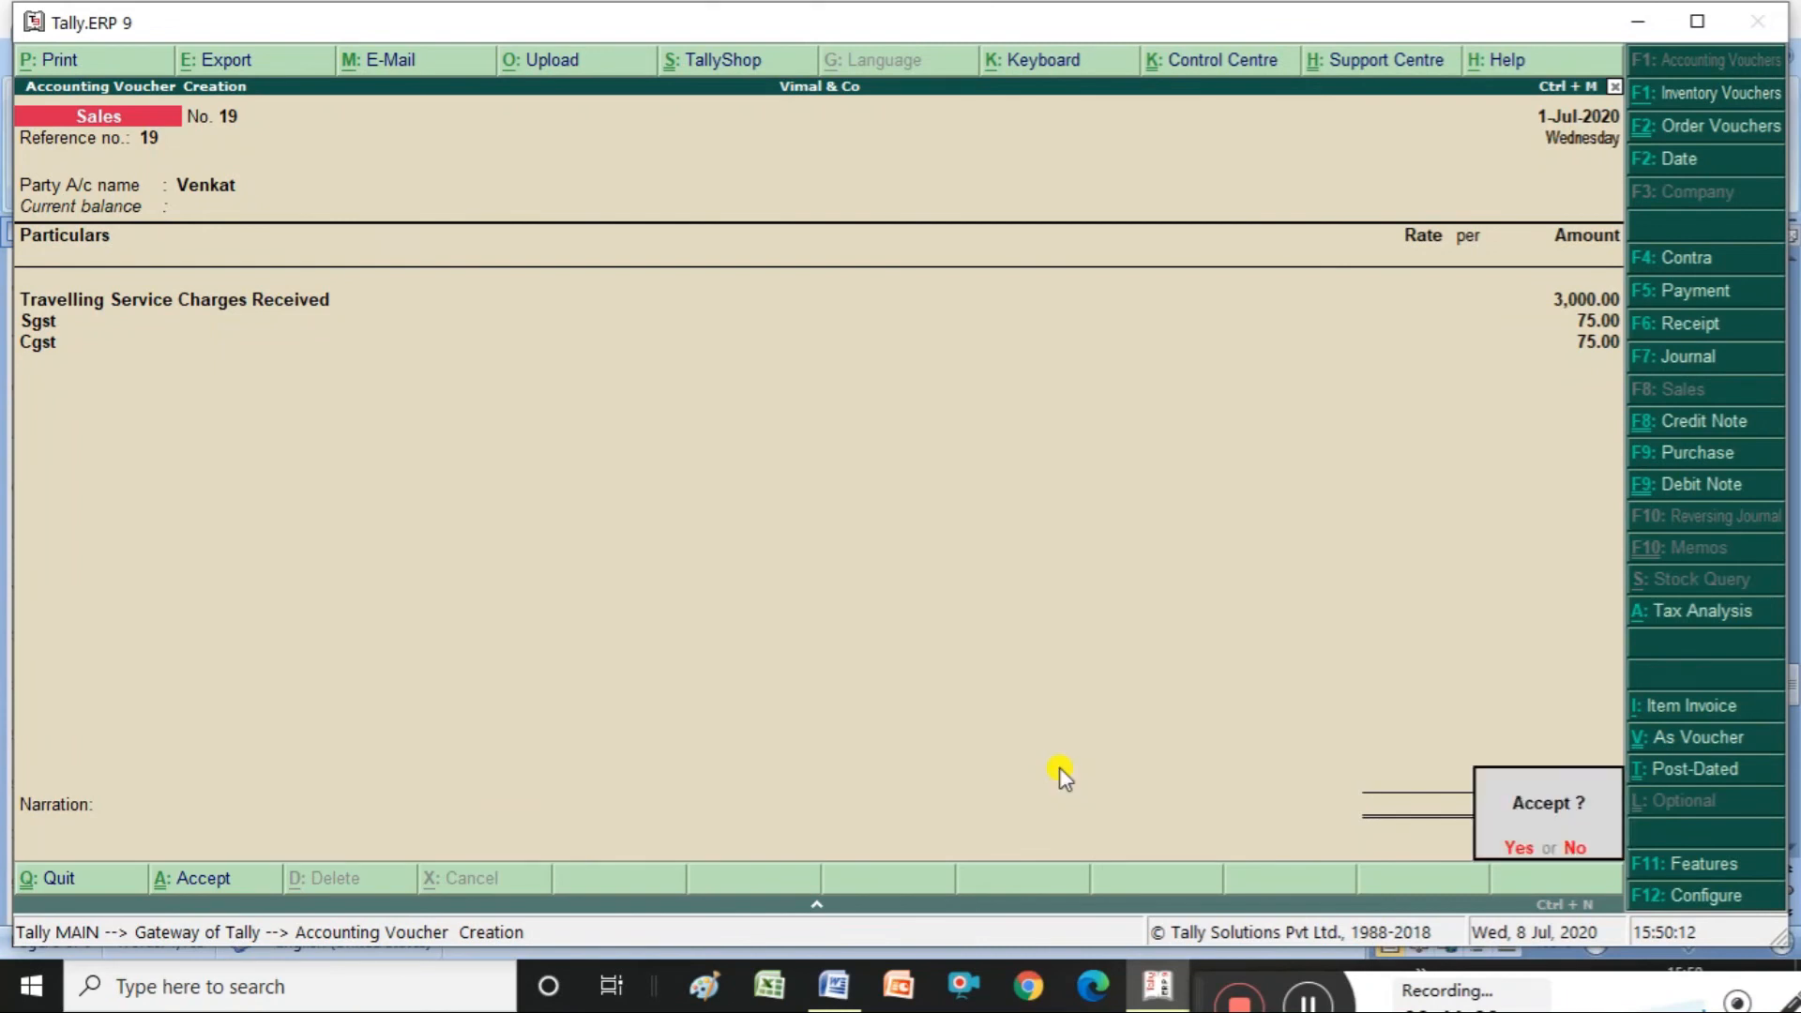
{"action": "key", "text": "y"}
{"action": "key", "text": "Escape"}
{"action": "key", "text": "y"}
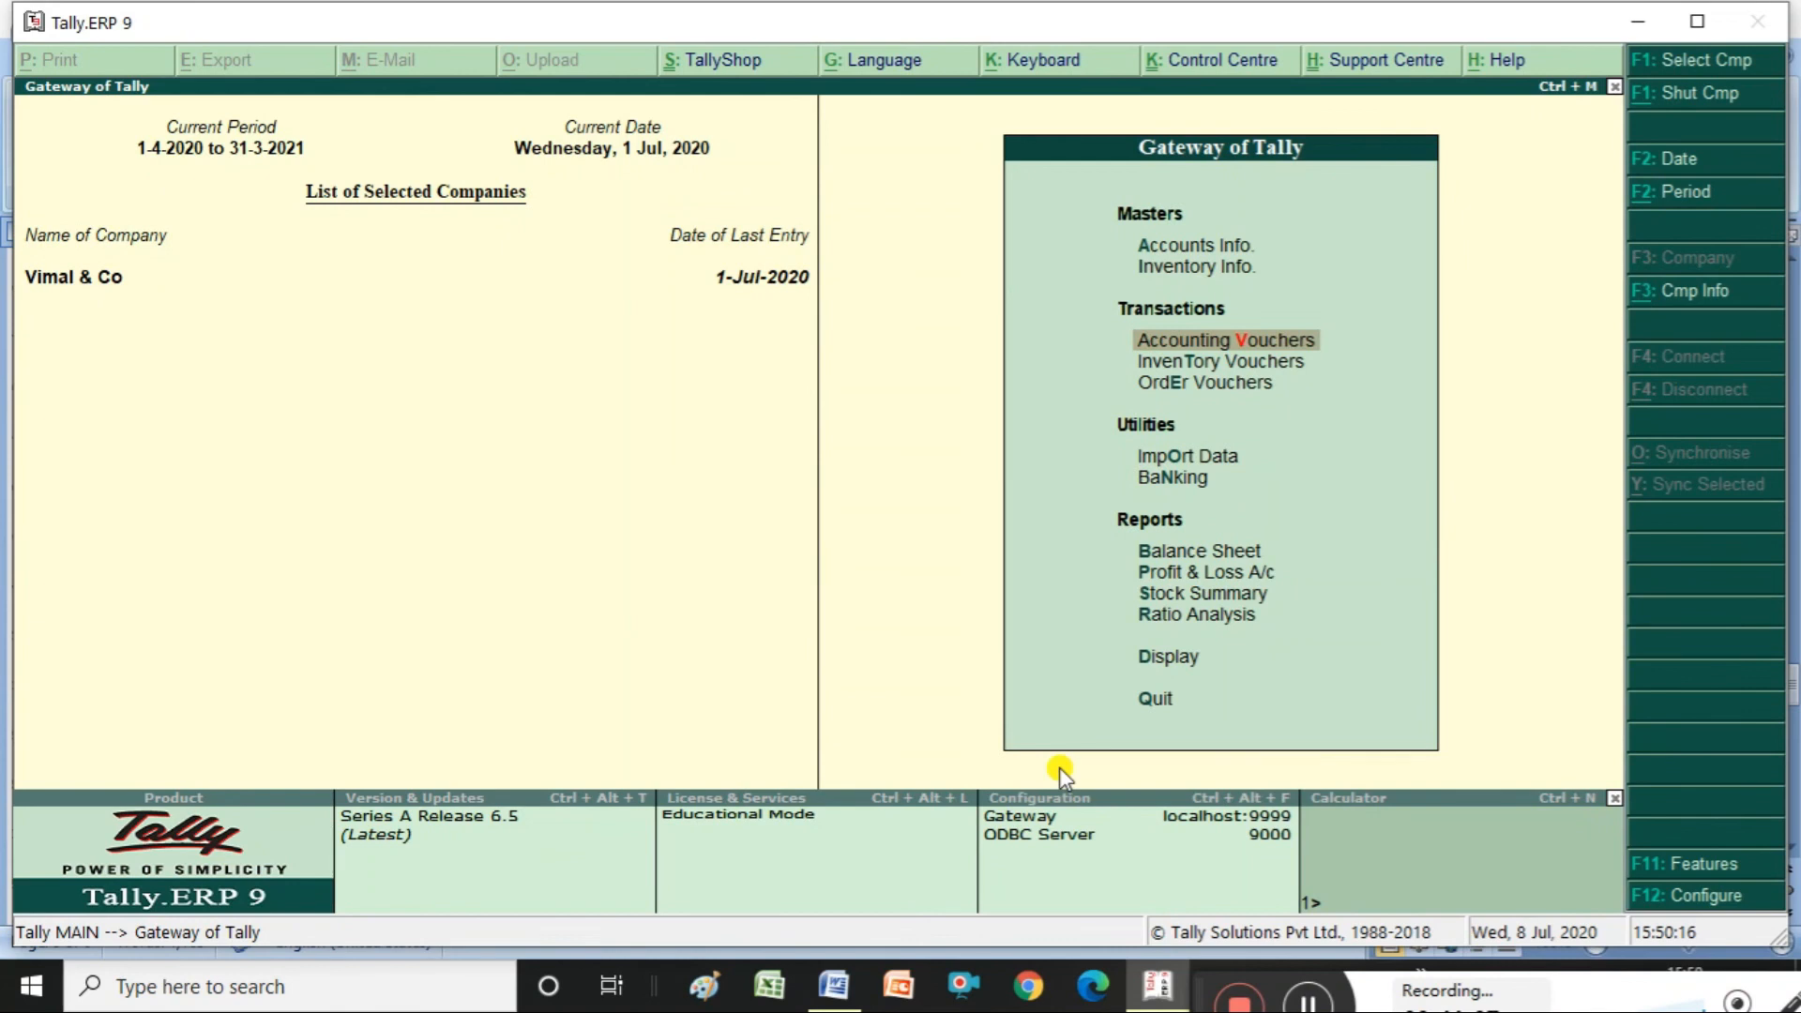